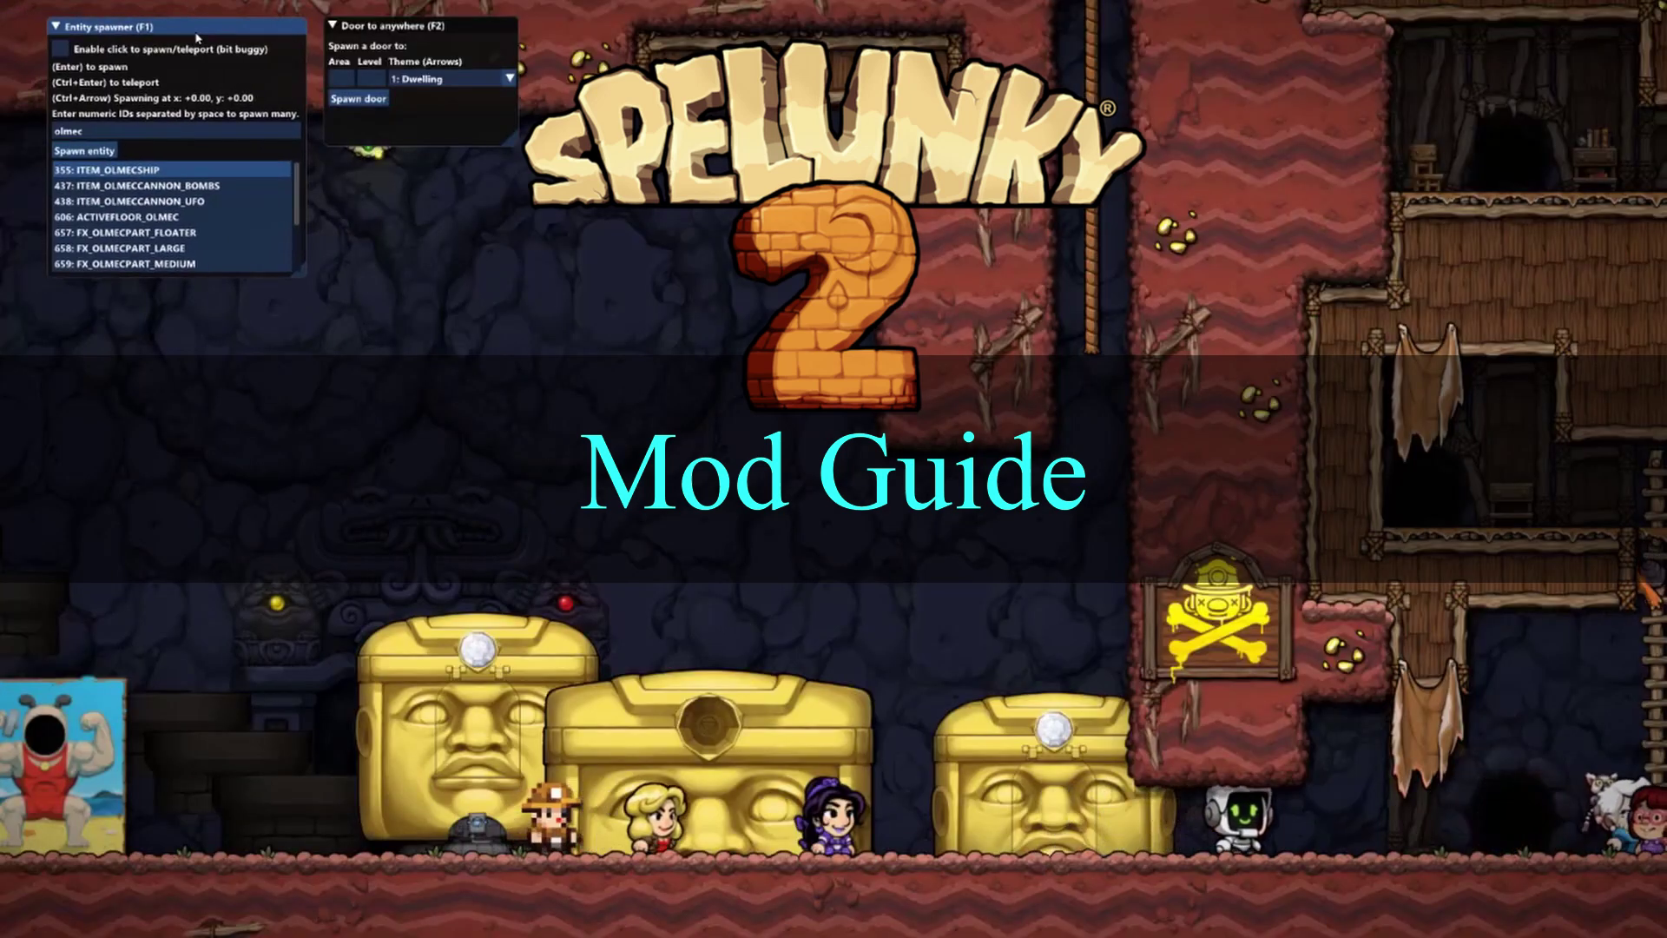
Replace the 'olmec' entity search with 'qu' to list MONS_YETIQUEEN, MONS_ALIENQUEEN and MONS_QUEENBEE
{"action": "left_click_drag", "start_coordinate": [196, 33], "coordinate": [223, 35]}
{"action": "left_click_drag", "start_coordinate": [116, 133], "coordinate": [75, 128]}
{"action": "type", "text": "qu"}
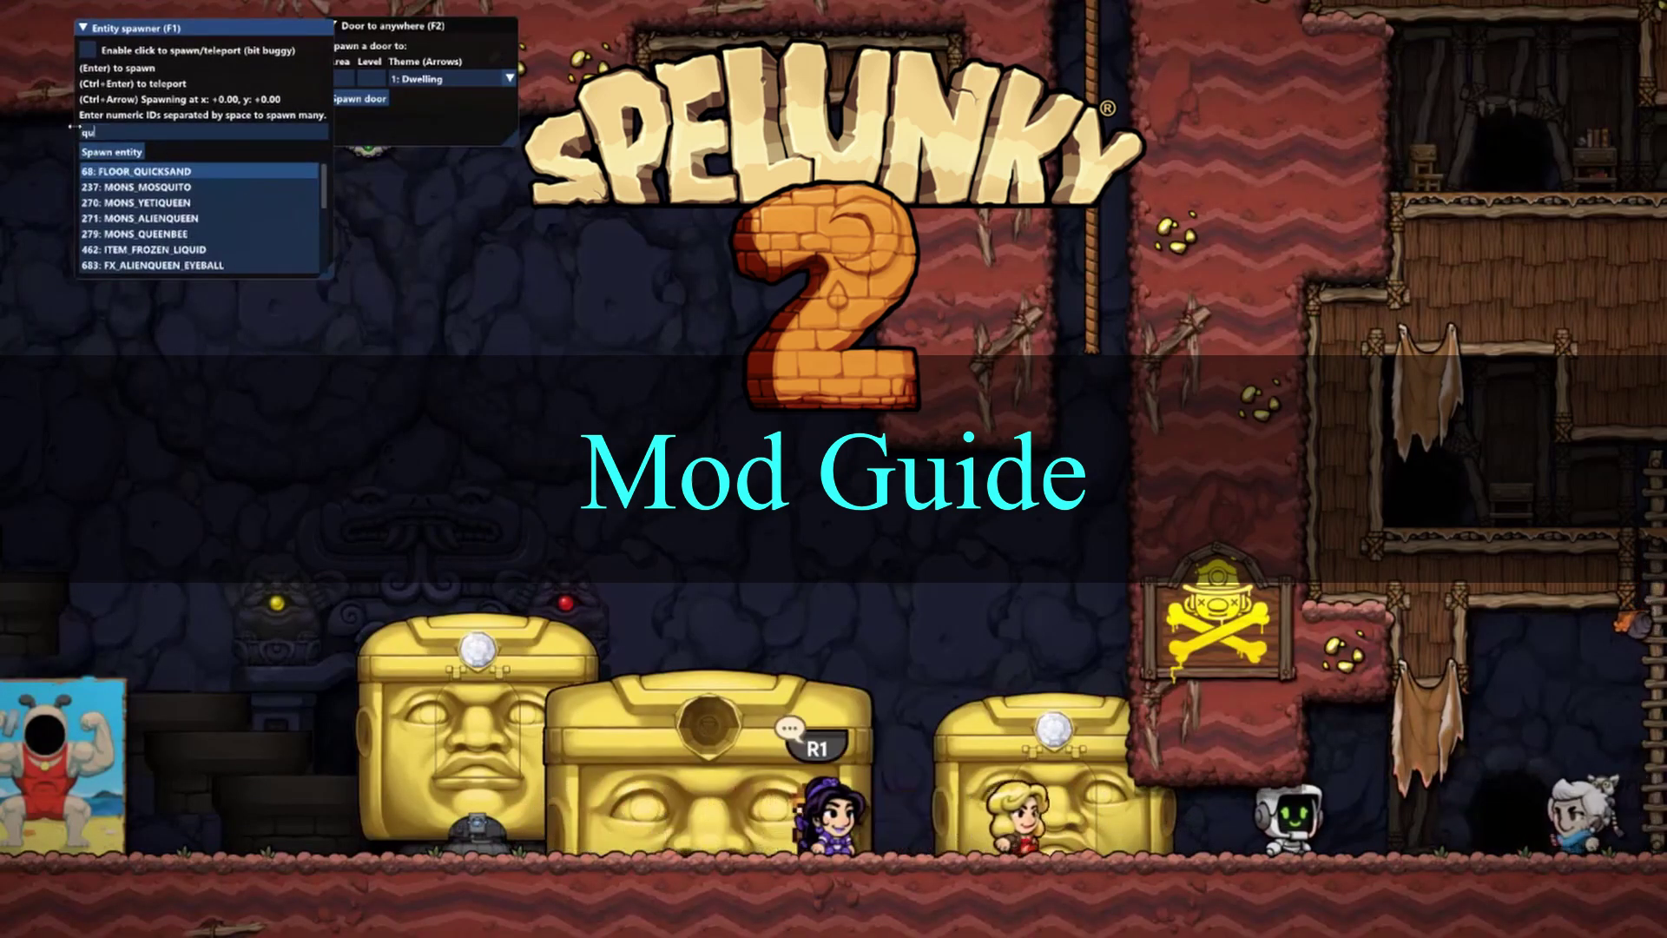
{"action": "type", "text": "ill"}
{"action": "key", "text": "BackSpace"}
{"action": "key", "text": "BackSpace"}
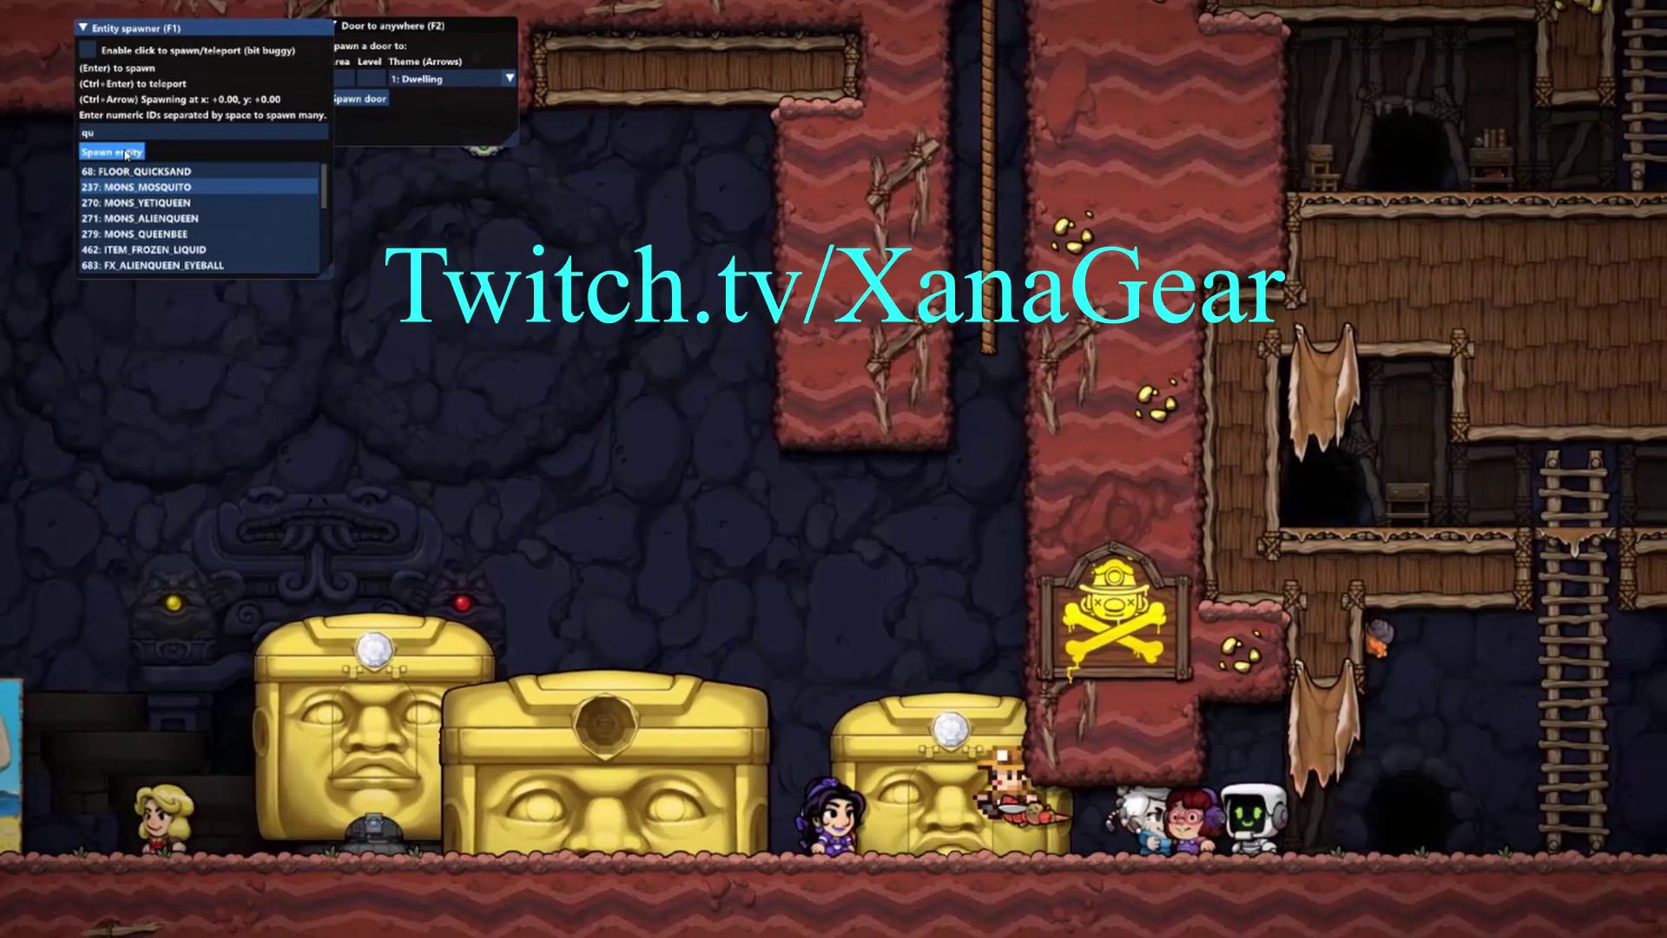
Spawn two batches of mosquitoes and a yeti queen beside the character
{"action": "left_click", "coordinate": [127, 155]}
{"action": "left_click", "coordinate": [127, 156]}
{"action": "left_click", "coordinate": [127, 155]}
{"action": "left_click", "coordinate": [127, 155]}
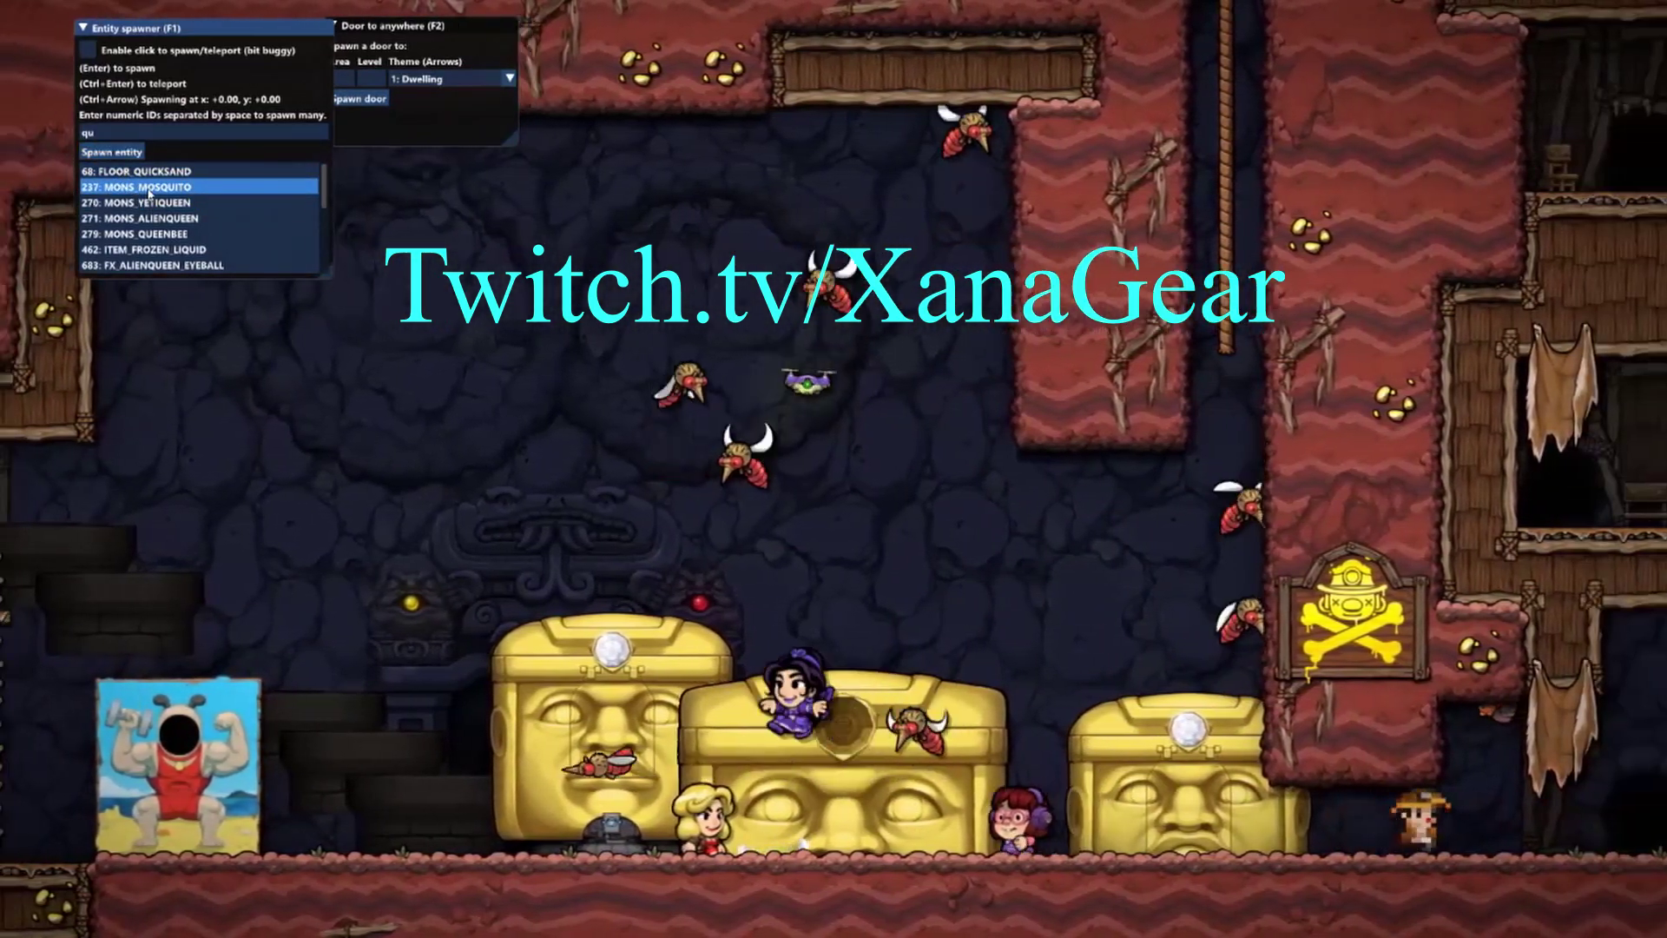
{"action": "left_click", "coordinate": [139, 202]}
{"action": "left_click", "coordinate": [108, 154]}
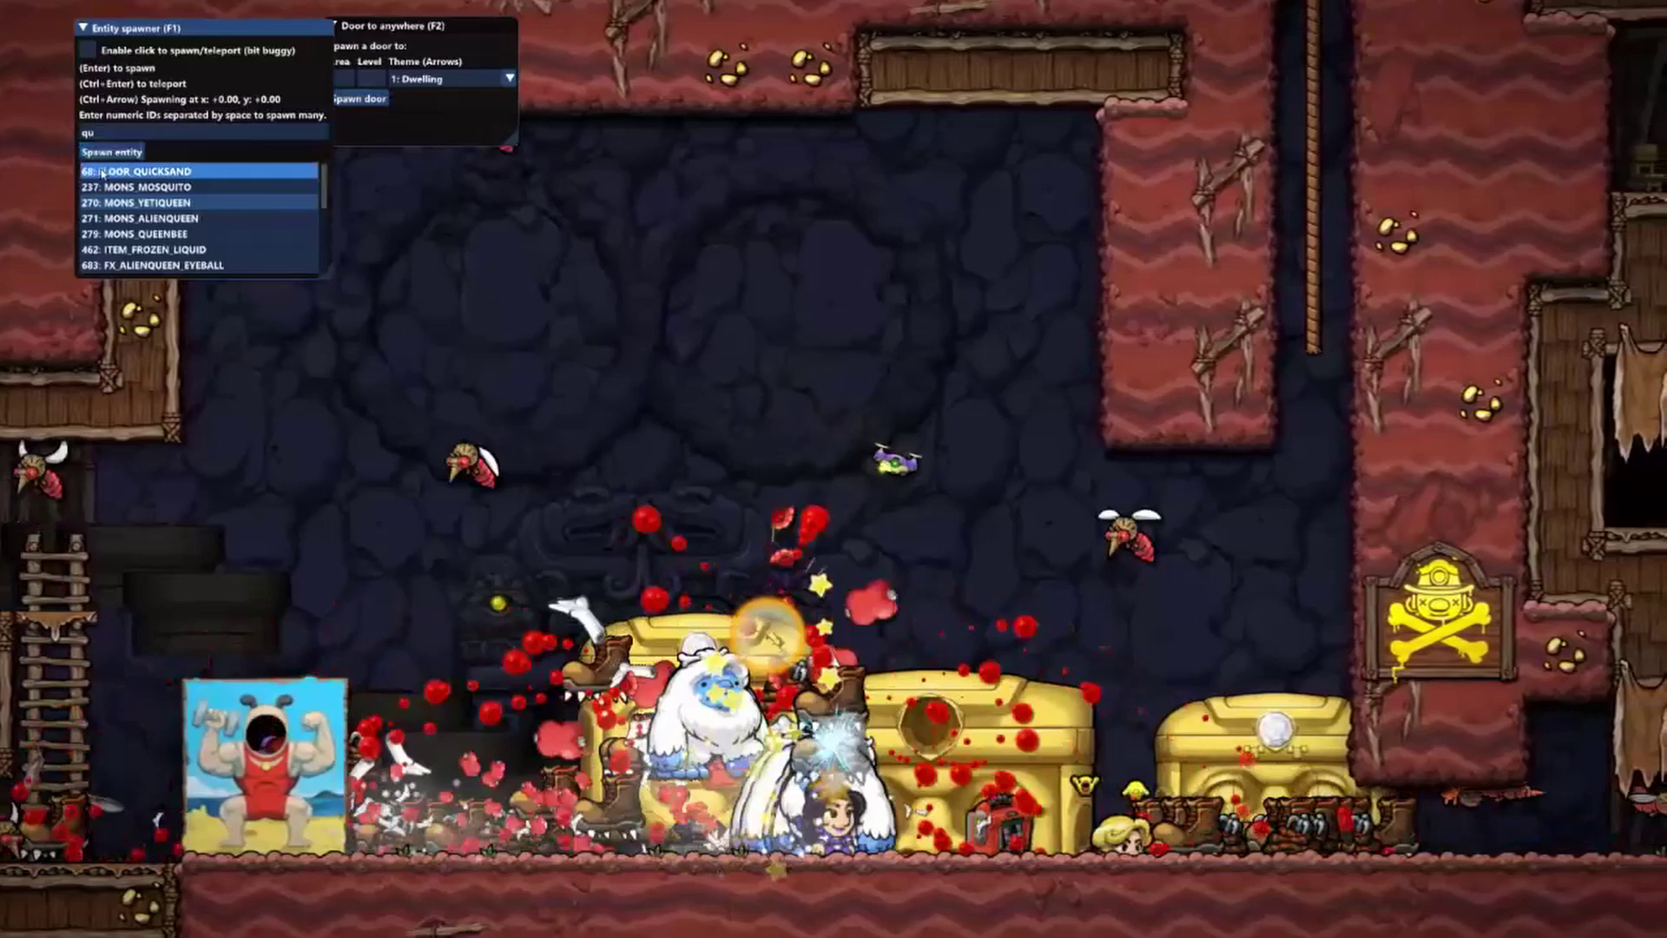
Spawn three batches of queen bees at the character
{"action": "scroll", "coordinate": [127, 192], "scroll_direction": "down", "scroll_amount": 2}
{"action": "scroll", "coordinate": [137, 191], "scroll_direction": "up", "scroll_amount": 1}
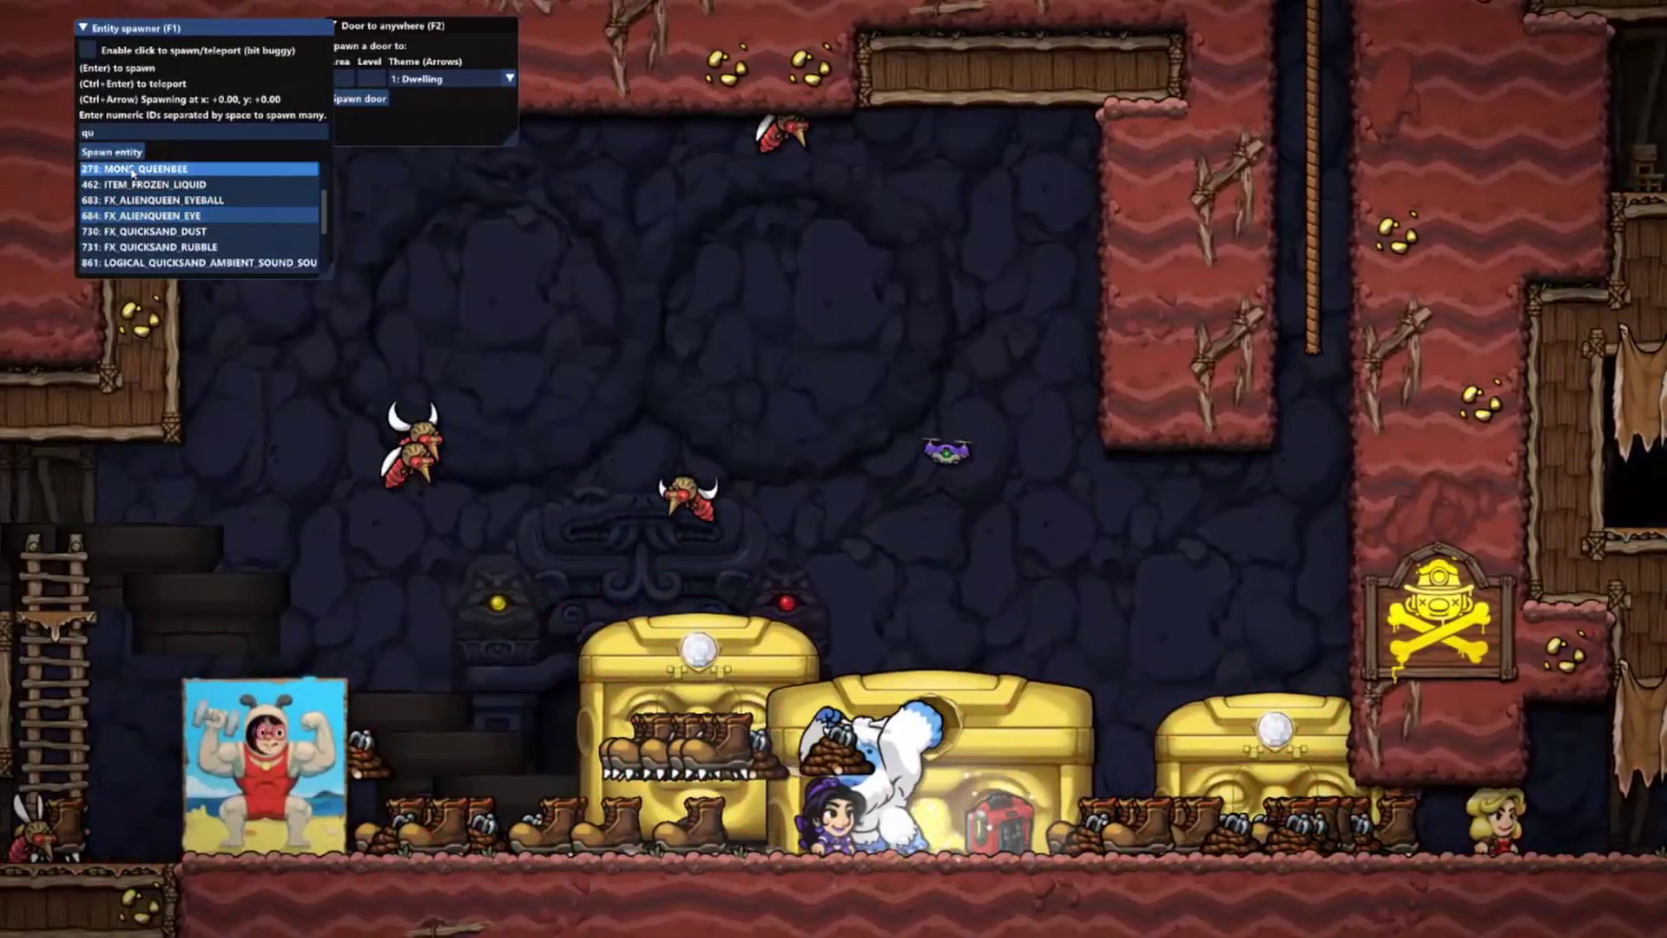
{"action": "left_click", "coordinate": [183, 201]}
{"action": "left_click", "coordinate": [143, 169]}
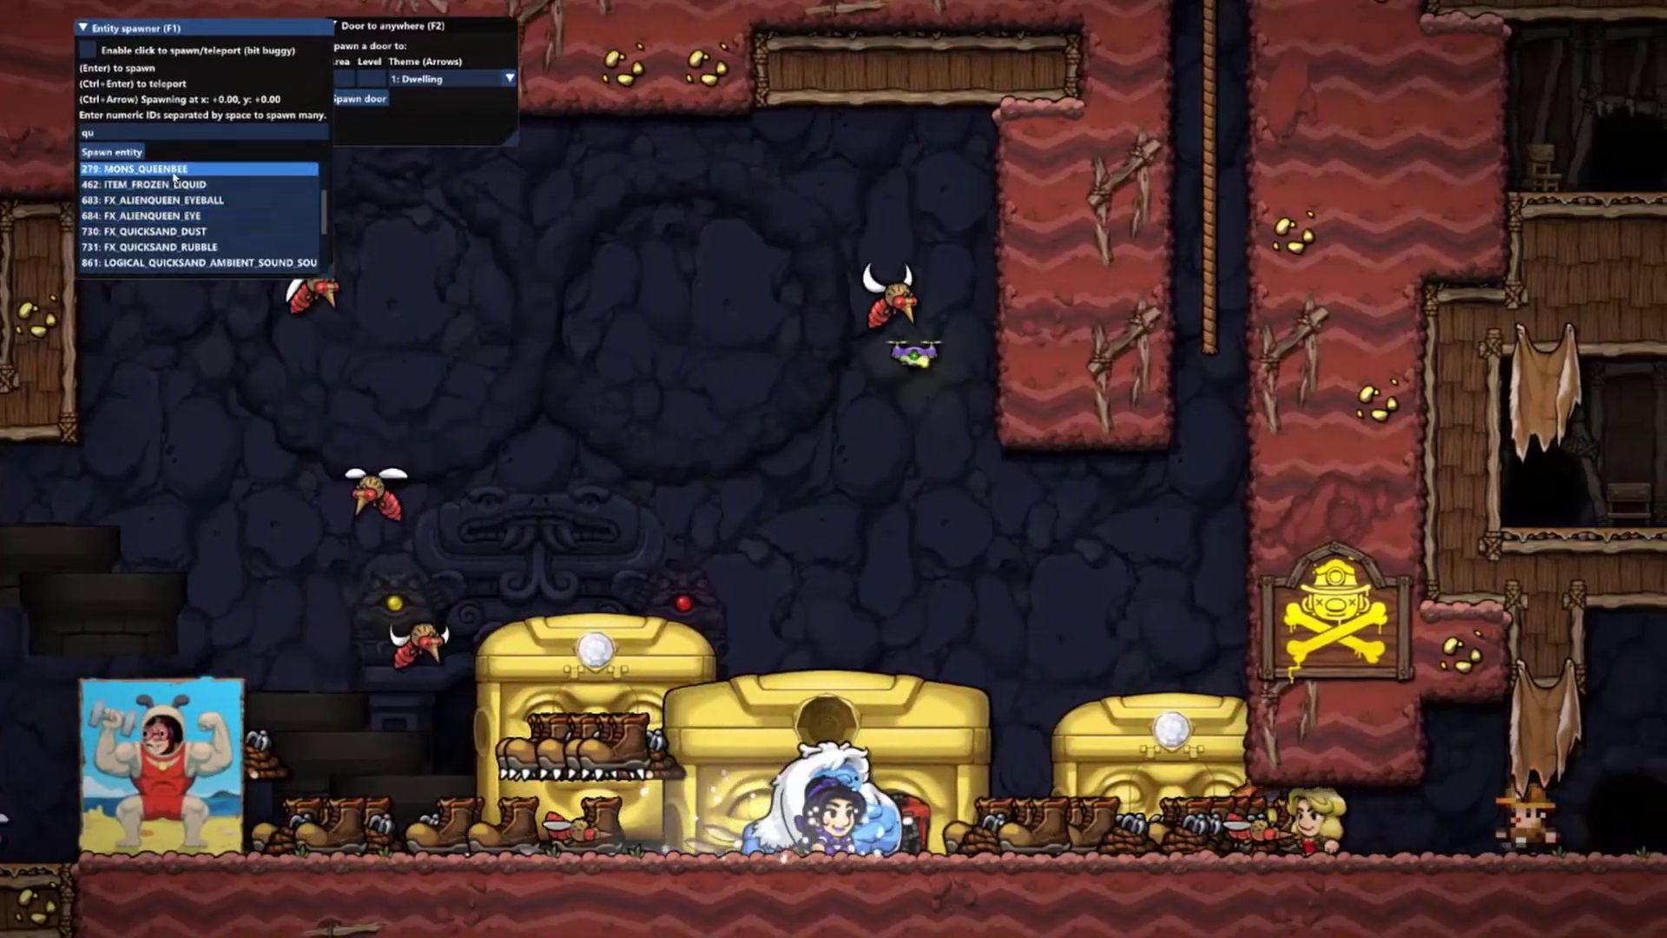
{"action": "left_click", "coordinate": [124, 154]}
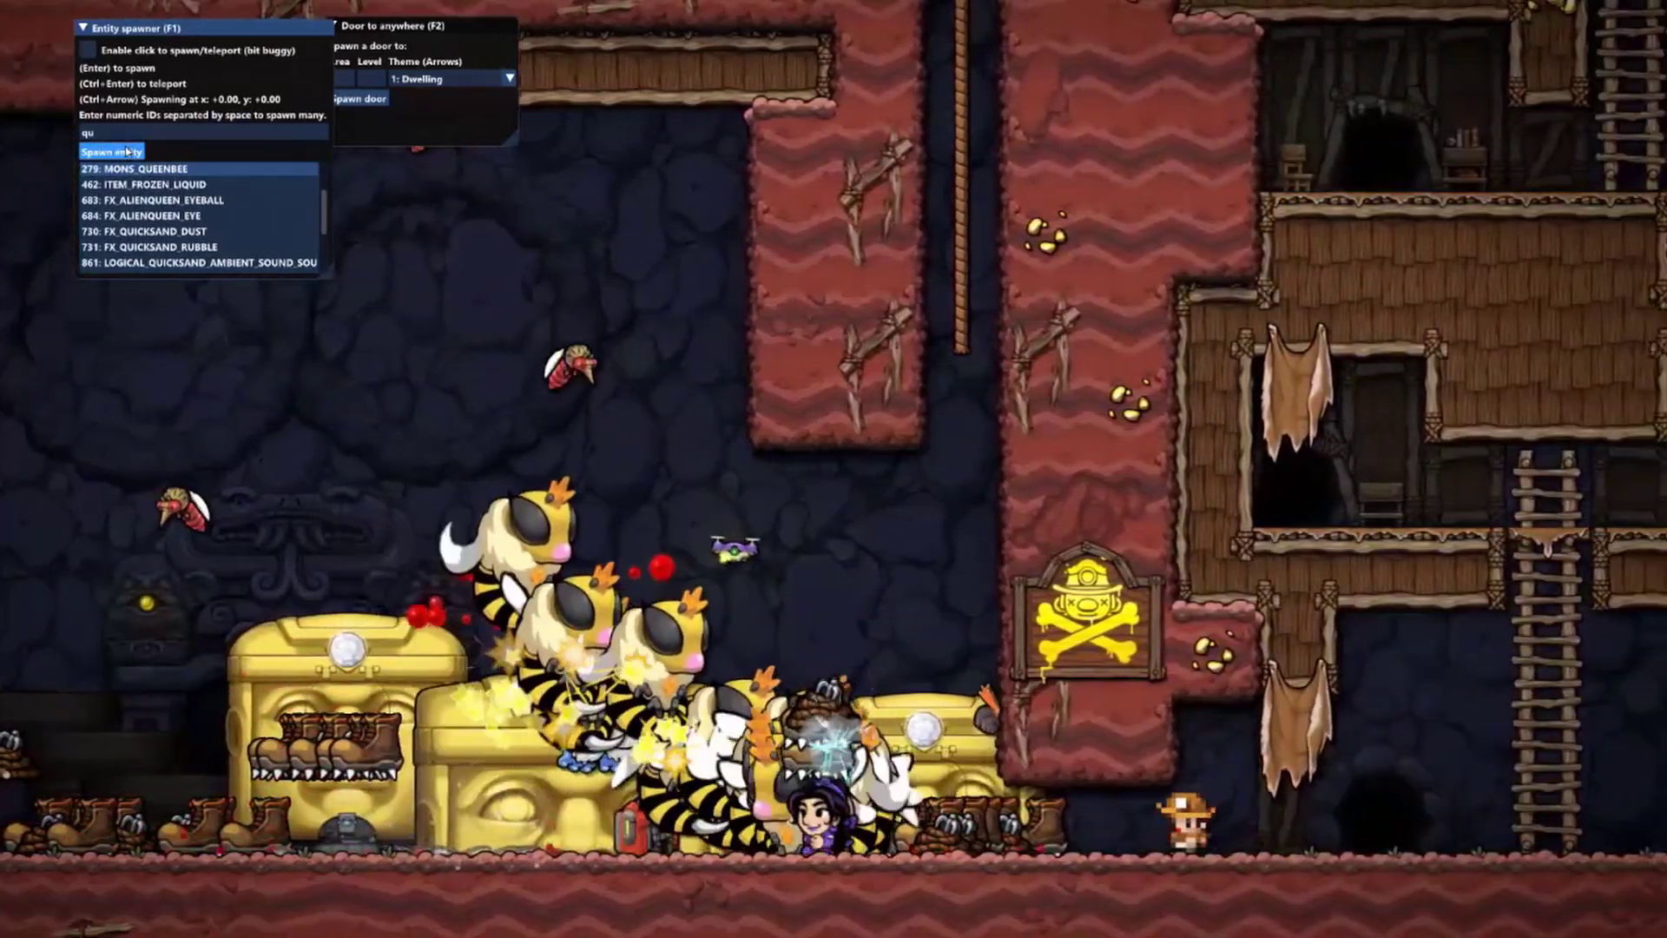
{"action": "left_click", "coordinate": [127, 152]}
{"action": "left_click", "coordinate": [127, 152]}
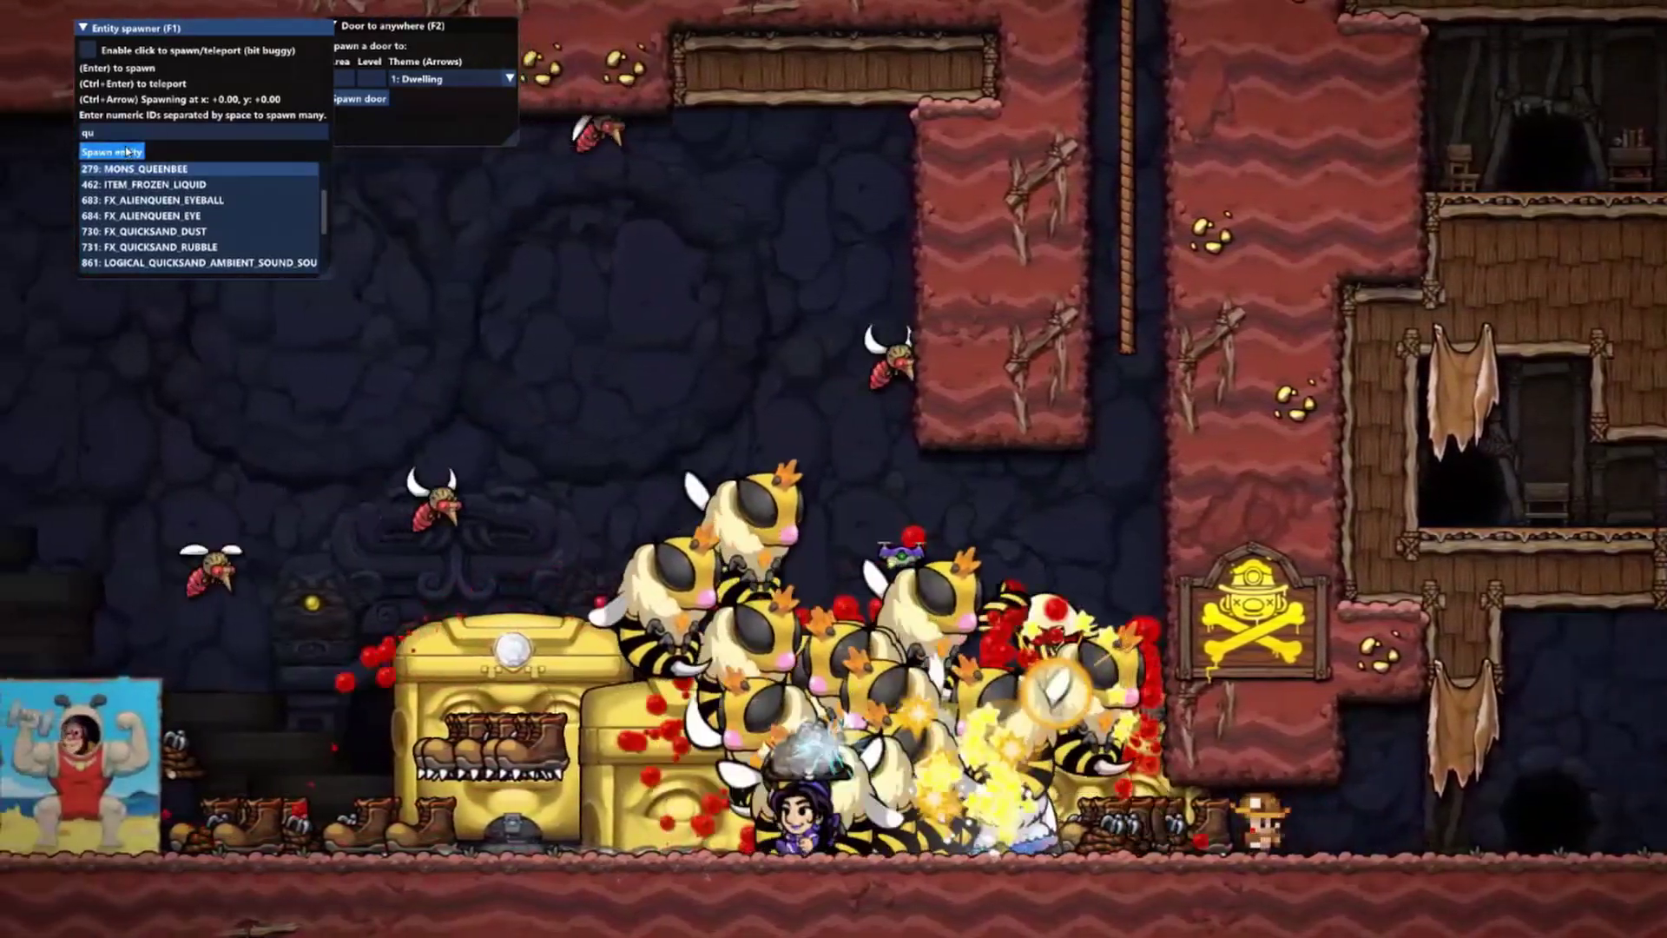
{"action": "left_click", "coordinate": [127, 152]}
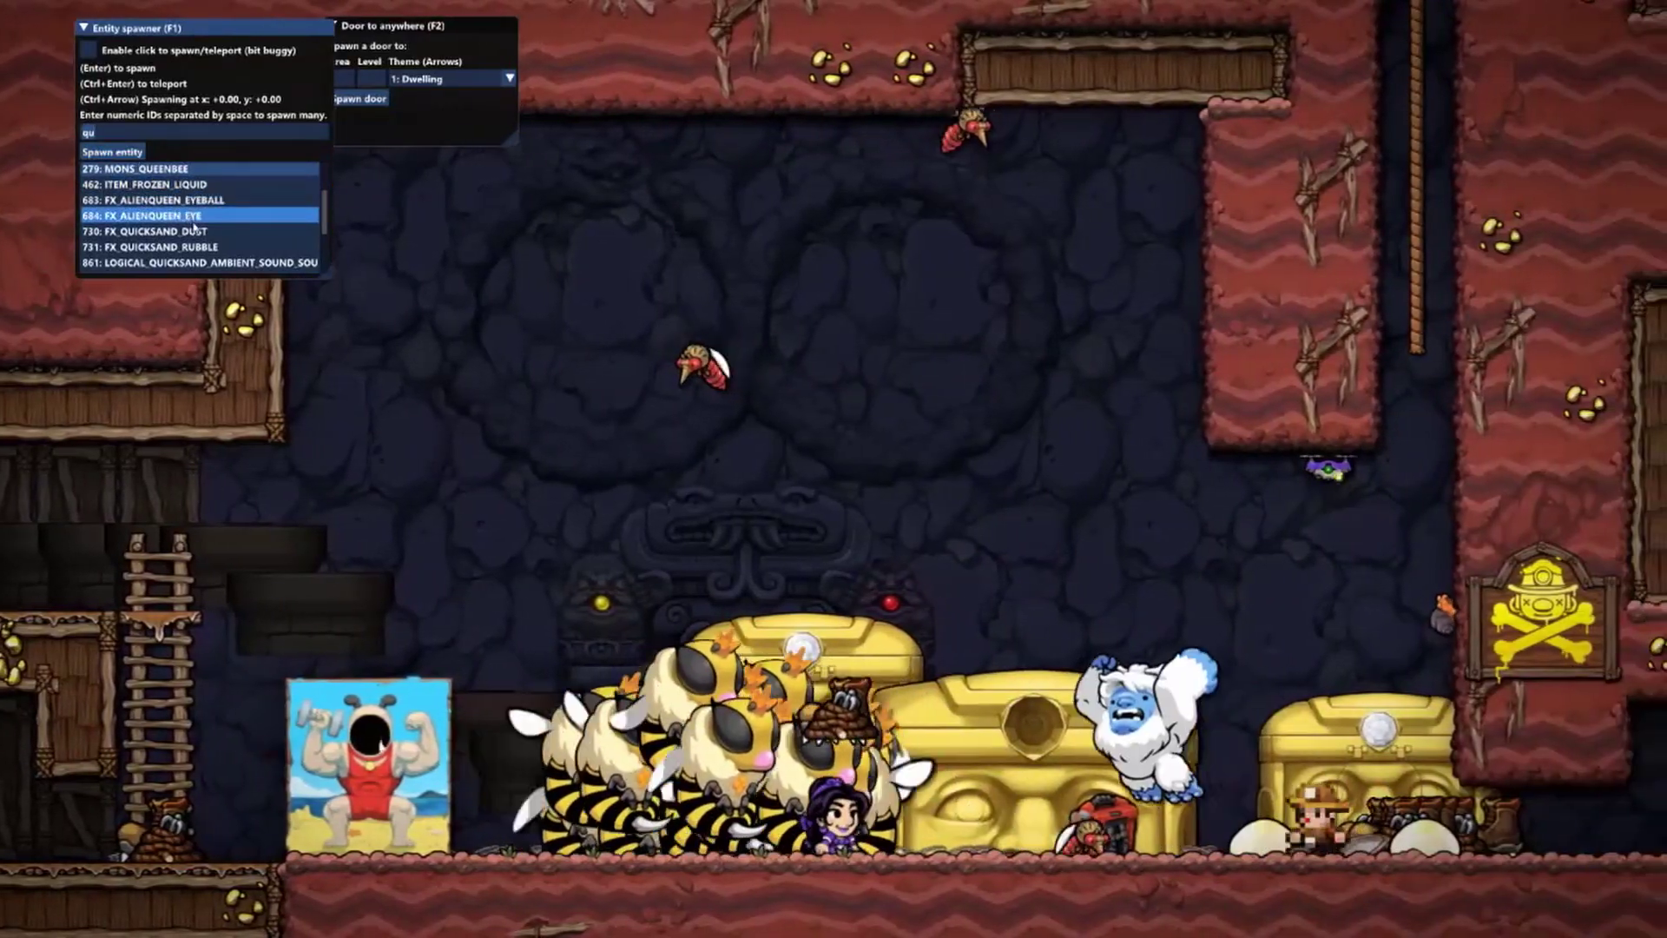
Spawn LIQUID_LAVA from the end of the list at the character
{"action": "left_click", "coordinate": [193, 232]}
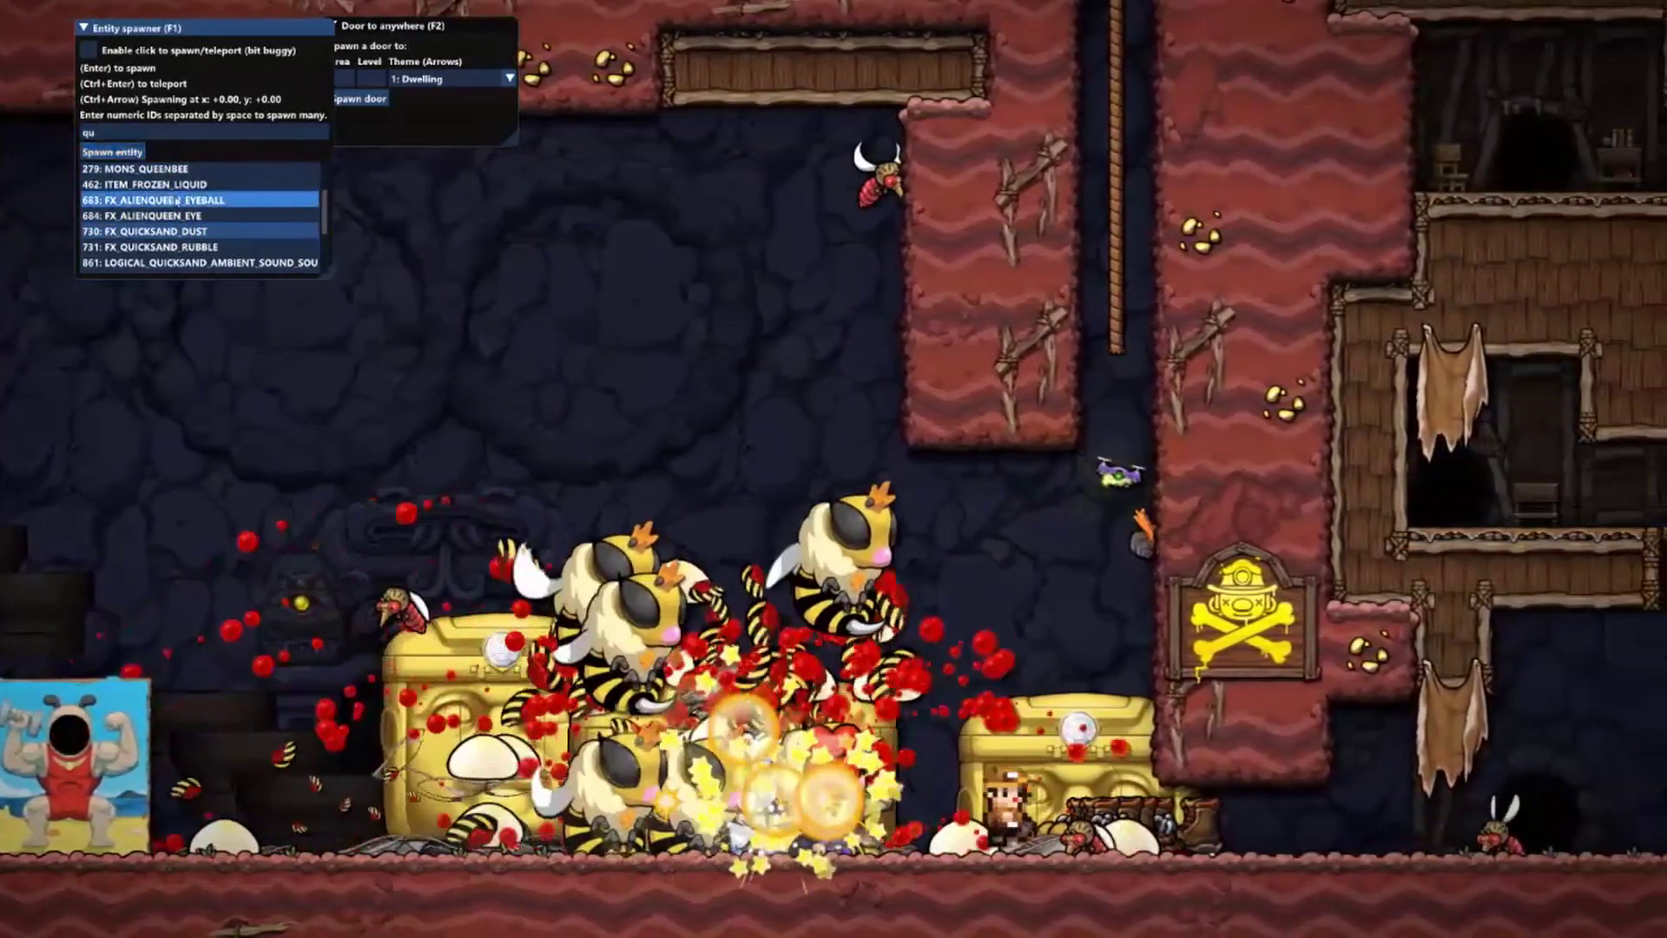
{"action": "scroll", "coordinate": [198, 230], "scroll_direction": "down", "scroll_amount": 1}
{"action": "left_click", "coordinate": [197, 229]}
{"action": "scroll", "coordinate": [198, 237], "scroll_direction": "down", "scroll_amount": 1}
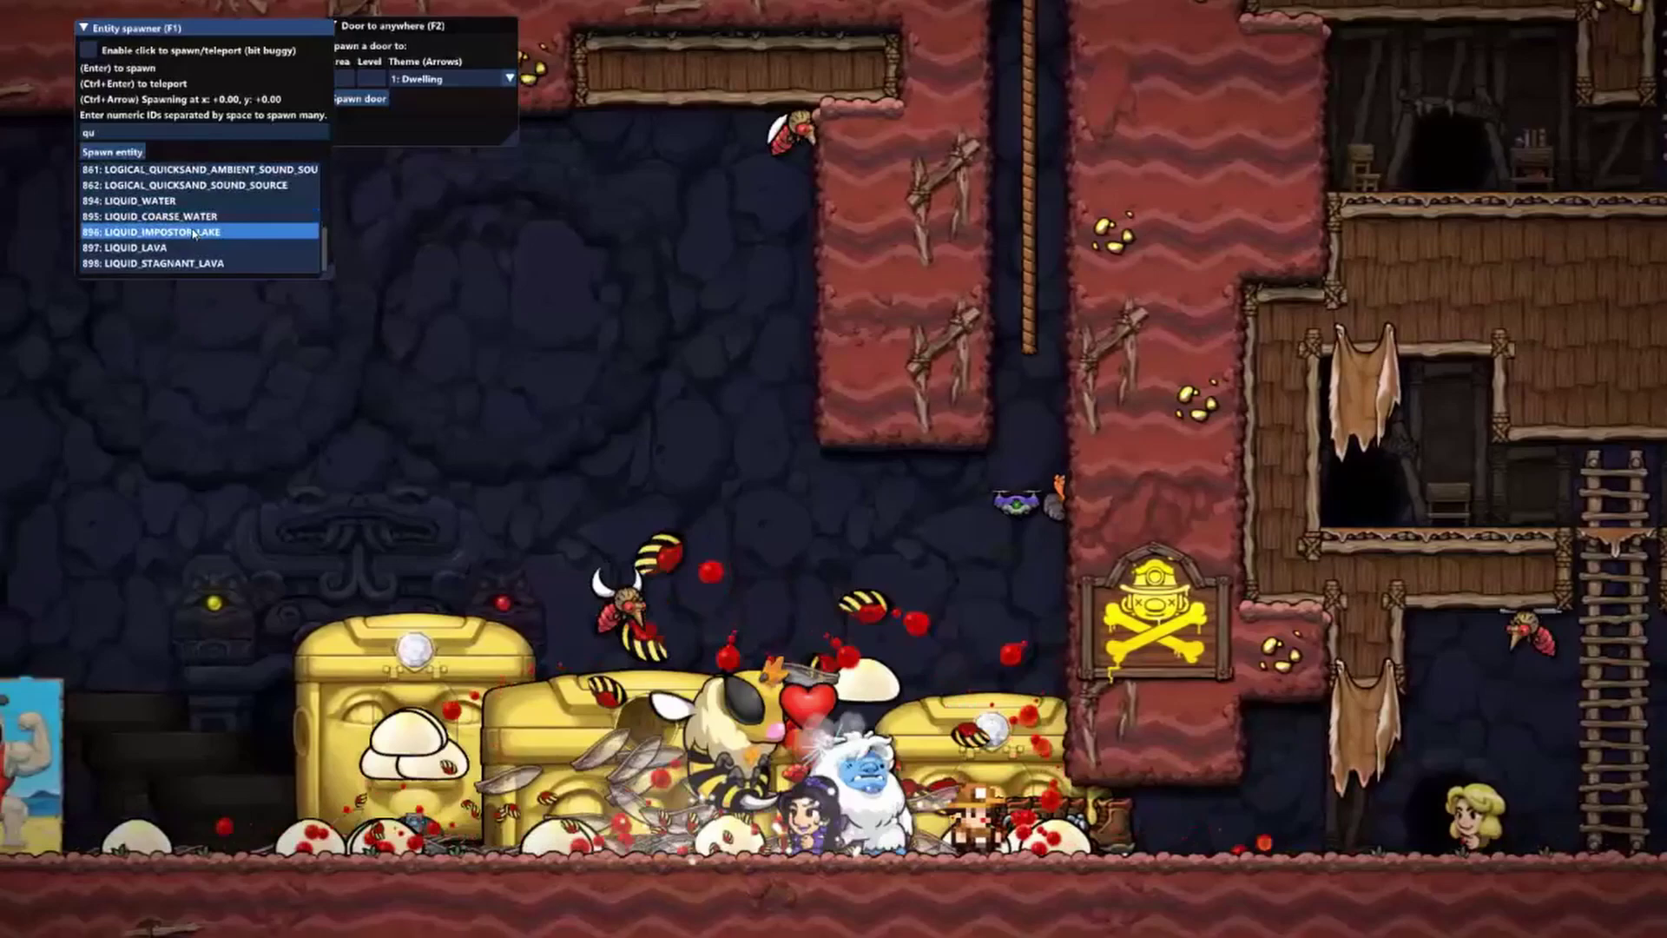
{"action": "left_click", "coordinate": [189, 247]}
{"action": "left_click", "coordinate": [140, 157]}
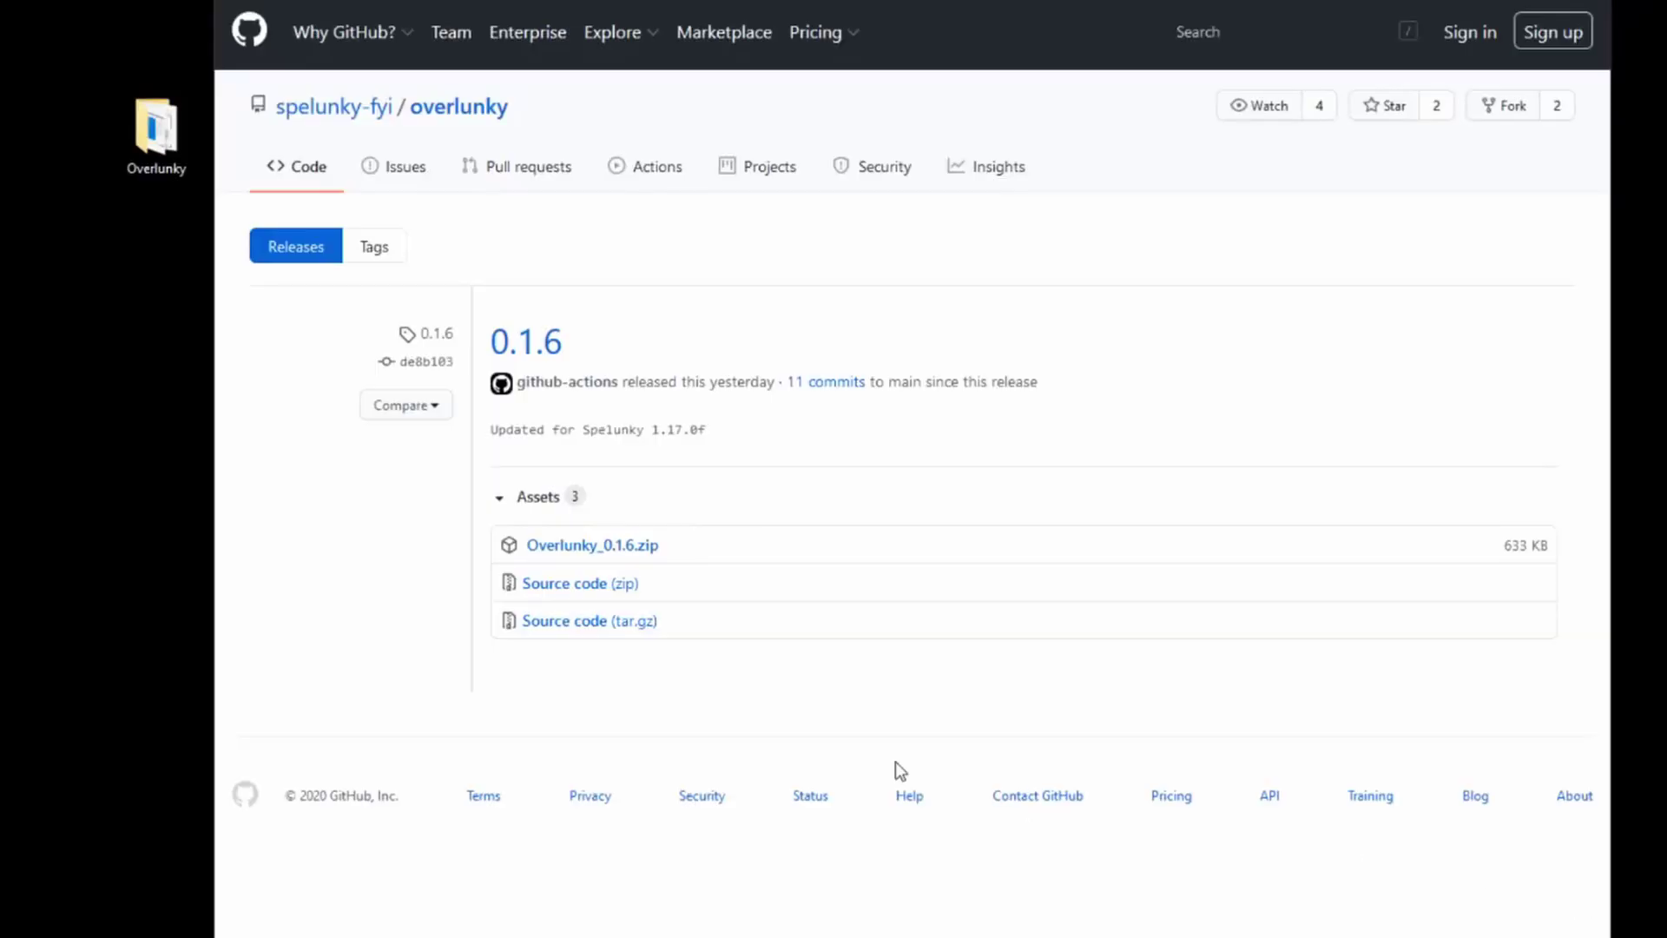
Save Overlunky_0.1.6.zip to disk and open it from the recent downloads list
{"action": "left_click", "coordinate": [585, 547]}
{"action": "left_click", "coordinate": [304, 781]}
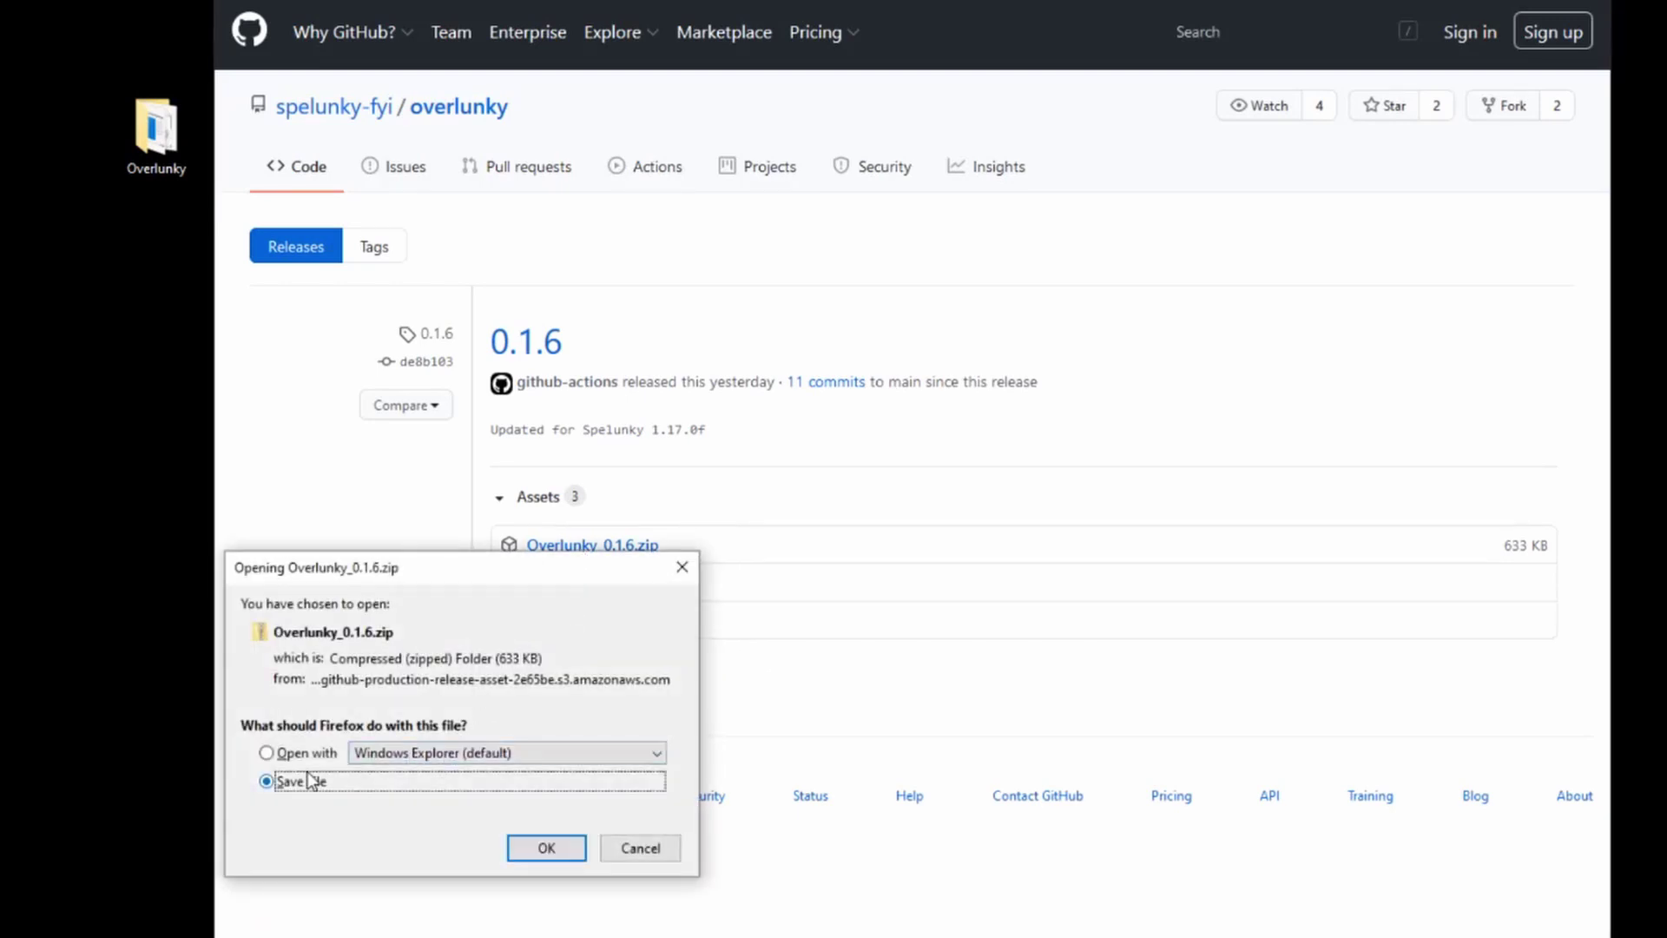
{"action": "left_click", "coordinate": [546, 849]}
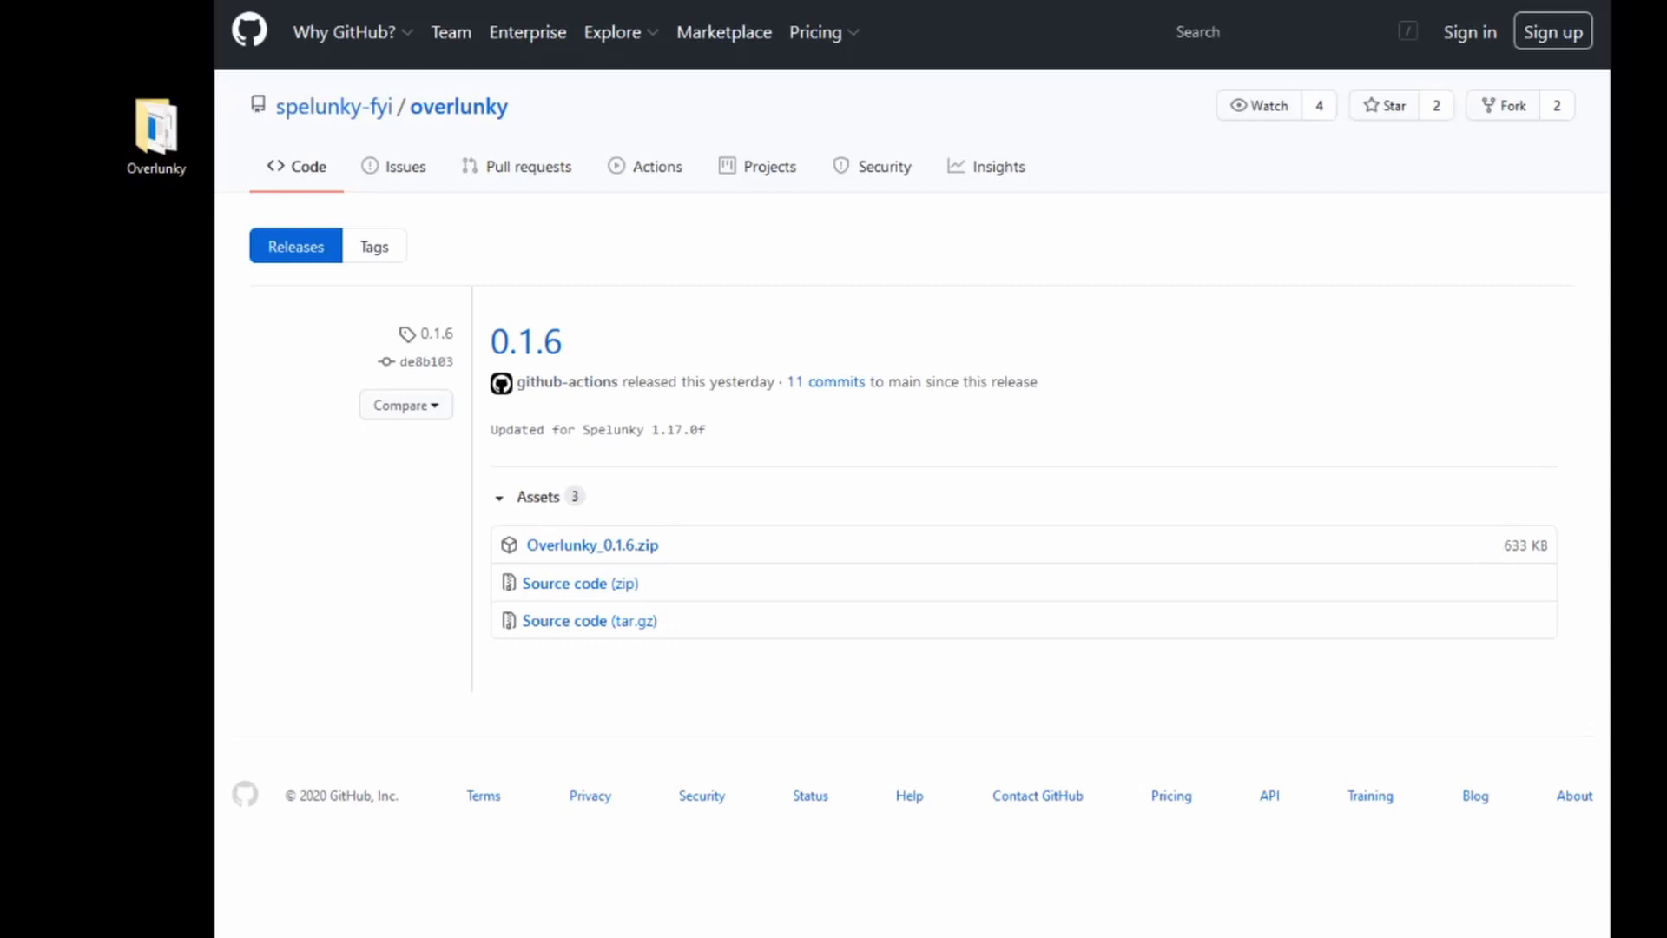
{"action": "left_click", "coordinate": [1352, 0]}
Copy the zip's Overlunky folder into the desktop Overlunky folder and run Overlunky.exe
{"action": "left_click", "coordinate": [1095, 11]}
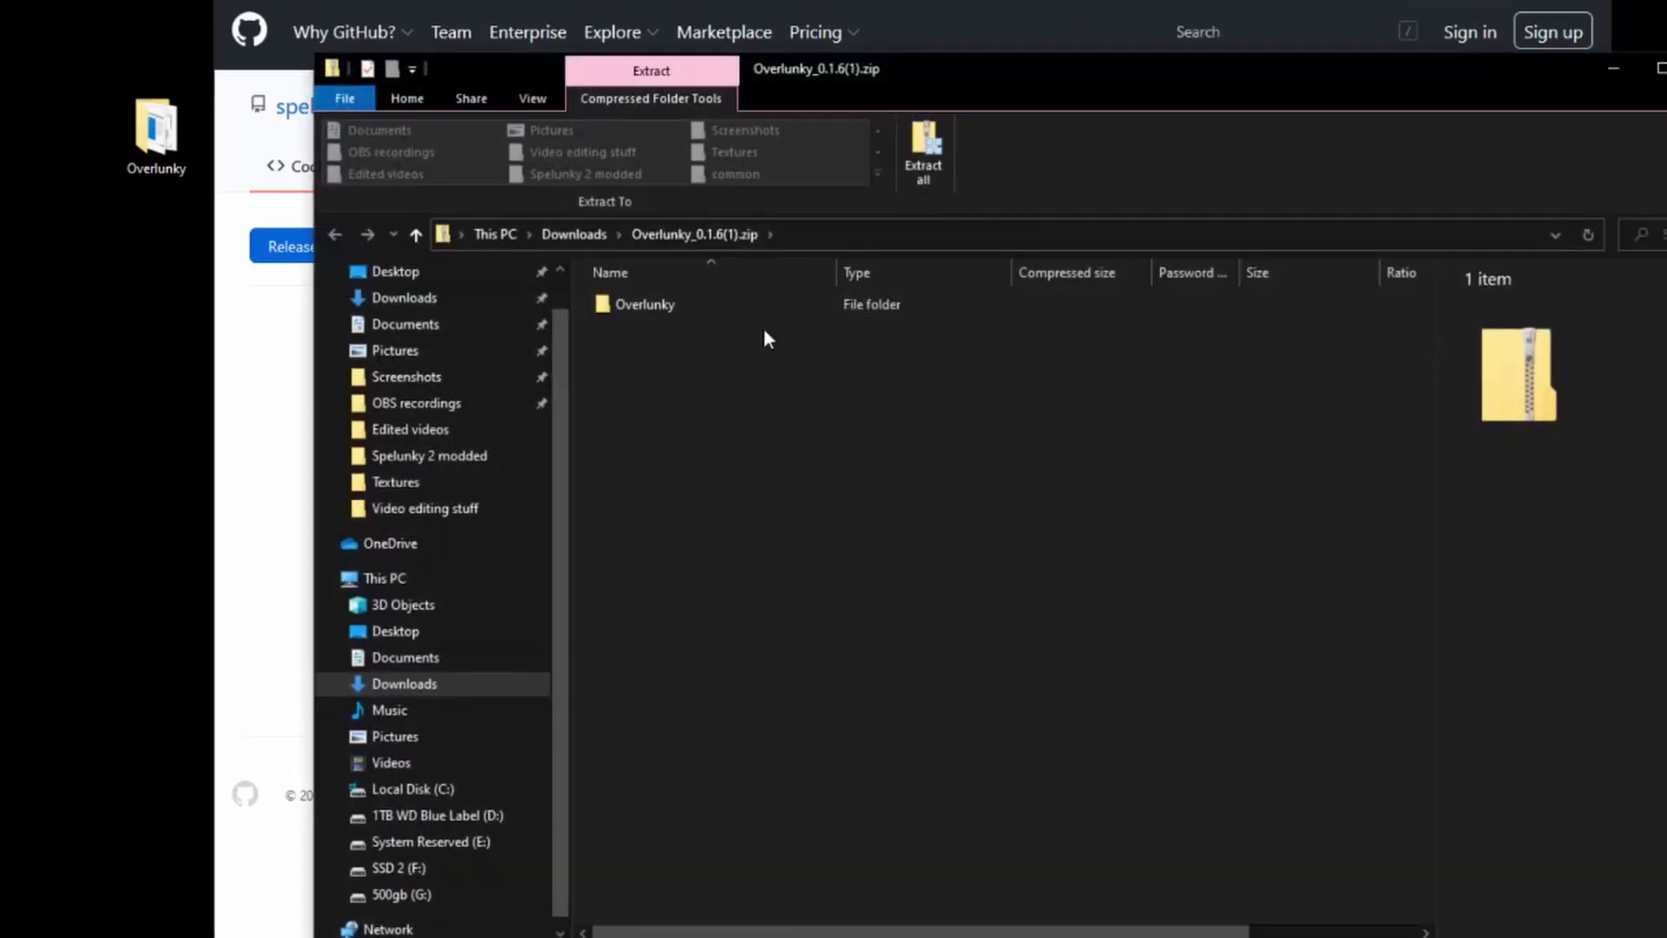
{"action": "left_click_drag", "start_coordinate": [674, 308], "coordinate": [145, 172]}
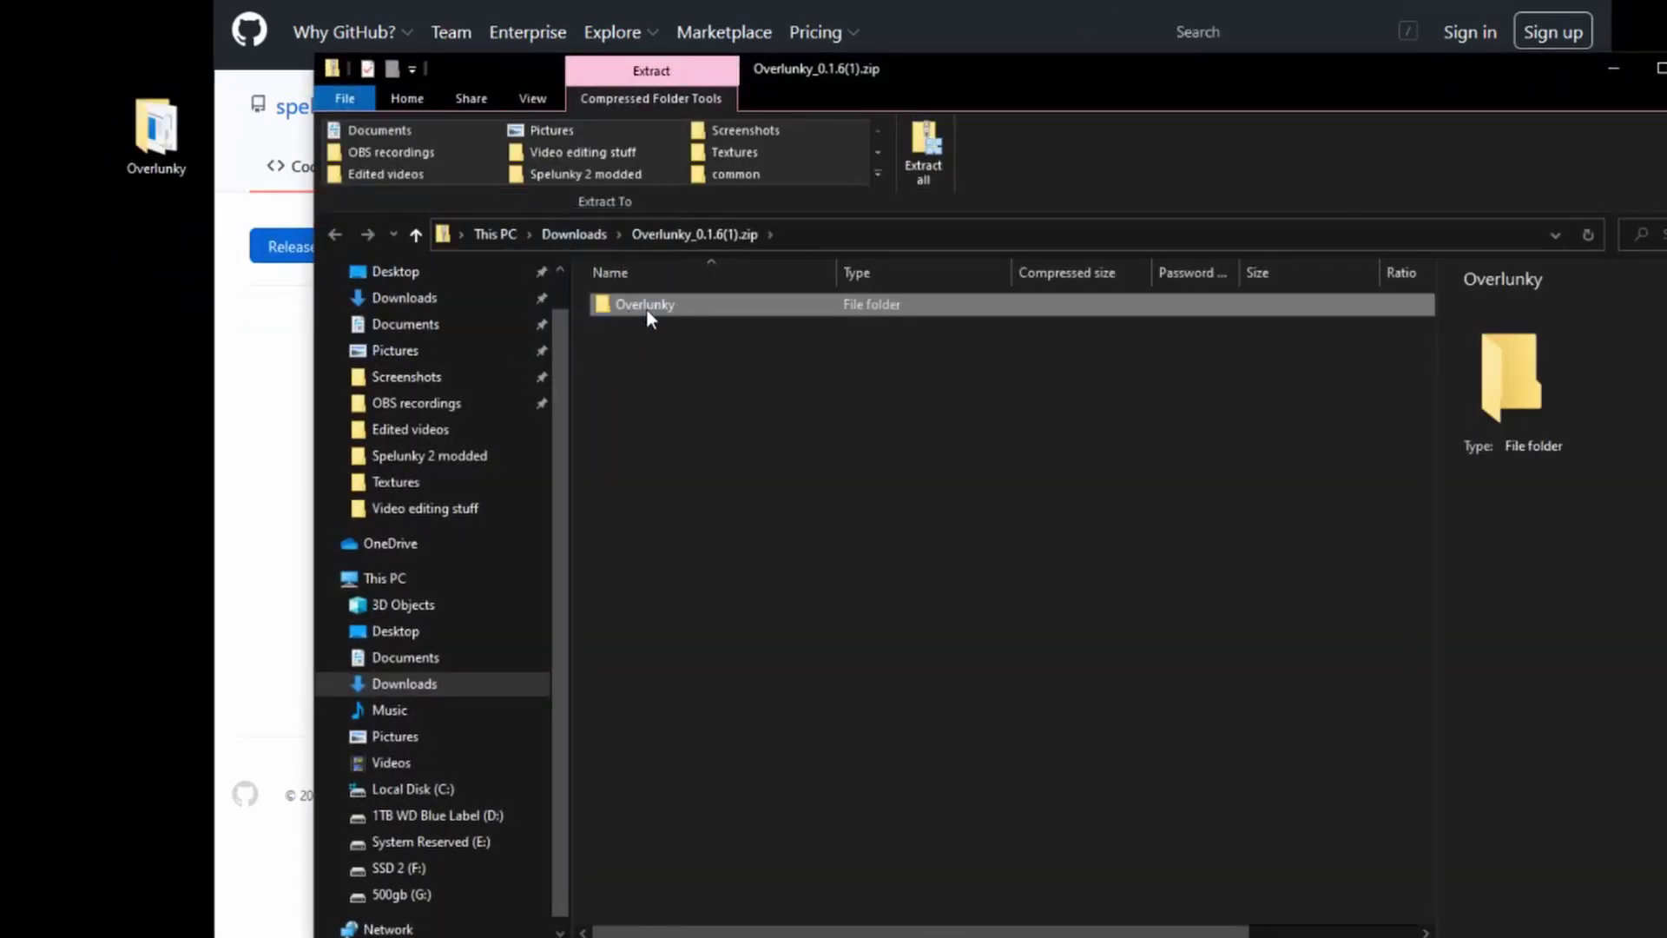
{"action": "left_click", "coordinate": [1666, 68]}
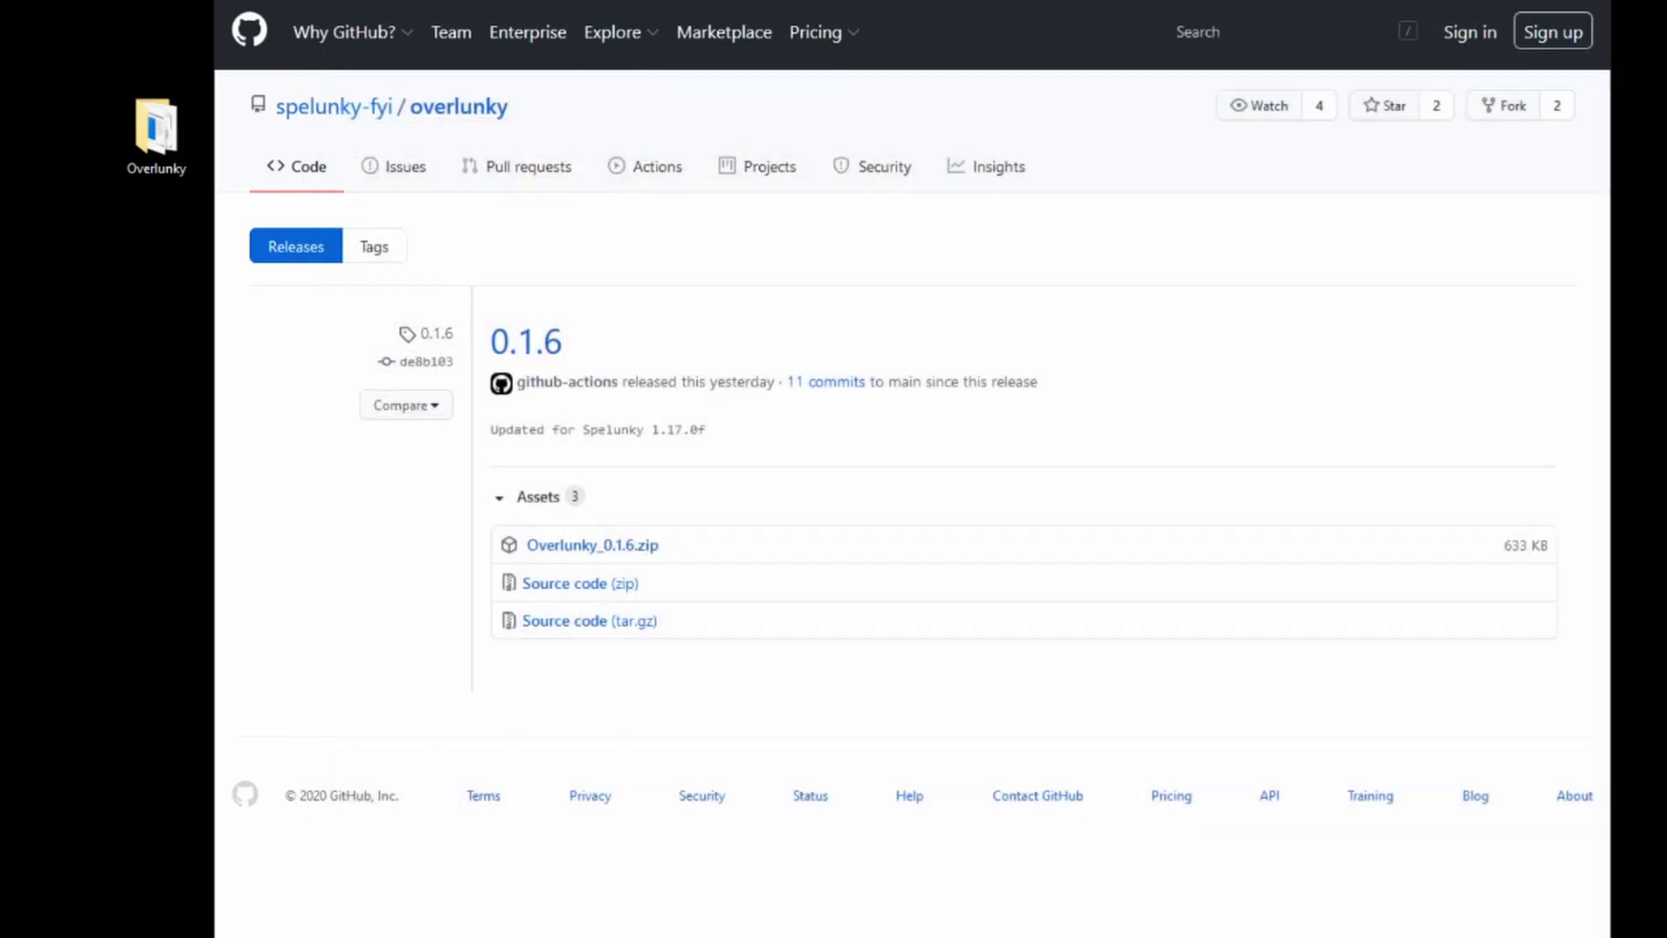
{"action": "double_click", "coordinate": [138, 108]}
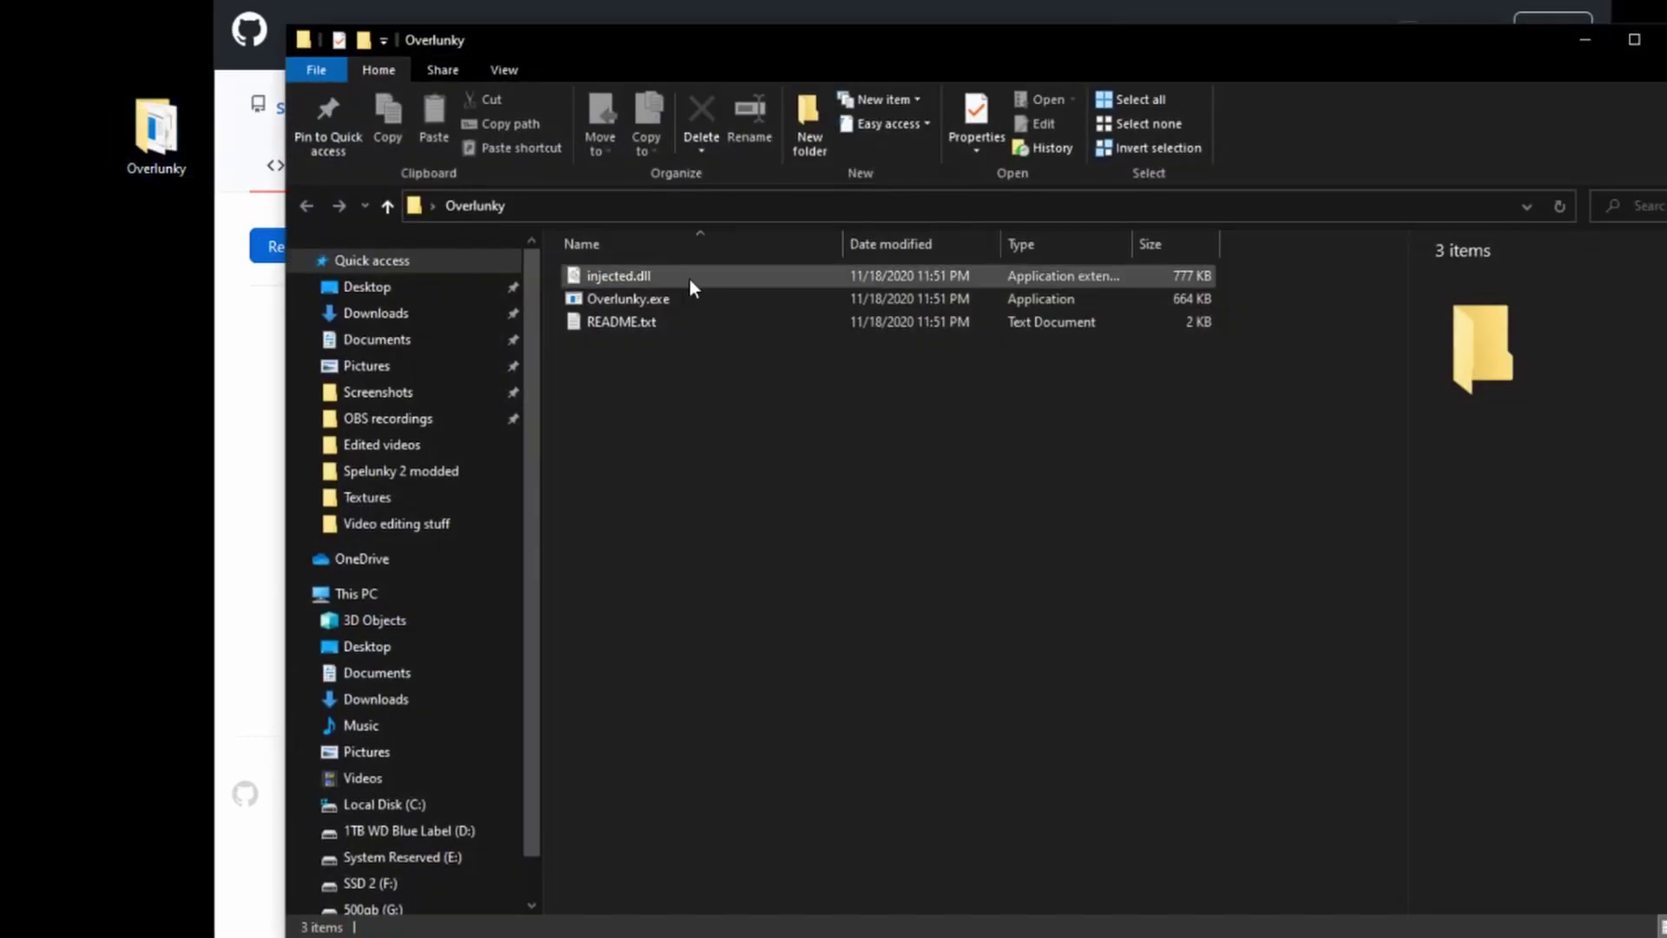
{"action": "double_click", "coordinate": [646, 296]}
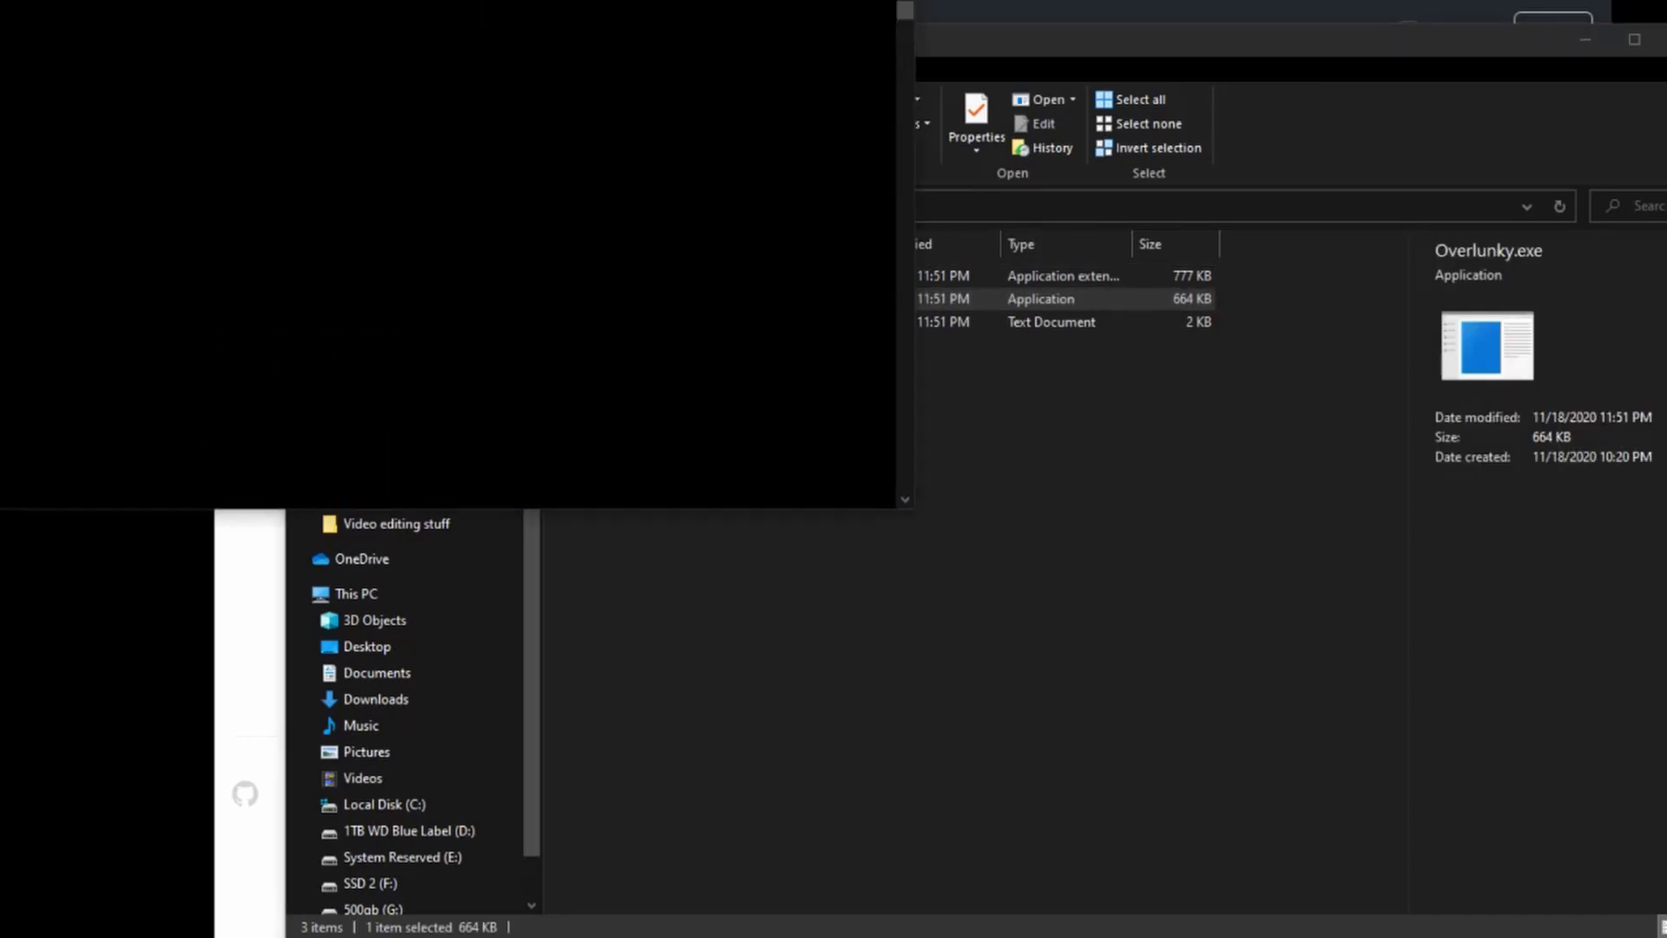
Move the console aside, walk left, and search the Entity spawner for 'olmec'
{"action": "left_click_drag", "start_coordinate": [498, 73], "coordinate": [896, 325]}
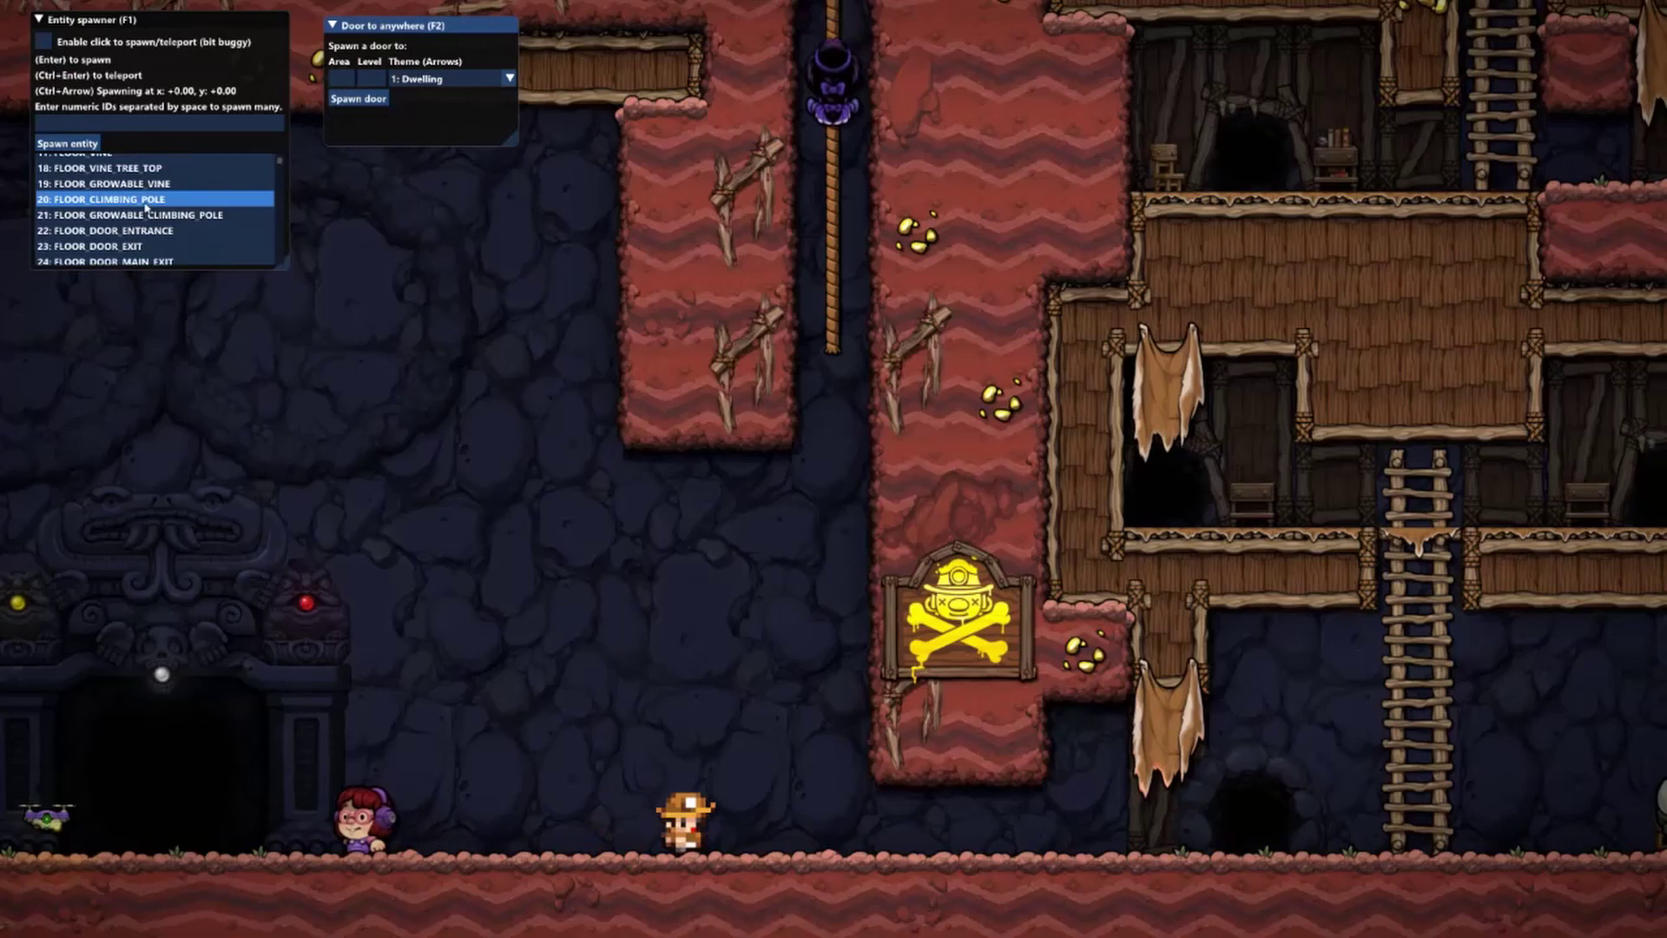
{"action": "scroll", "coordinate": [148, 203], "scroll_direction": "down", "scroll_amount": 5}
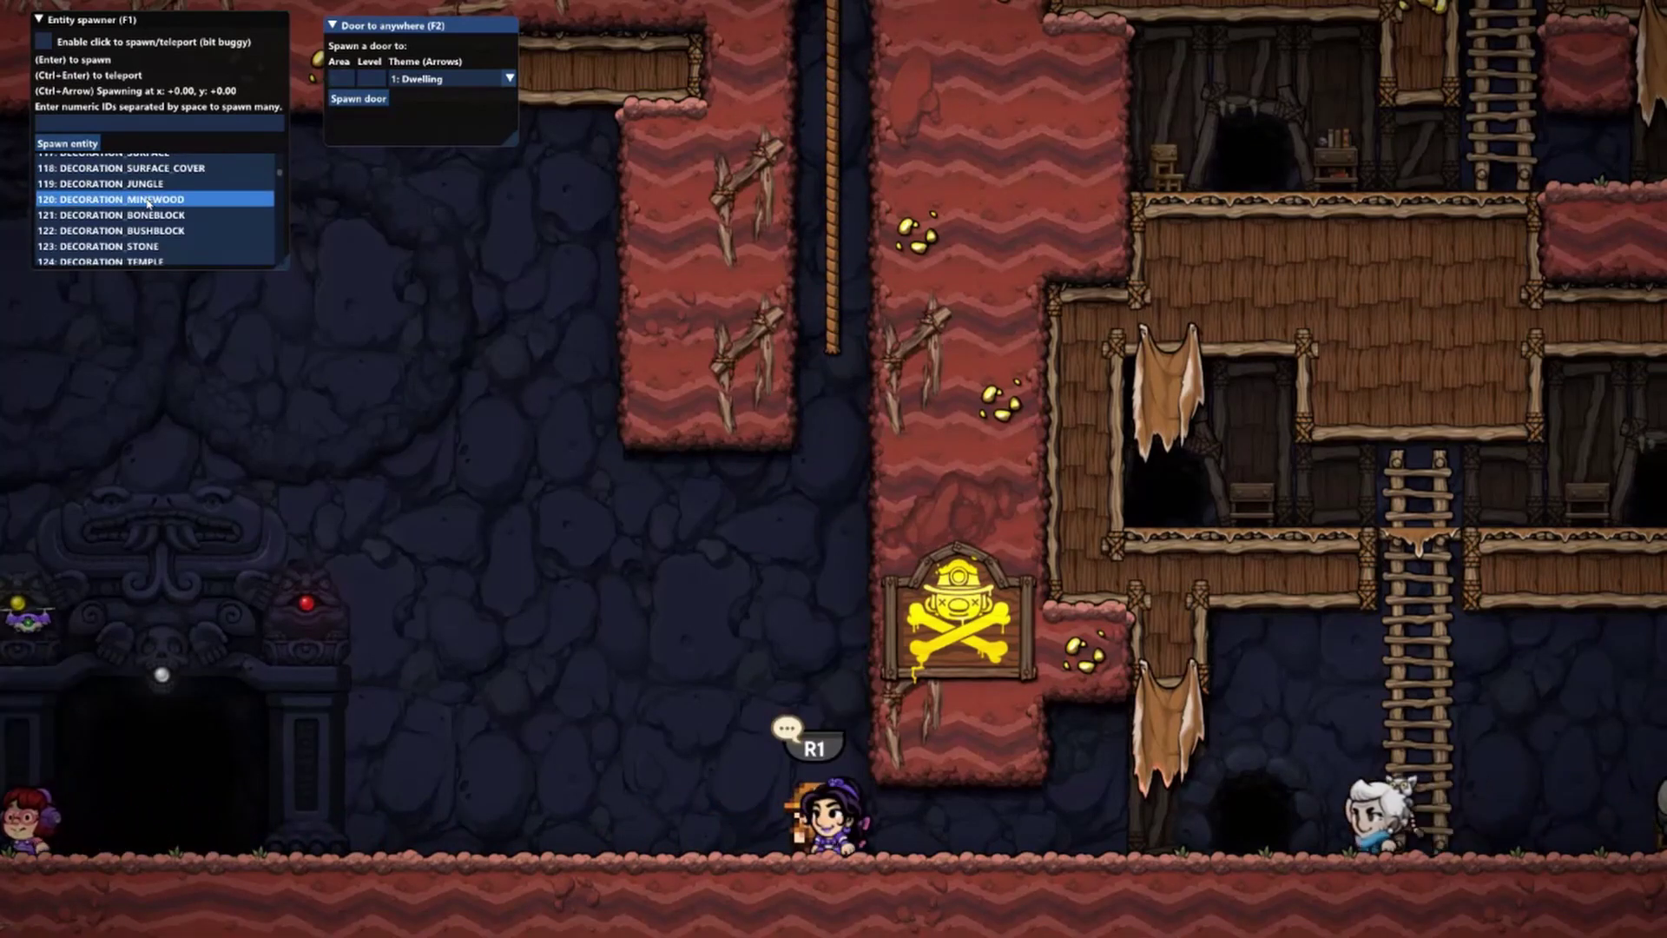
{"action": "key", "text": "Left"}
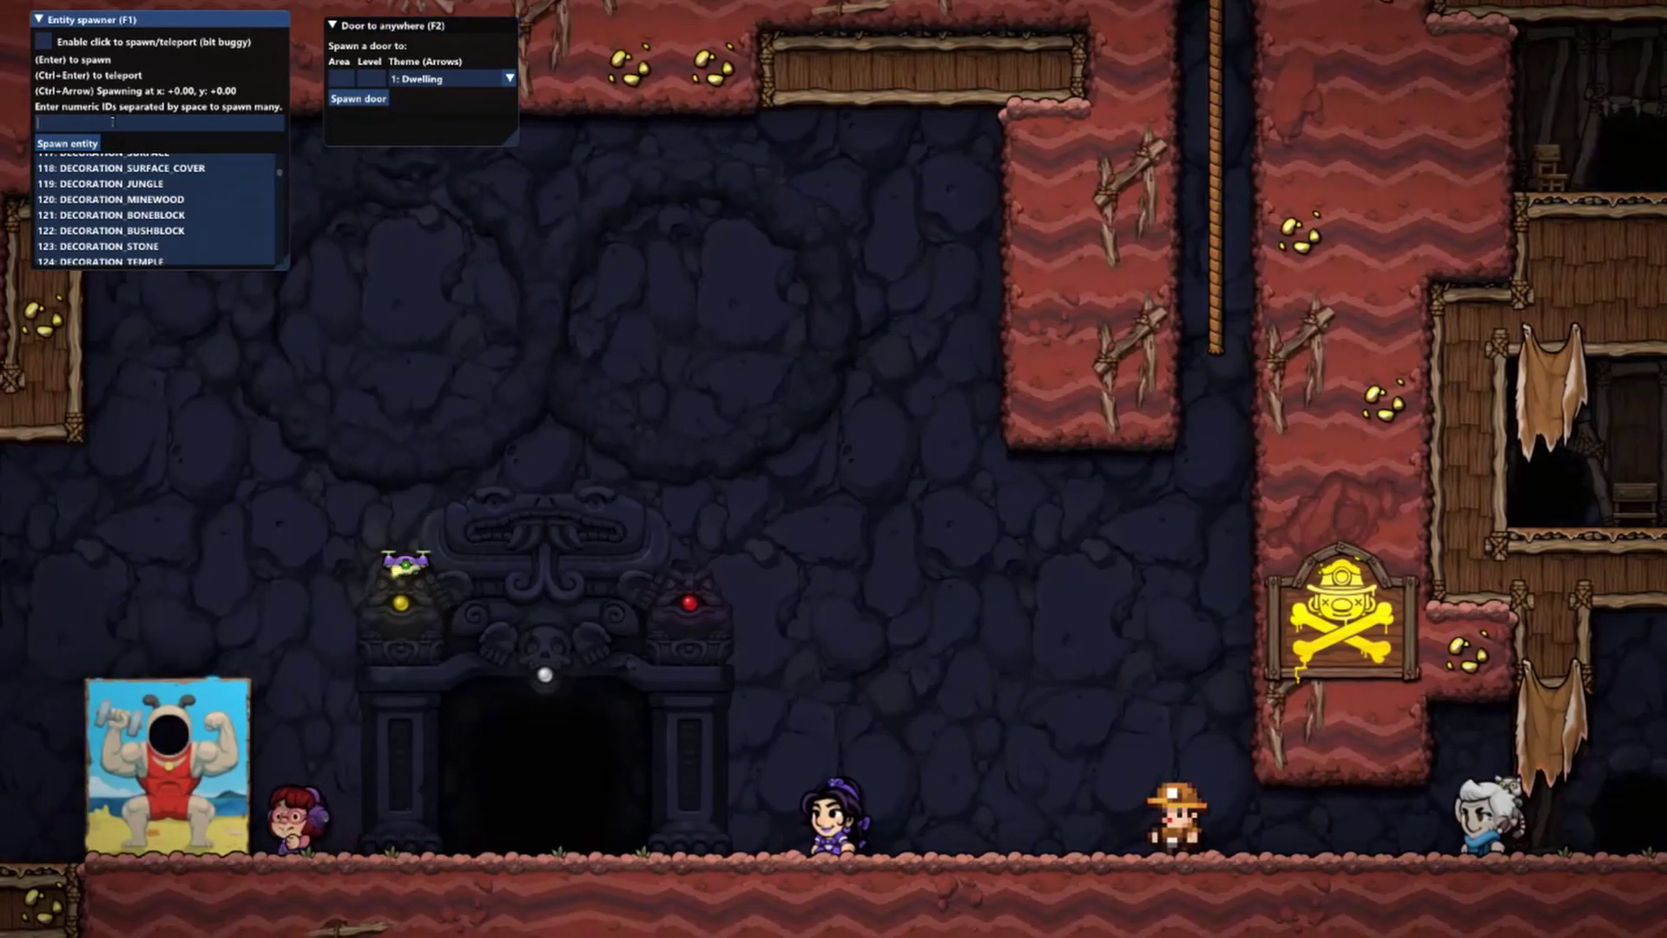
{"action": "left_click", "coordinate": [112, 122]}
{"action": "type", "text": "olmec"}
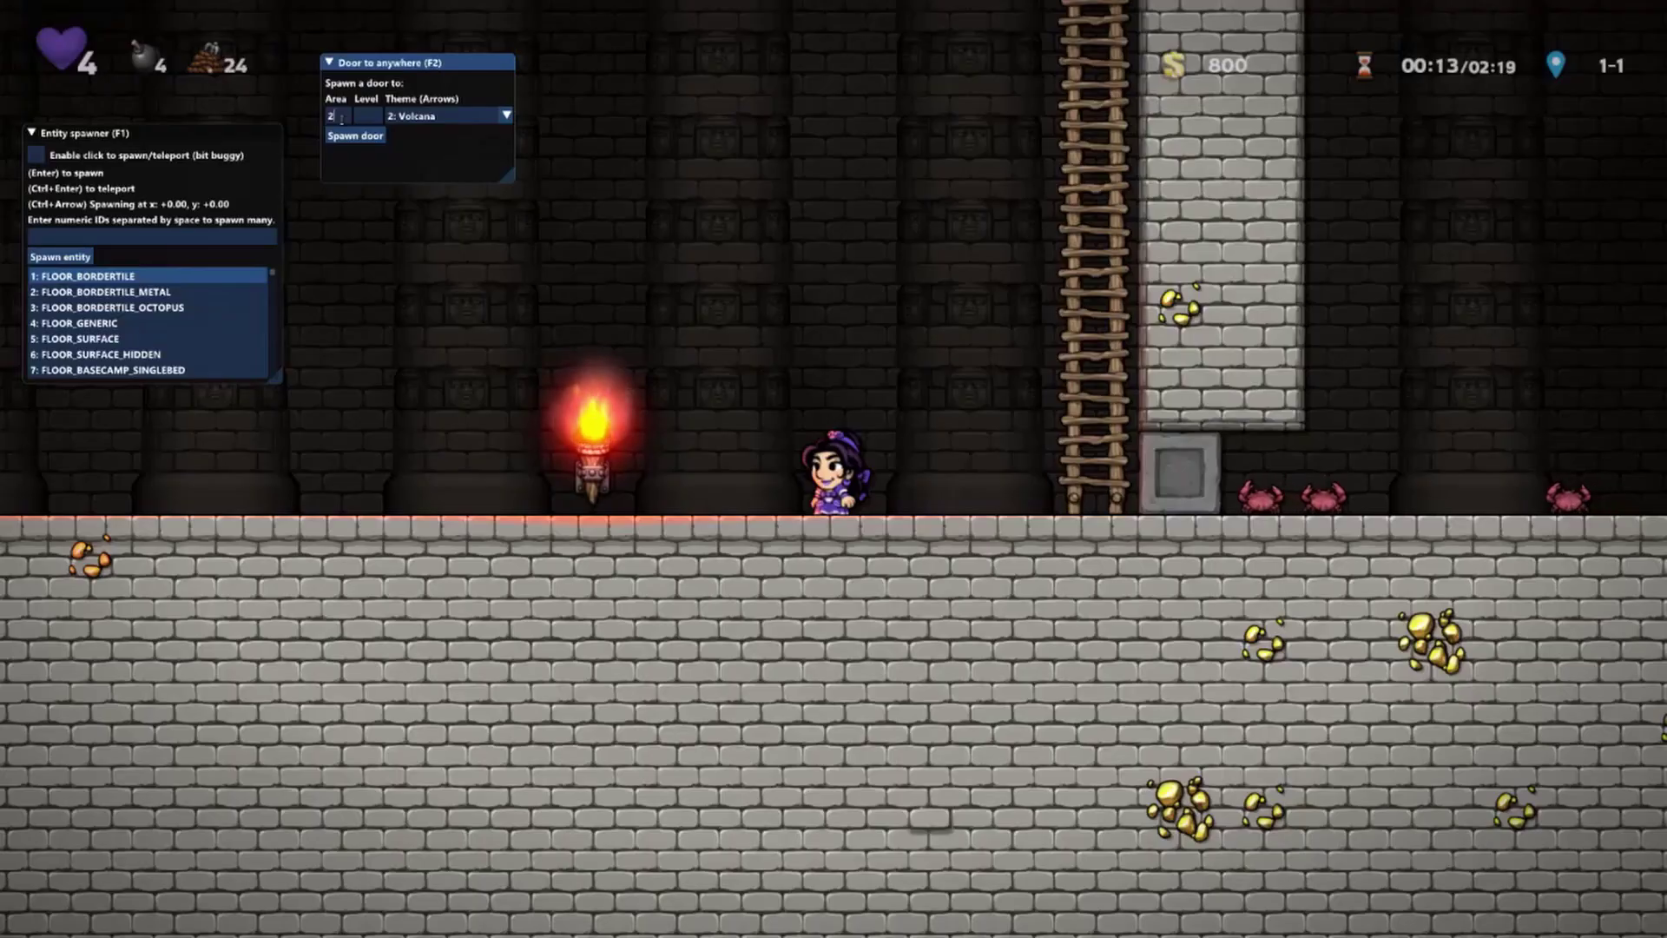
Spawn and enter a door to Volcana 2-4, then drop down the platforms
{"action": "left_click", "coordinate": [358, 137]}
{"action": "key", "text": "Up"}
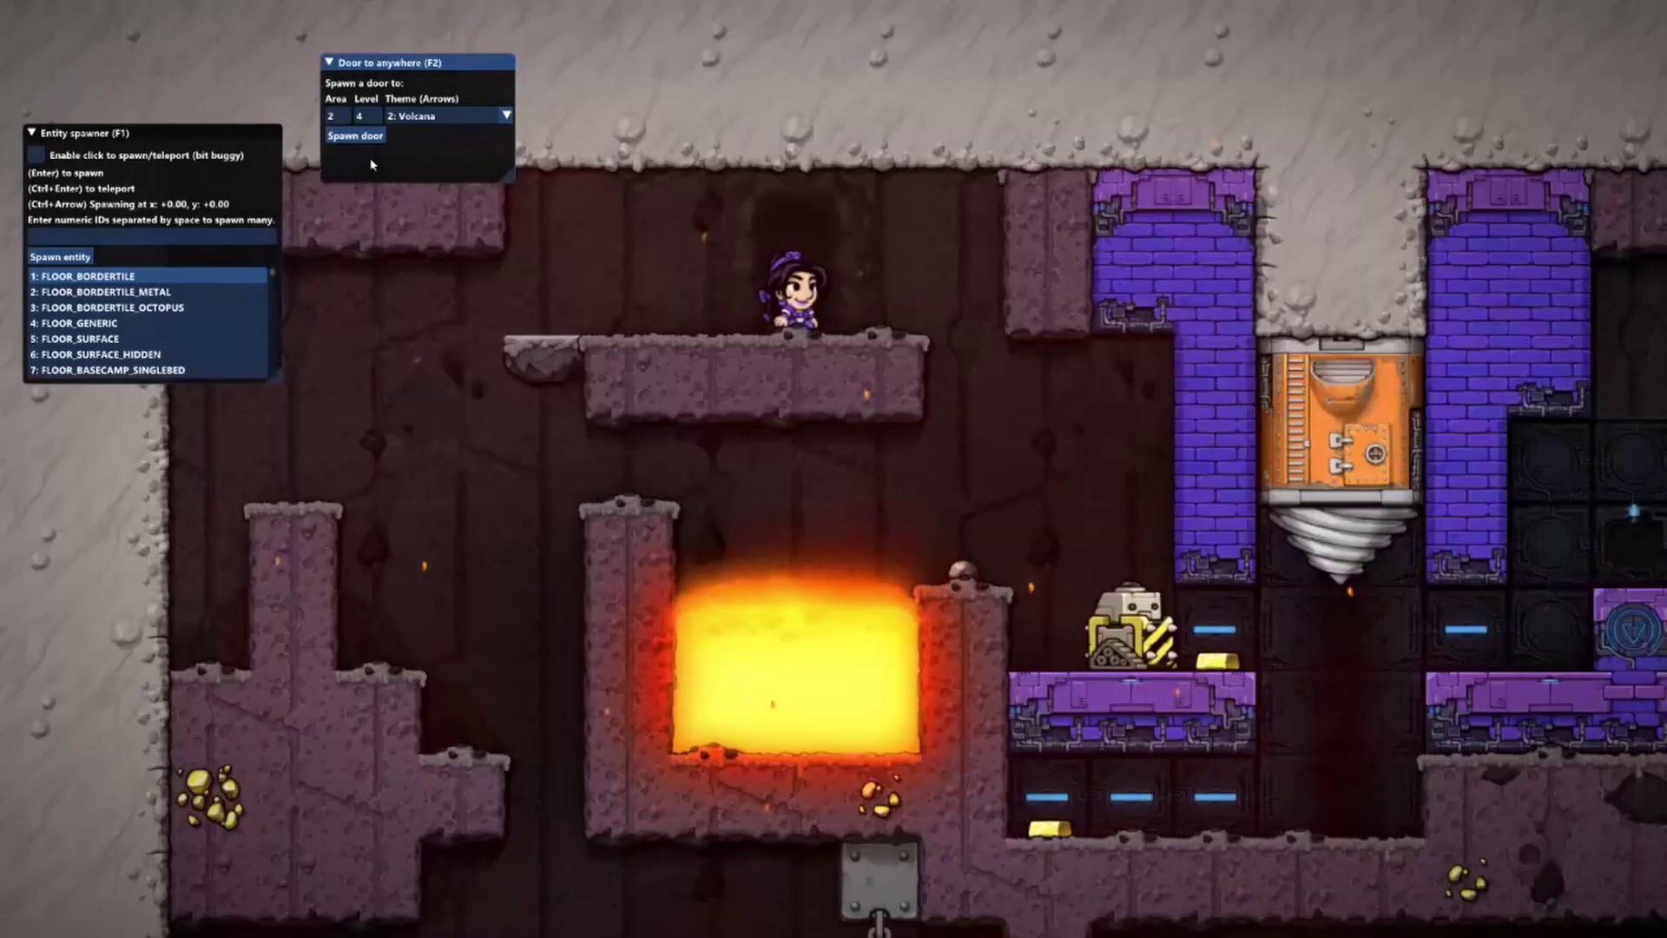
{"action": "key", "text": "Left"}
{"action": "key", "text": "Down"}
{"action": "key", "text": "Down+z"}
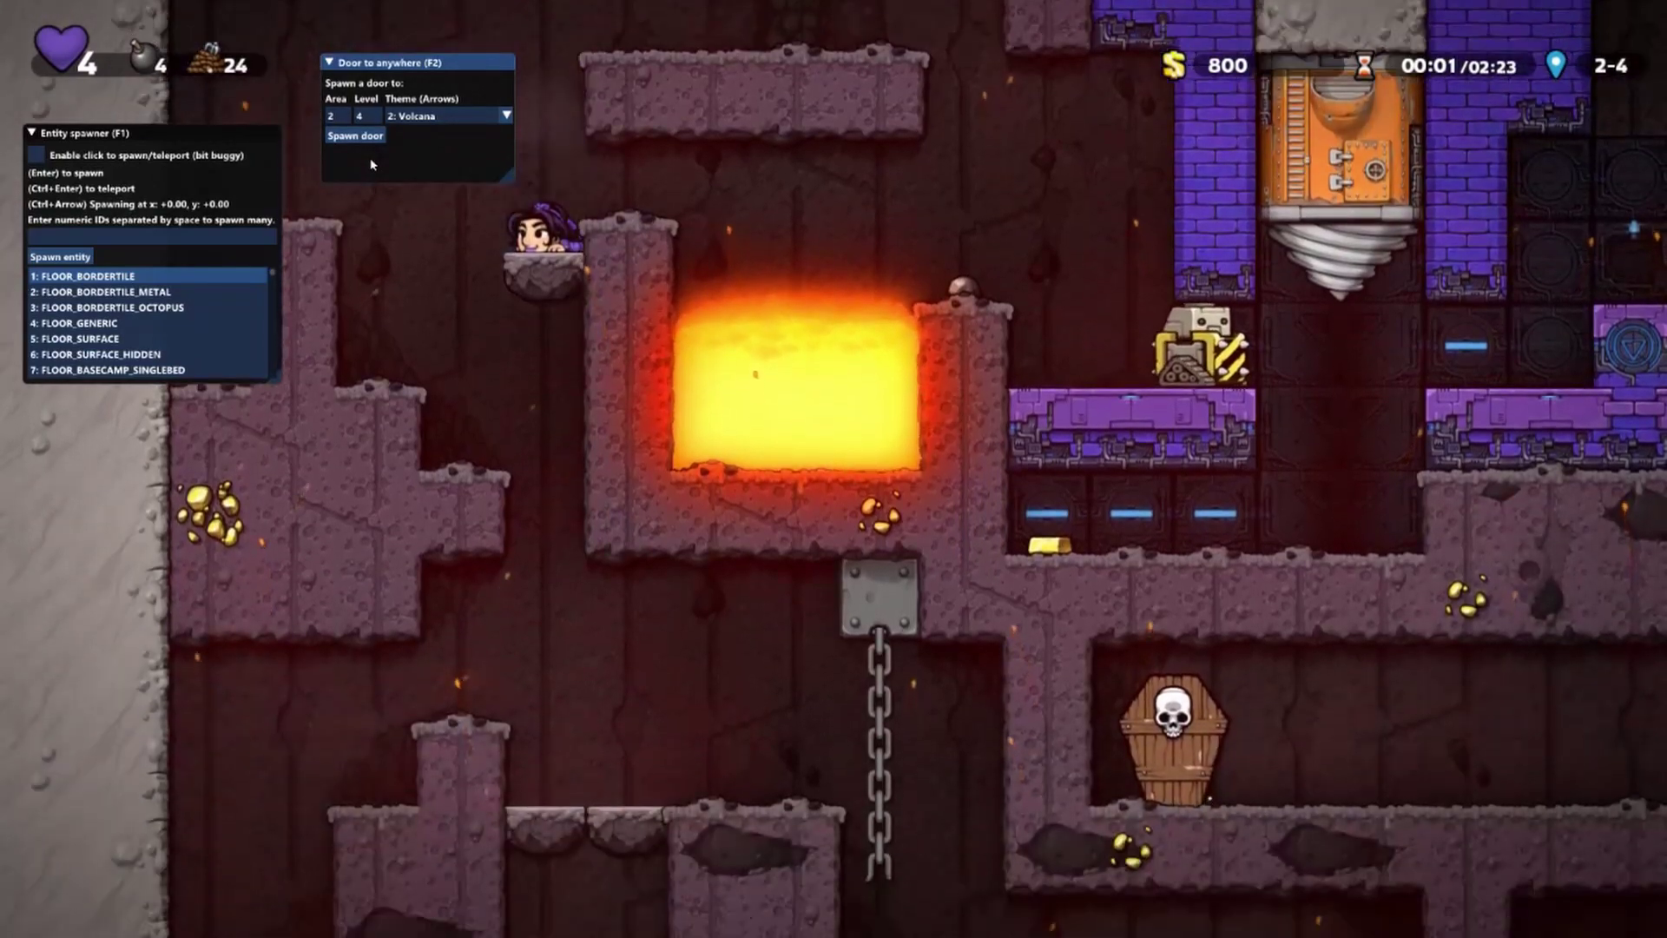
{"action": "key", "text": "Down"}
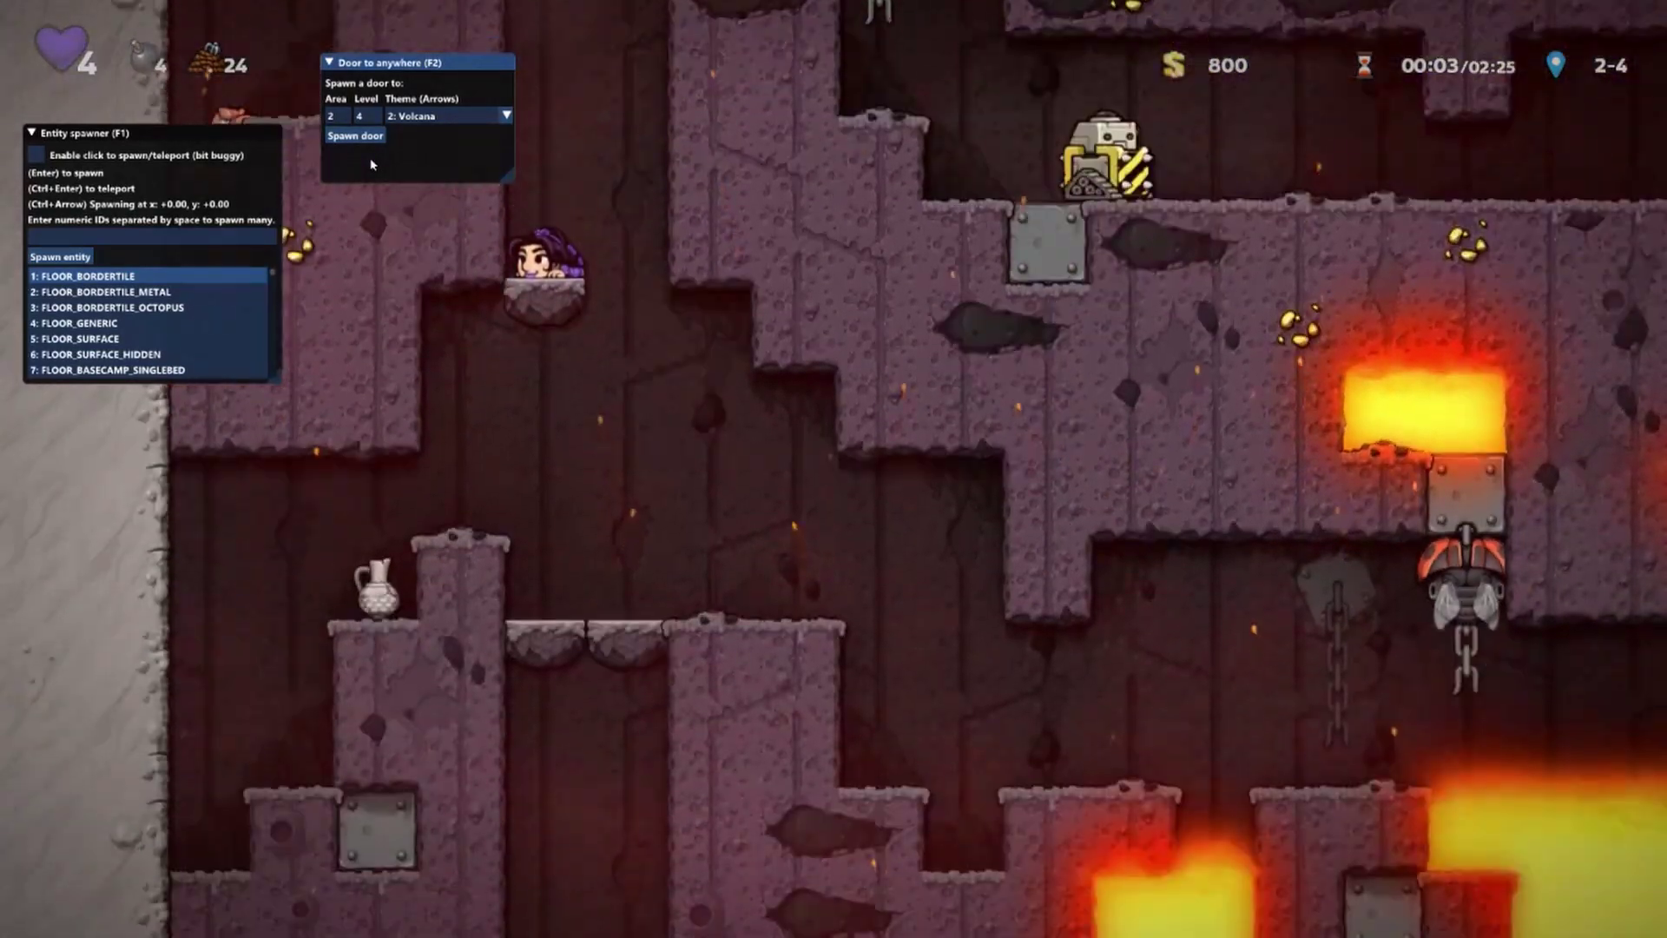
{"action": "key", "text": "Down"}
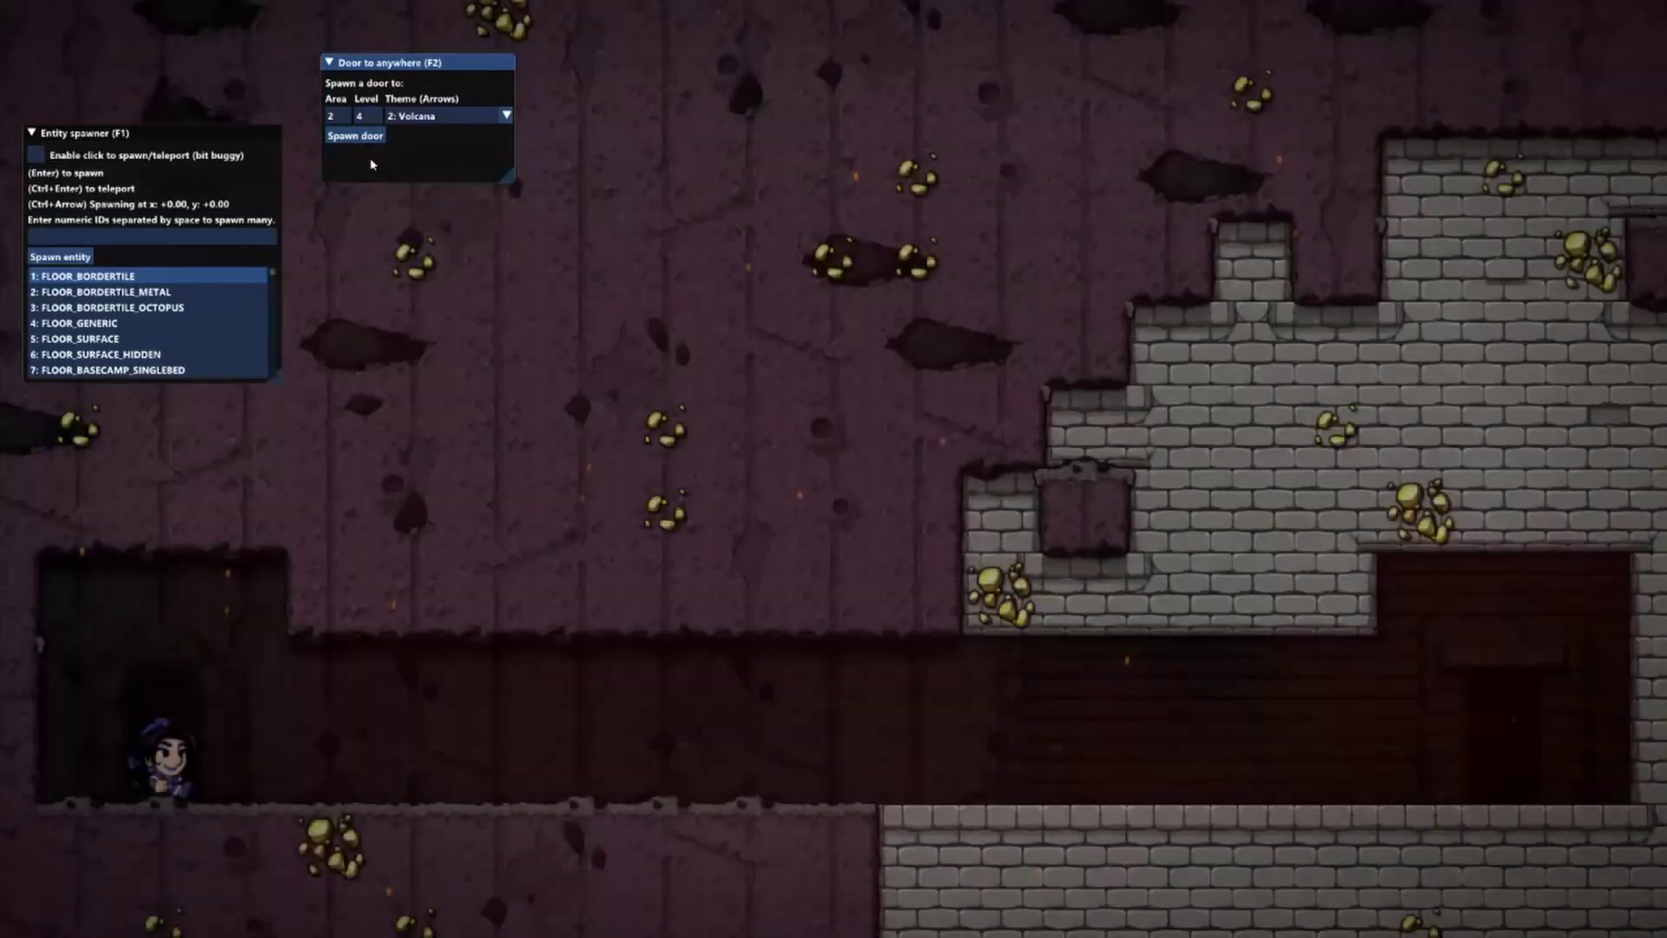
Run right, jump the pit, and dodge under Olmec back onto the grass
{"action": "key", "text": "z"}
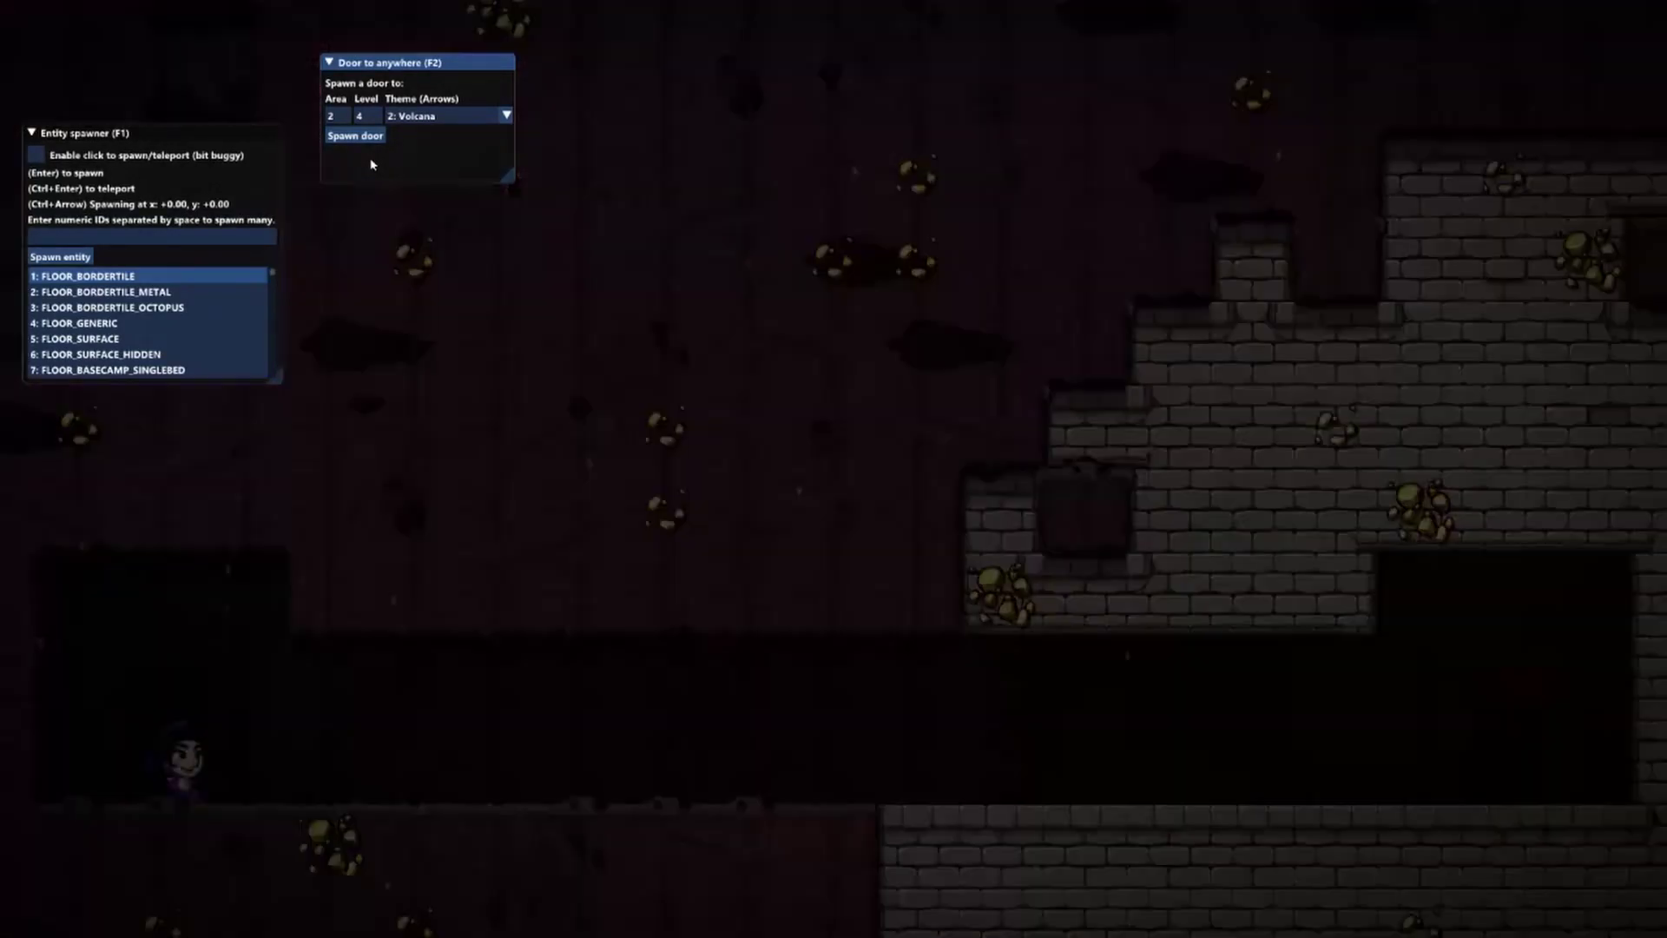
{"action": "key", "text": "Right"}
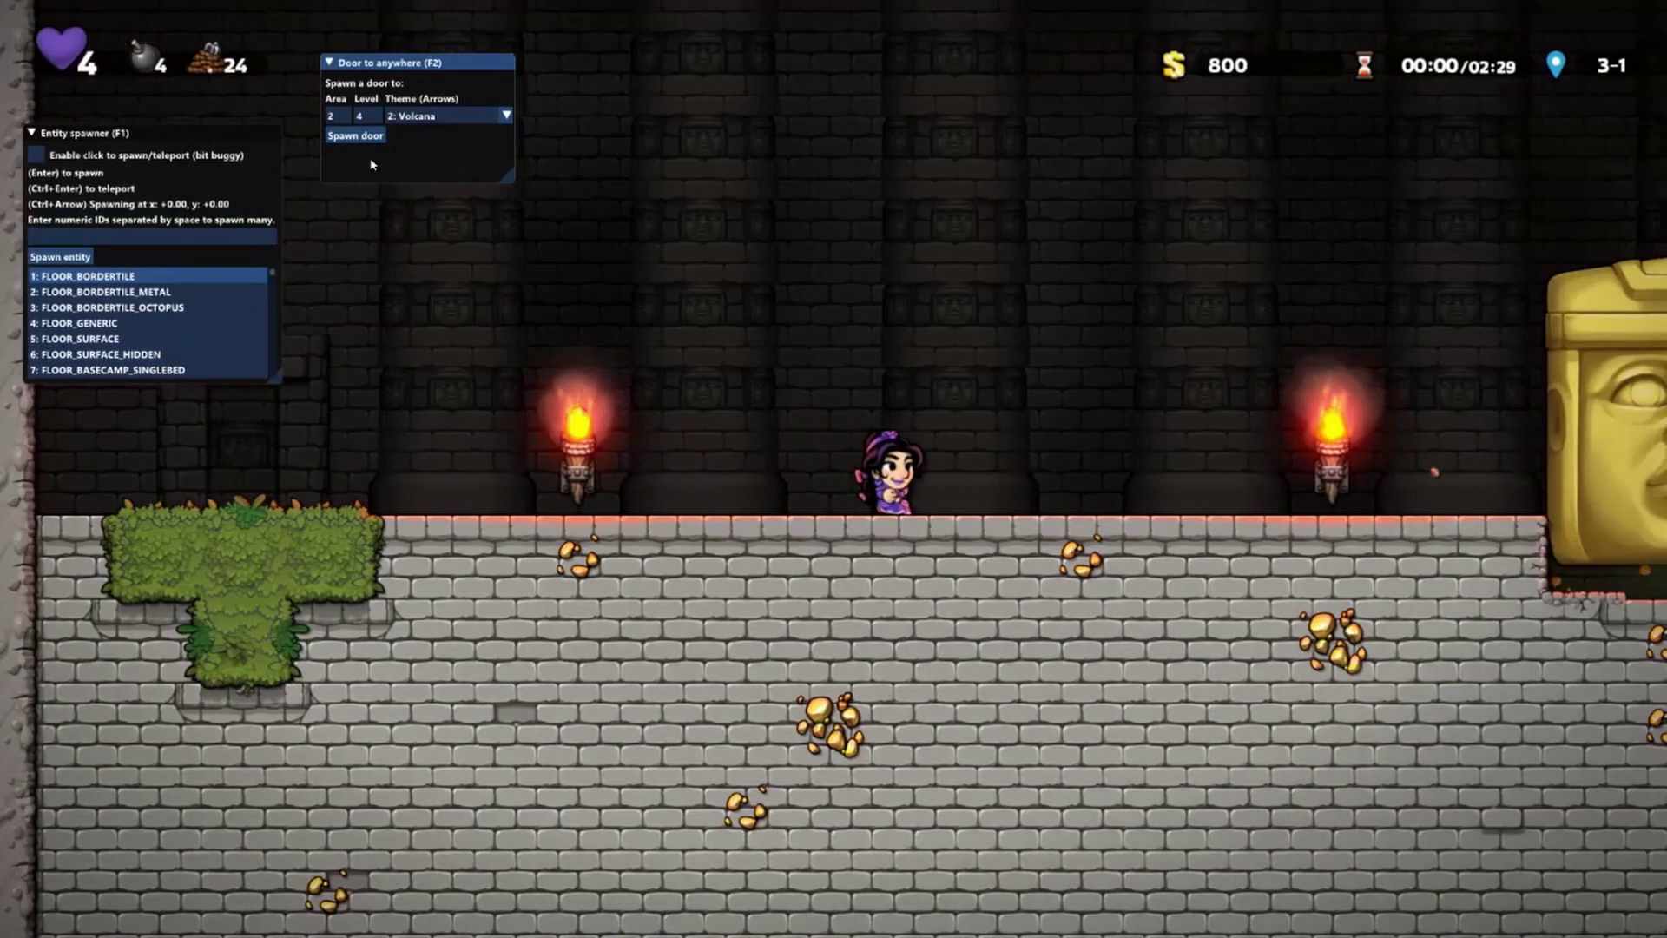
{"action": "key", "text": "z"}
{"action": "key", "text": "Left"}
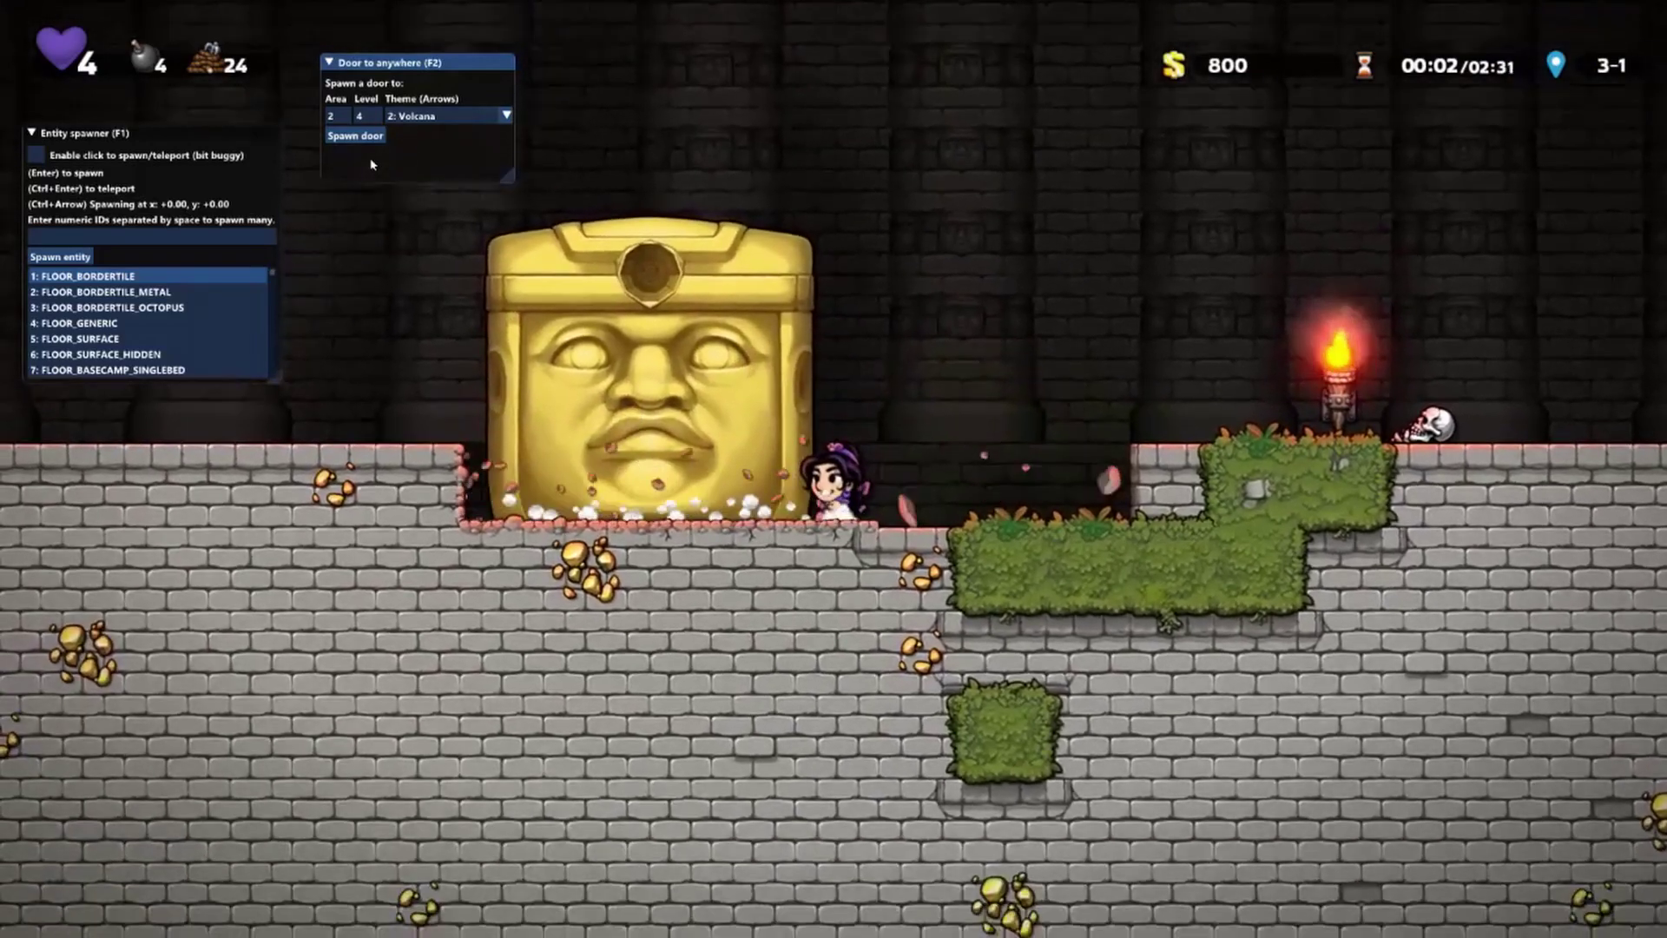
{"action": "key", "text": "Left"}
{"action": "key", "text": "Right"}
{"action": "key", "text": "Right"}
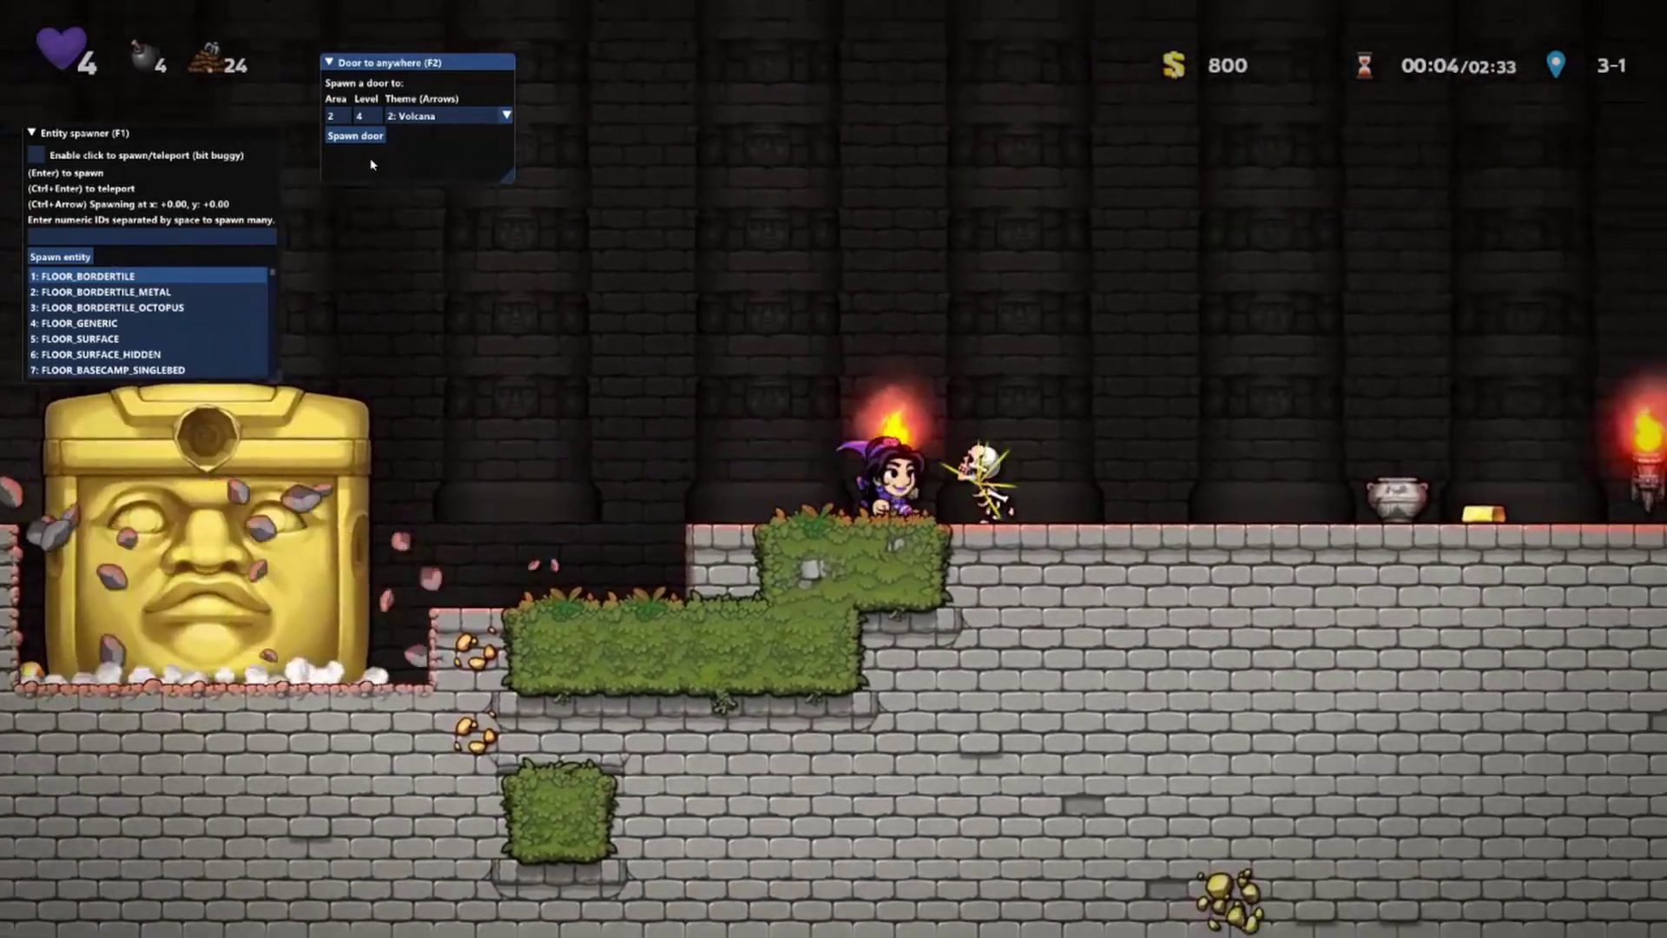
Throw a bomb and run left along the temple floor to the vase
{"action": "key", "text": "c"}
{"action": "key", "text": "Left"}
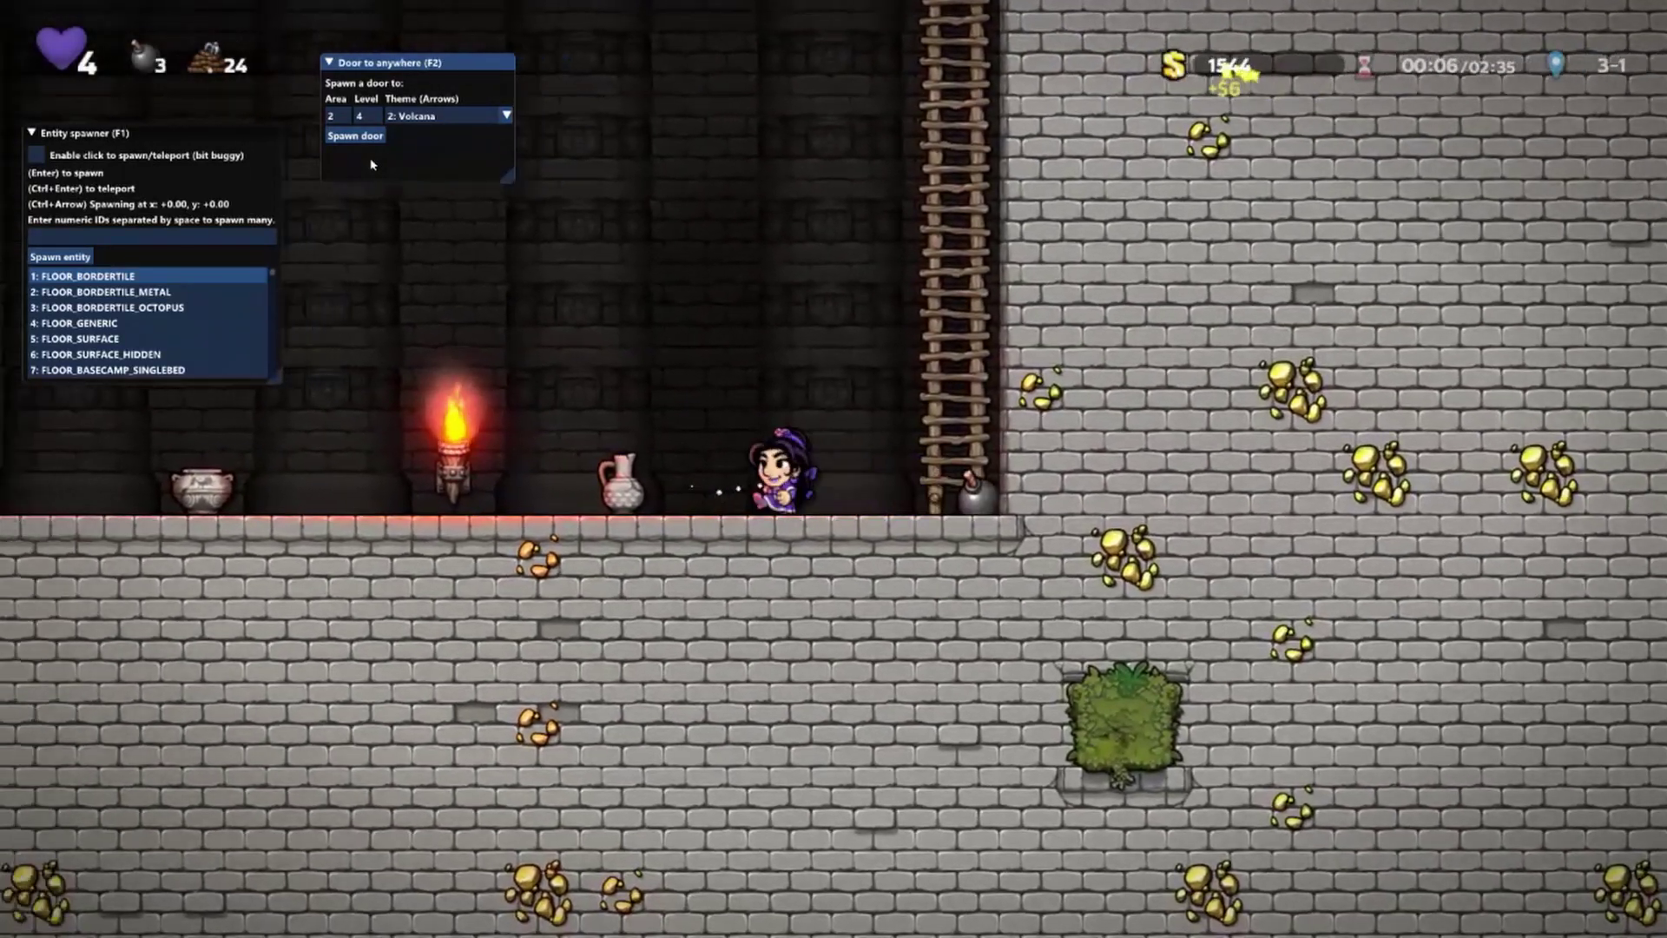
{"action": "key", "text": "Up"}
{"action": "key", "text": "Down"}
{"action": "key", "text": "x"}
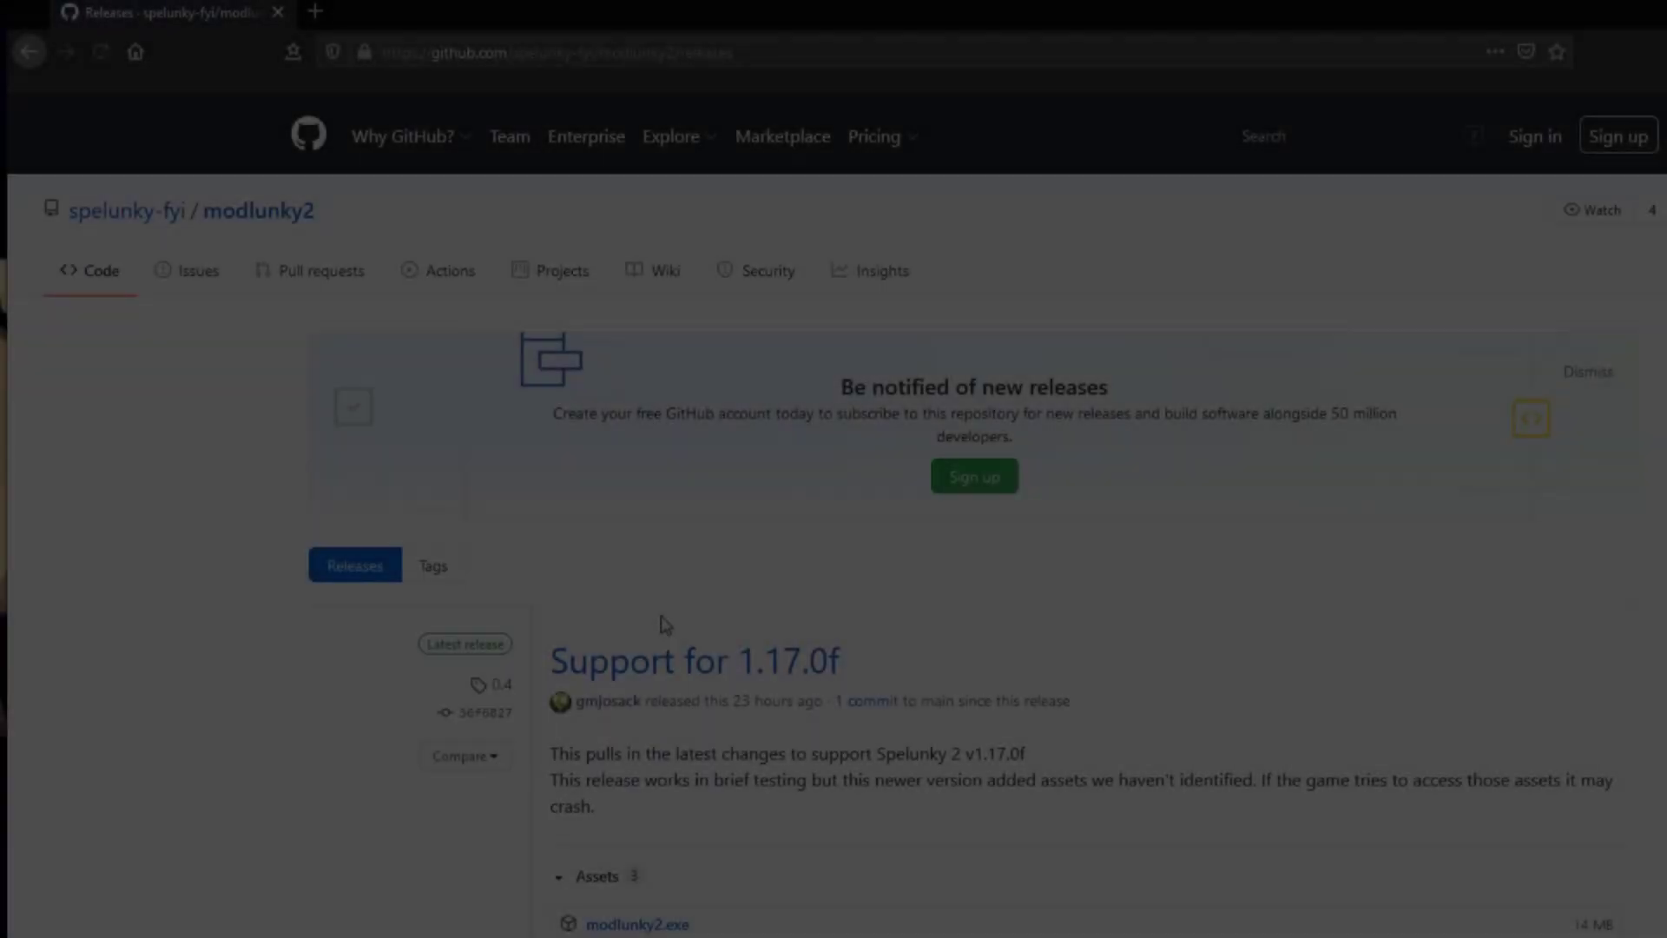
Save modlunky2.exe from the latest release and paste it into the Spelunky 2 folder
{"action": "scroll", "coordinate": [665, 624], "scroll_direction": "down", "scroll_amount": 3}
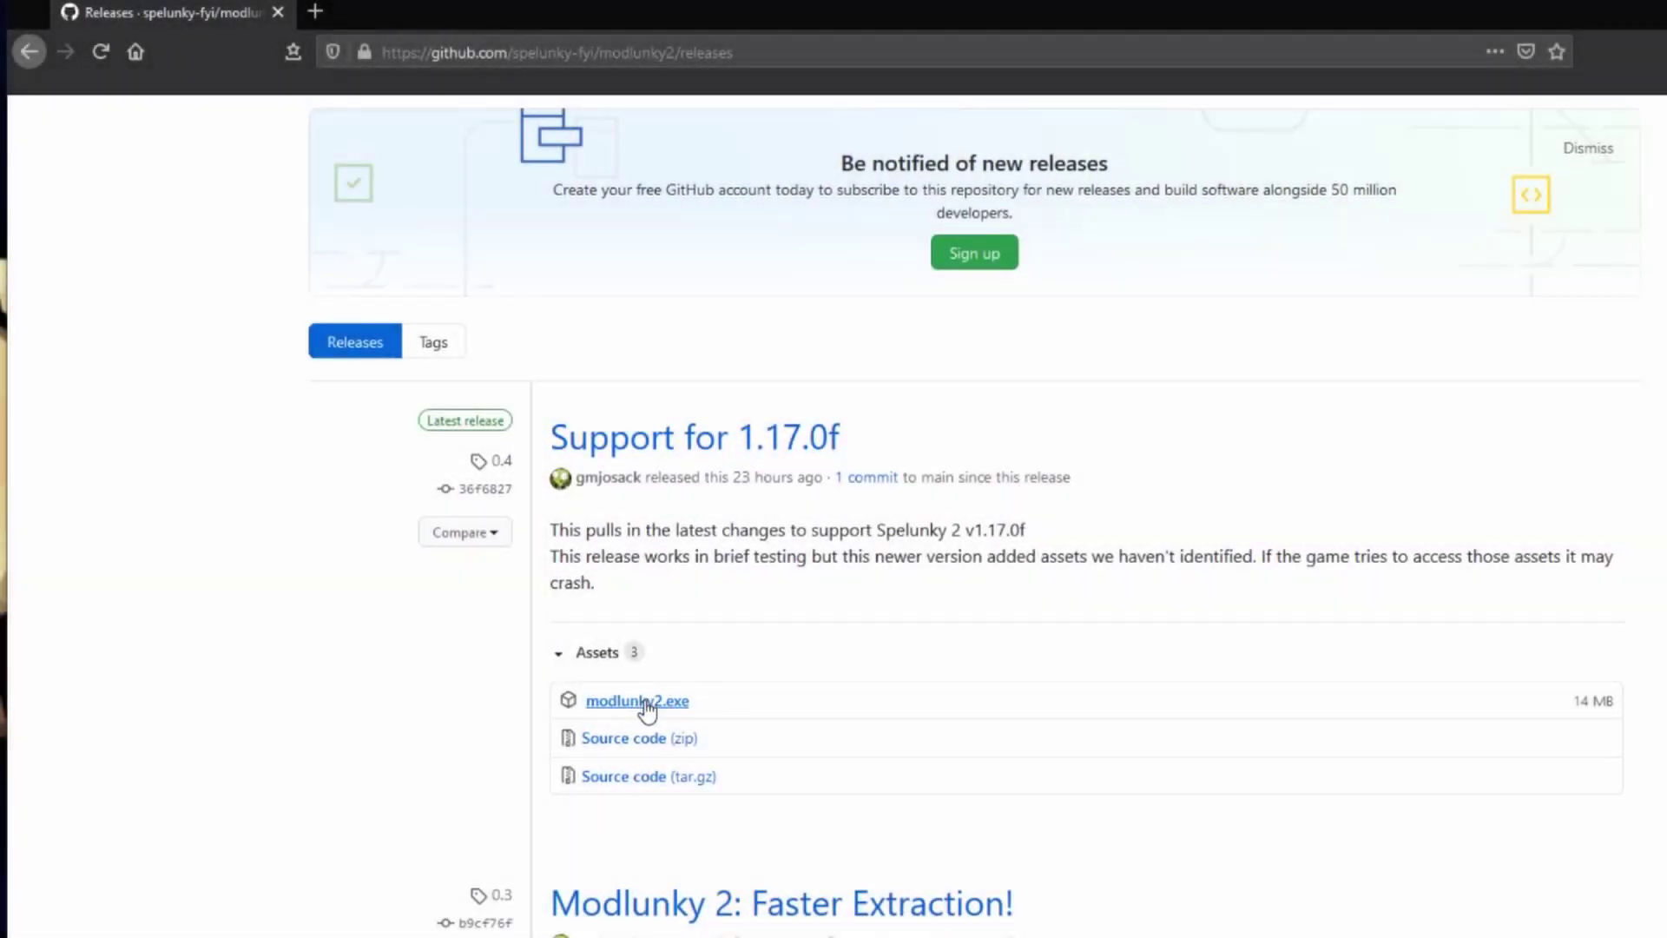
{"action": "left_click", "coordinate": [647, 703]}
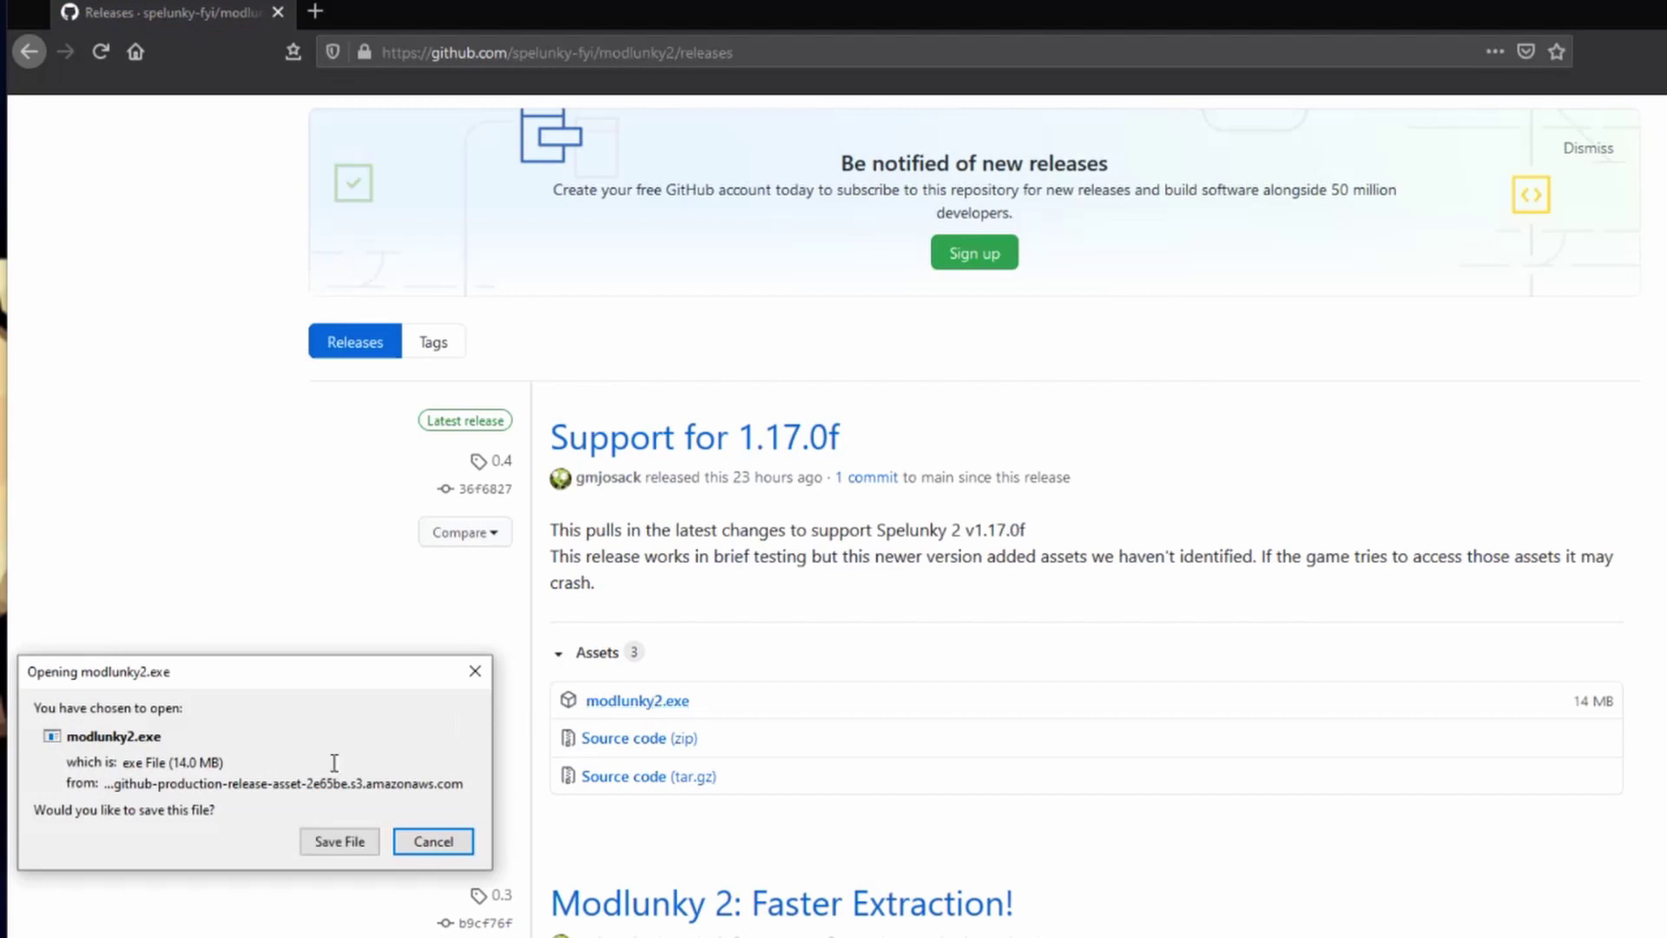
{"action": "left_click", "coordinate": [312, 841]}
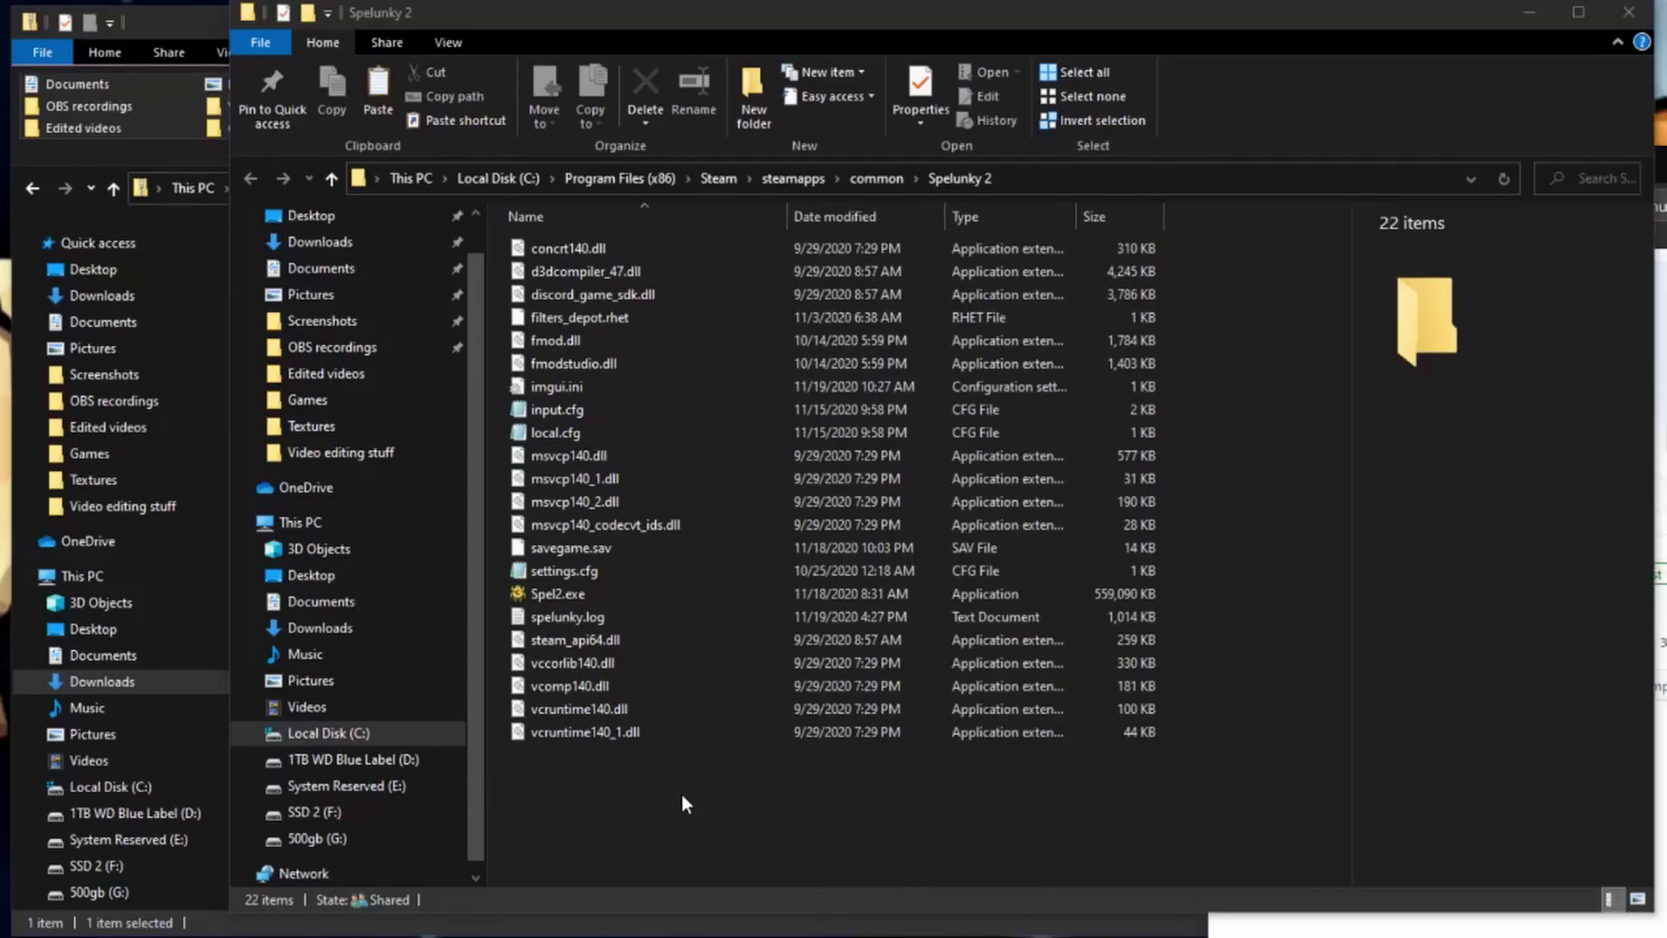
{"action": "key", "text": "ctrl+v"}
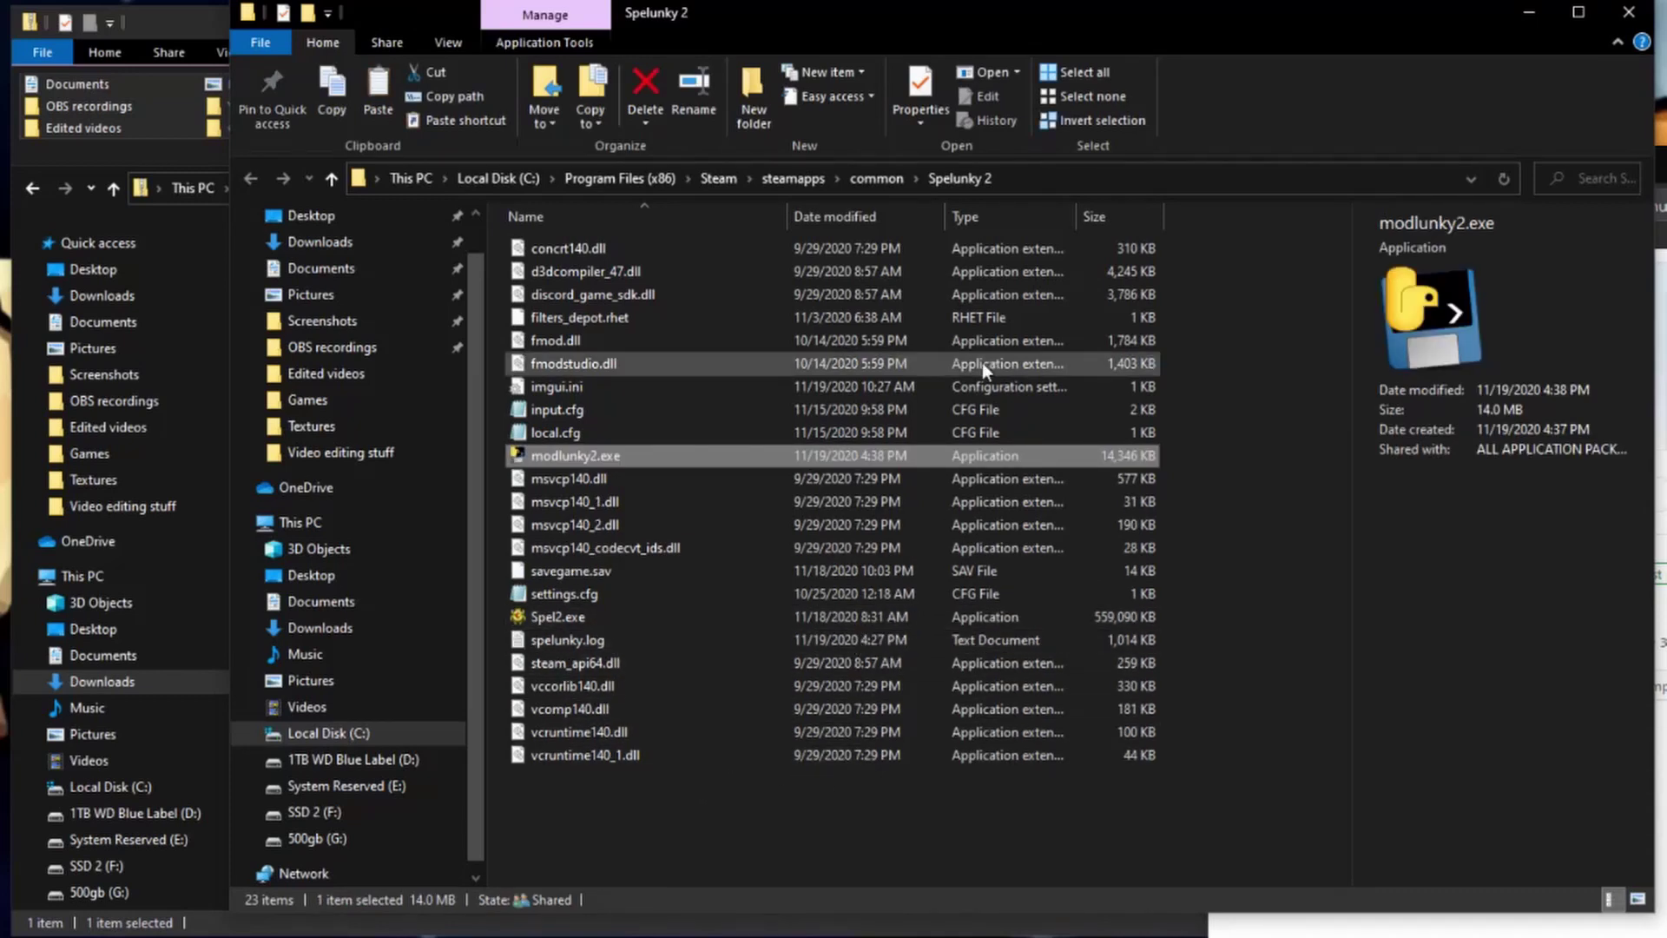
{"action": "double_click", "coordinate": [805, 457]}
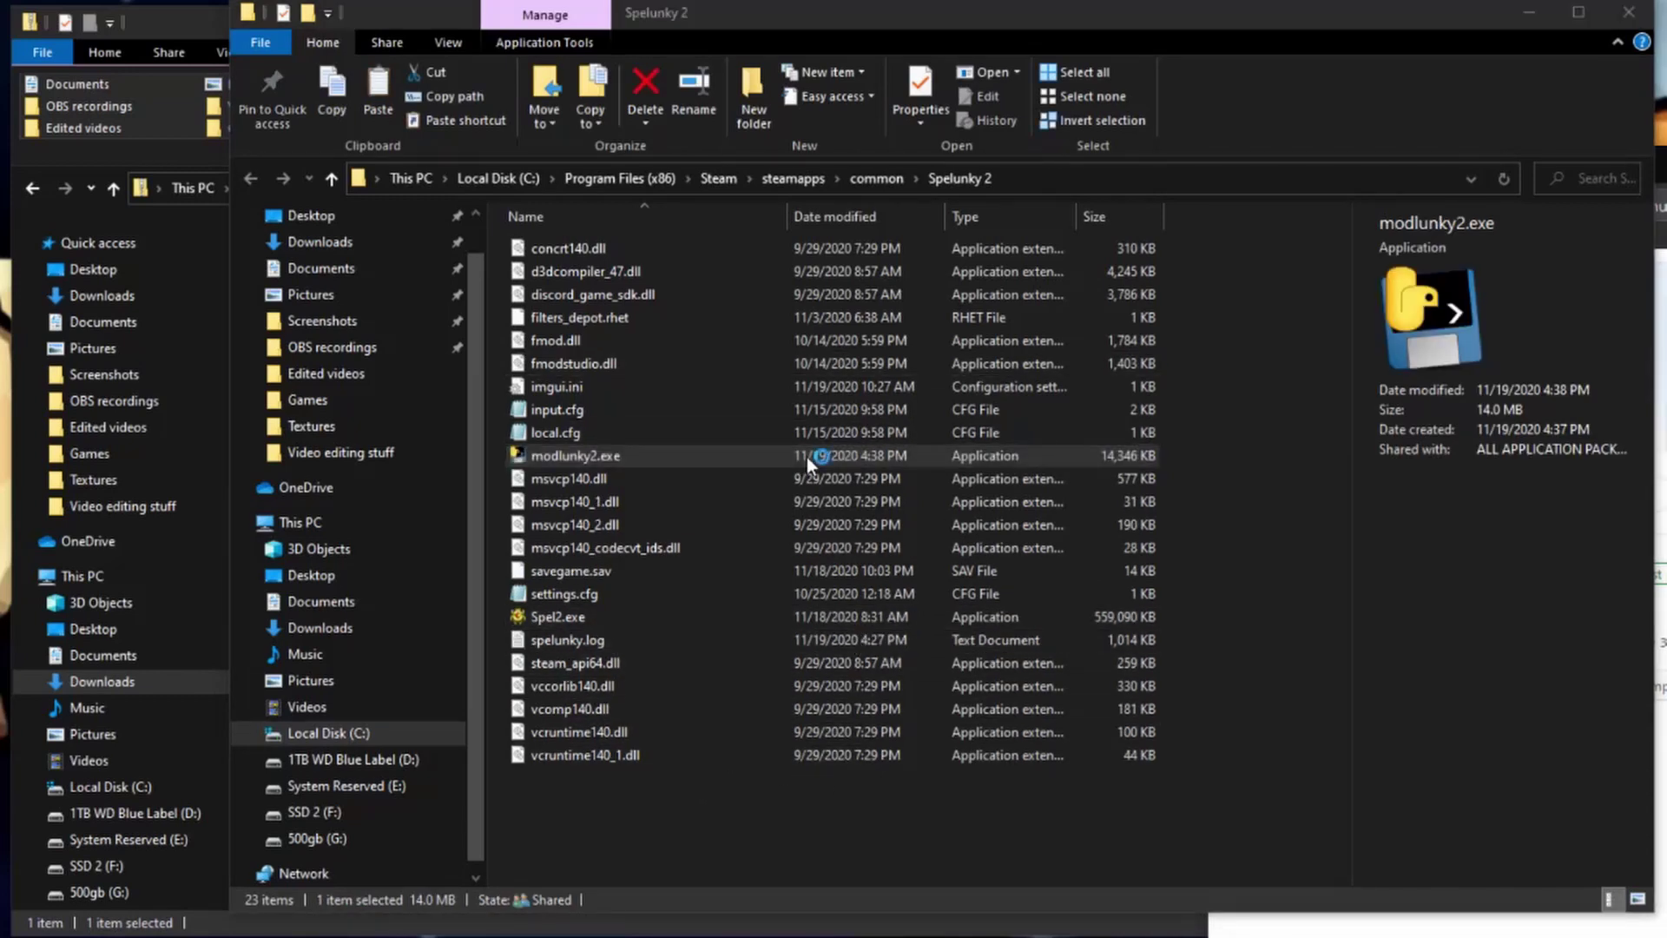
{"action": "left_click", "coordinate": [531, 333]}
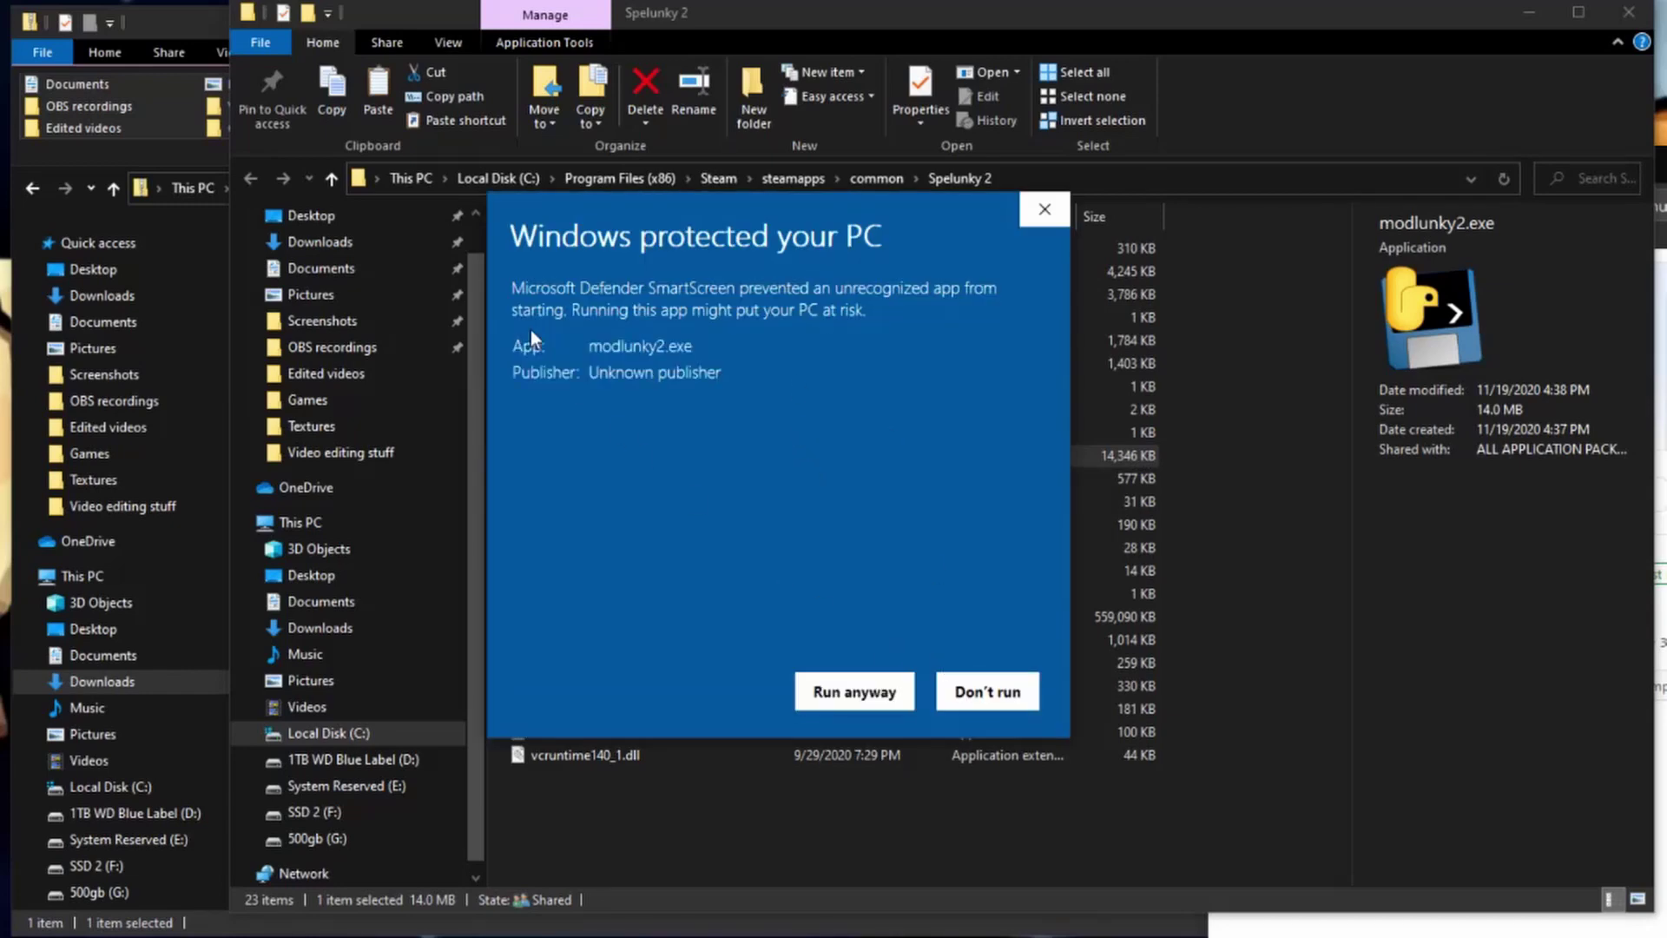
{"action": "left_click", "coordinate": [823, 694]}
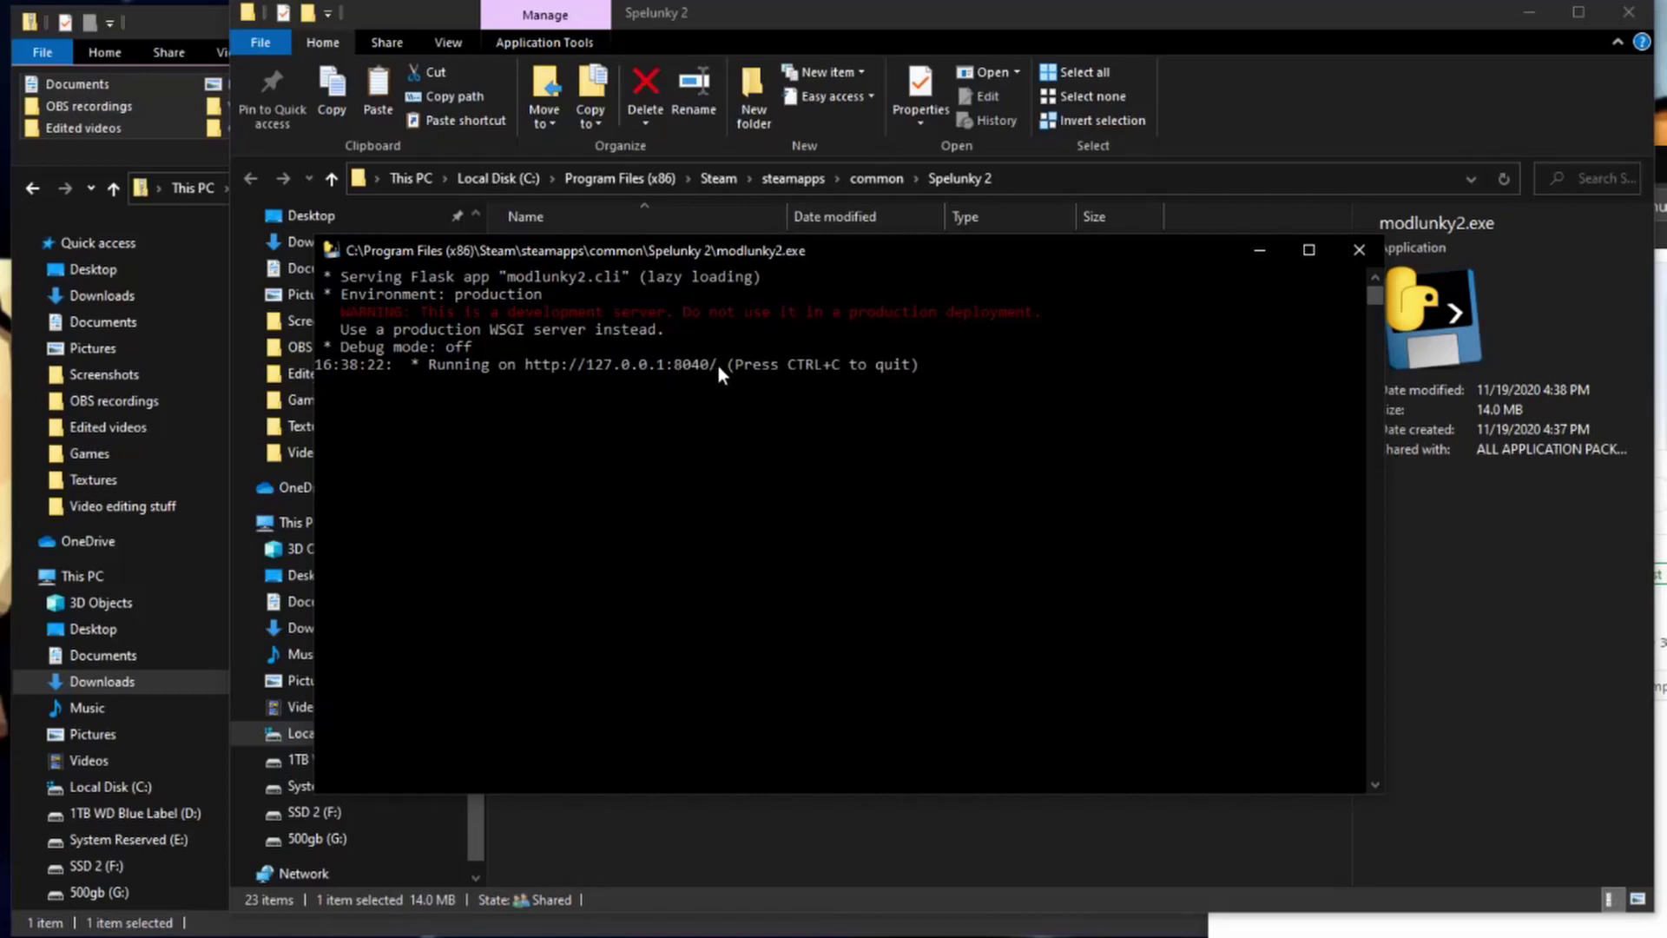
{"action": "left_click_drag", "start_coordinate": [717, 367], "coordinate": [559, 371]}
{"action": "key", "text": "ctrl+c"}
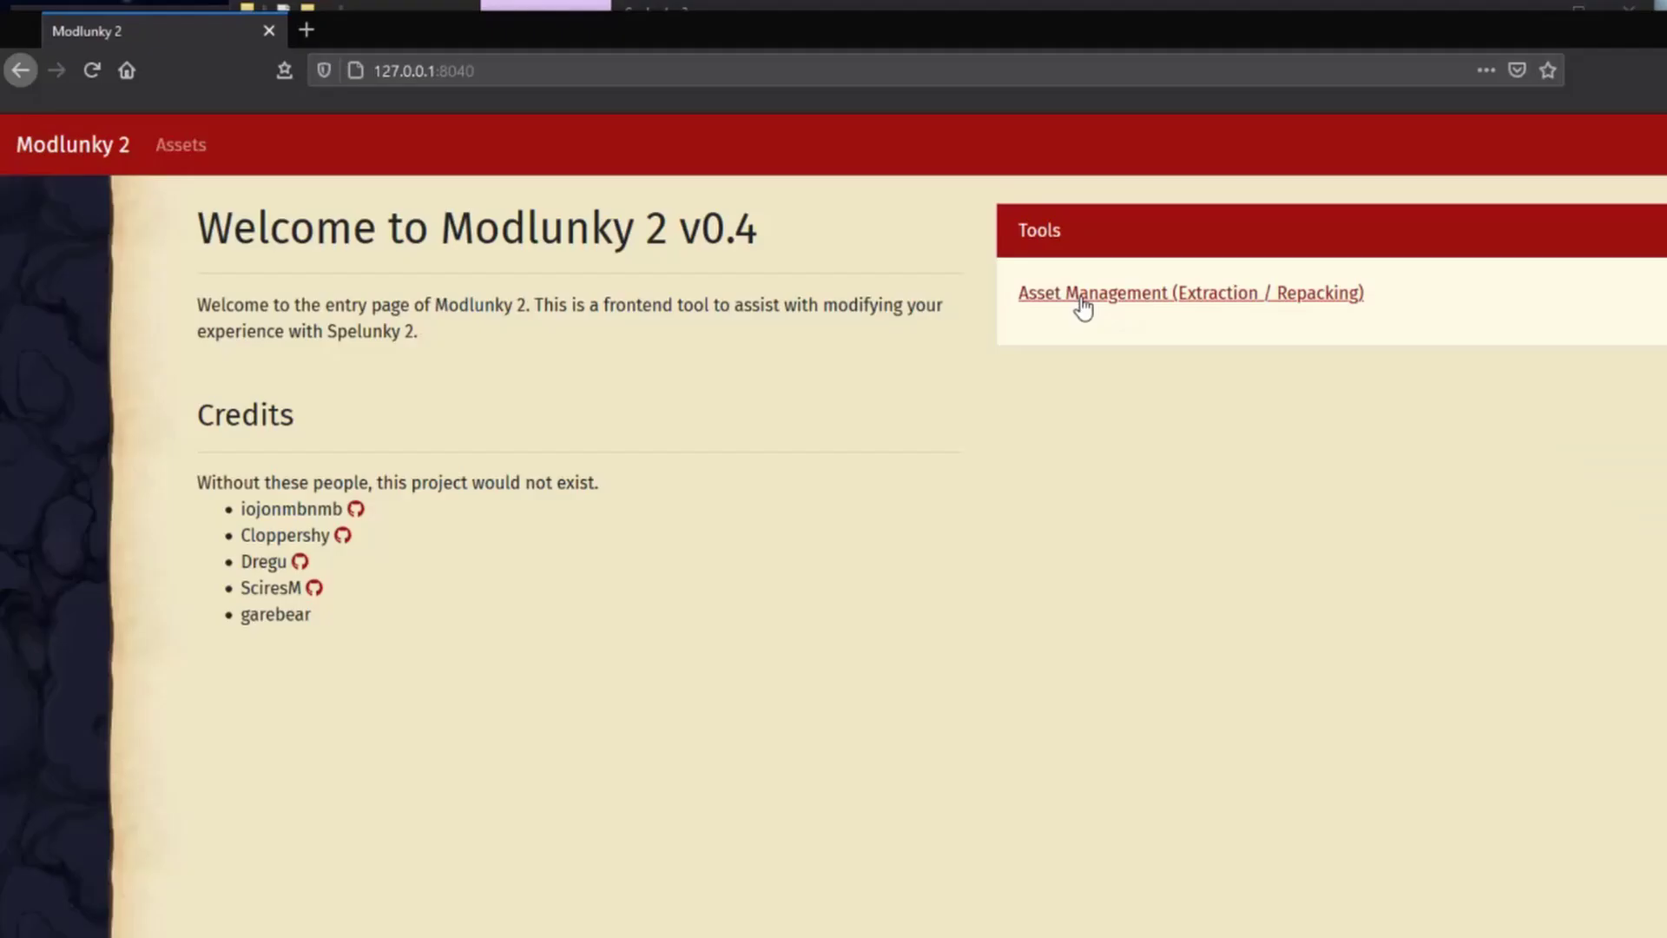
Extract all Spel2.exe assets from Asset Management, then close the console after extraction completes
{"action": "left_click", "coordinate": [1081, 296]}
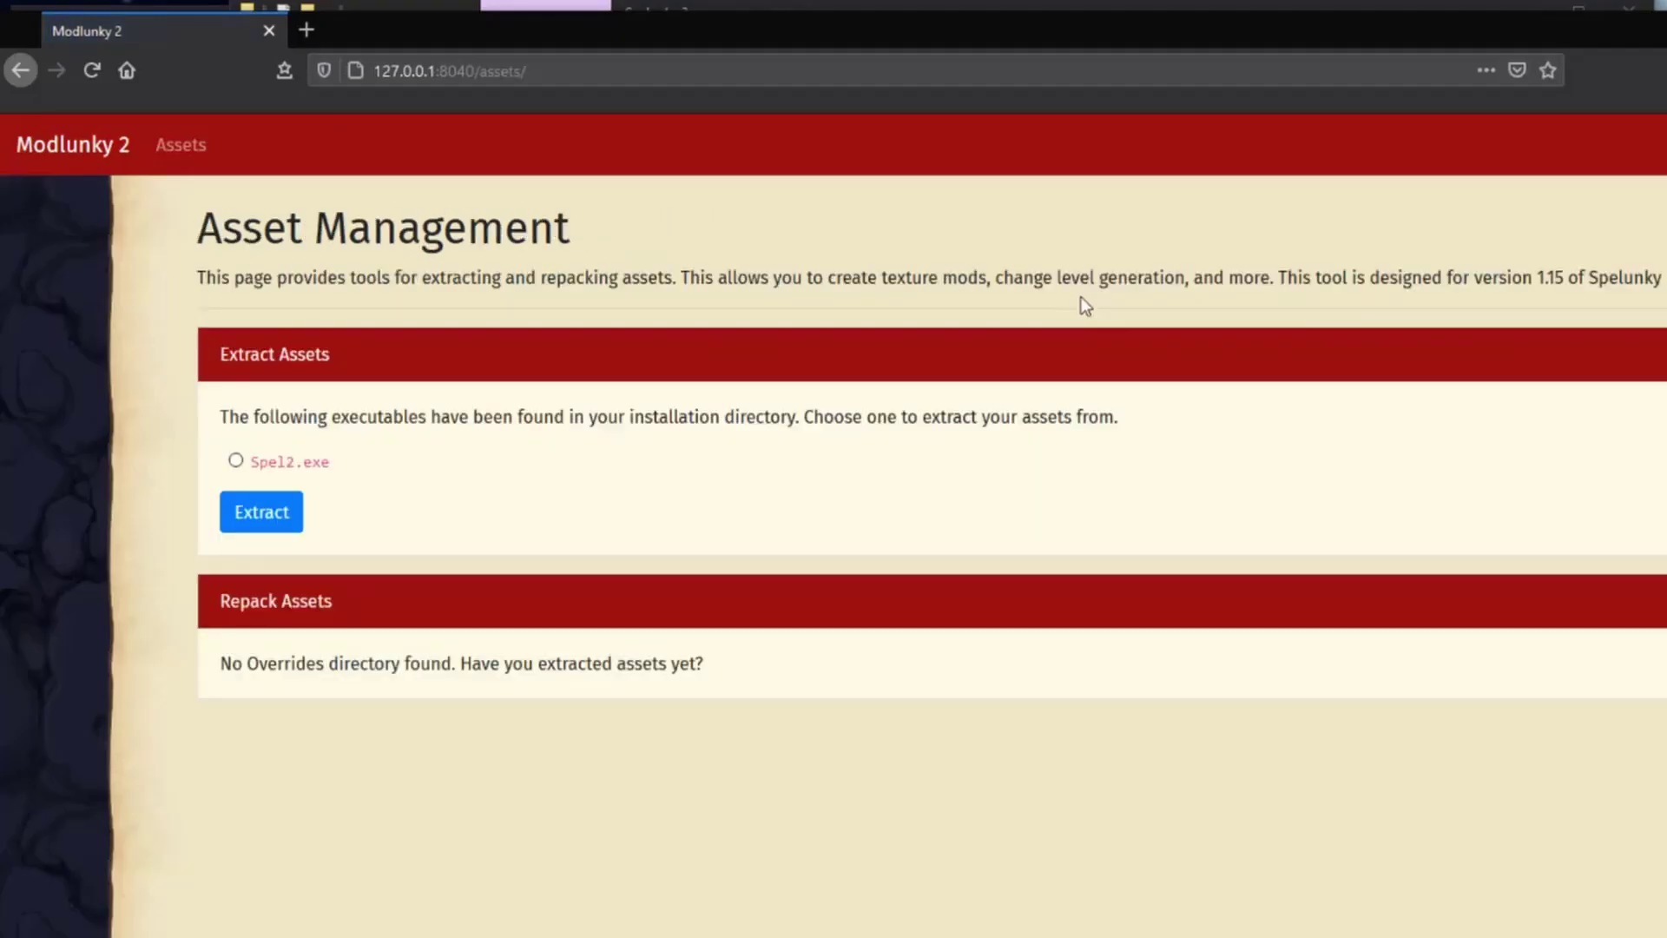
{"action": "left_click", "coordinate": [236, 462]}
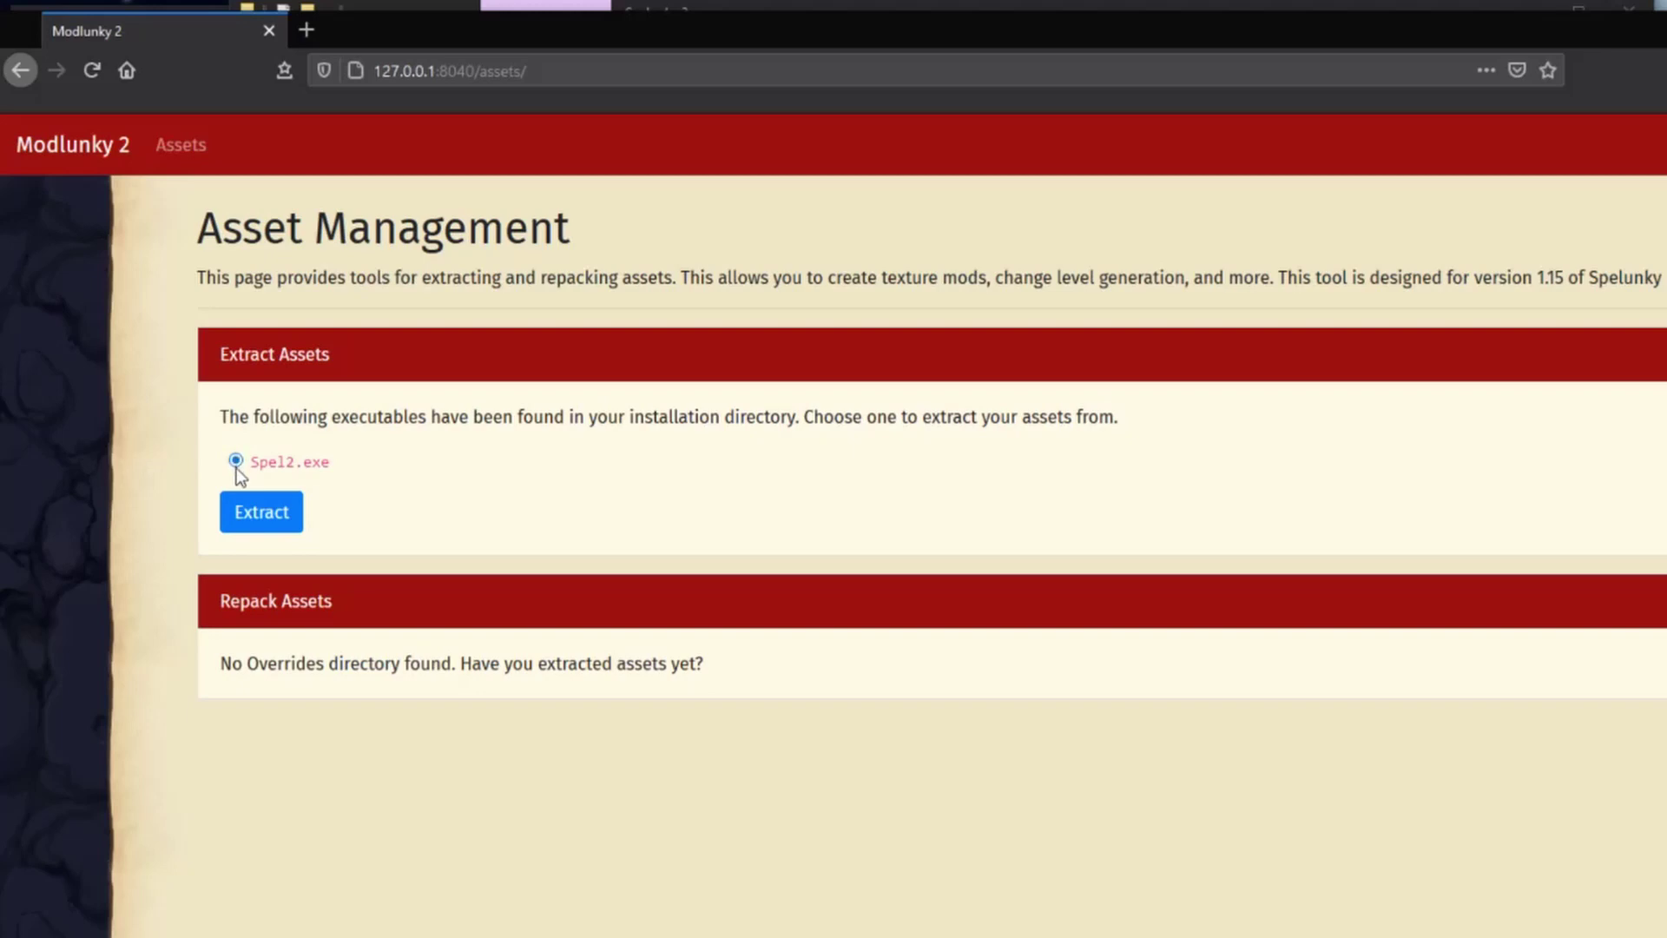
{"action": "left_click", "coordinate": [251, 514]}
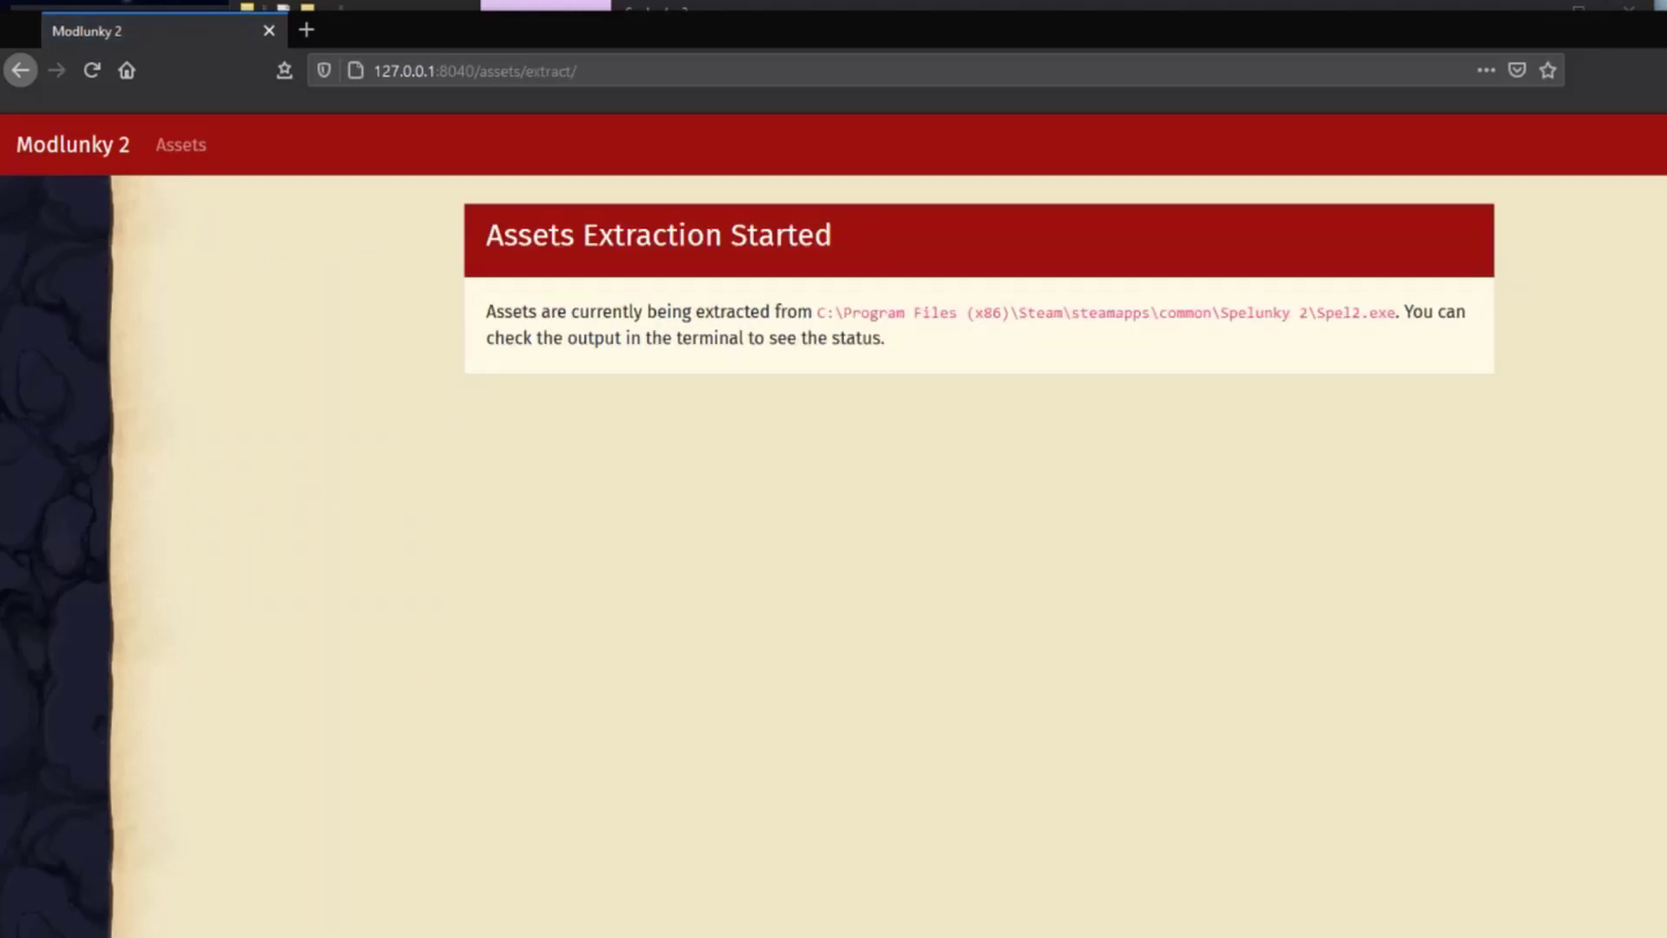
{"action": "key", "text": "alt+Tab"}
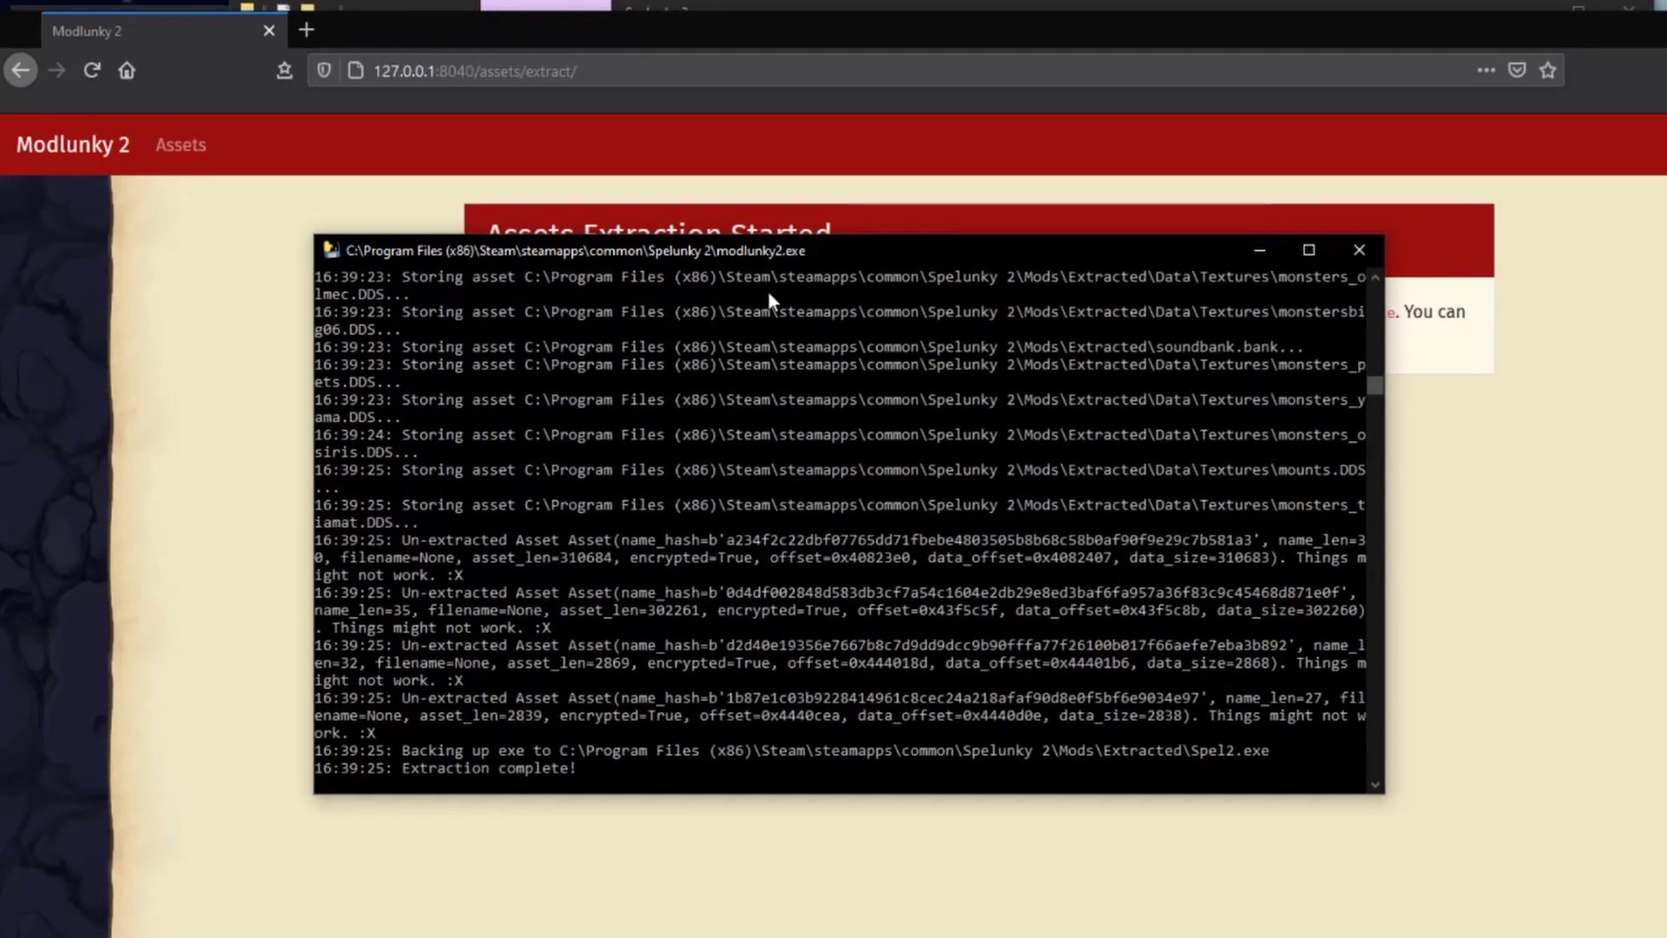
{"action": "left_click", "coordinate": [1359, 250]}
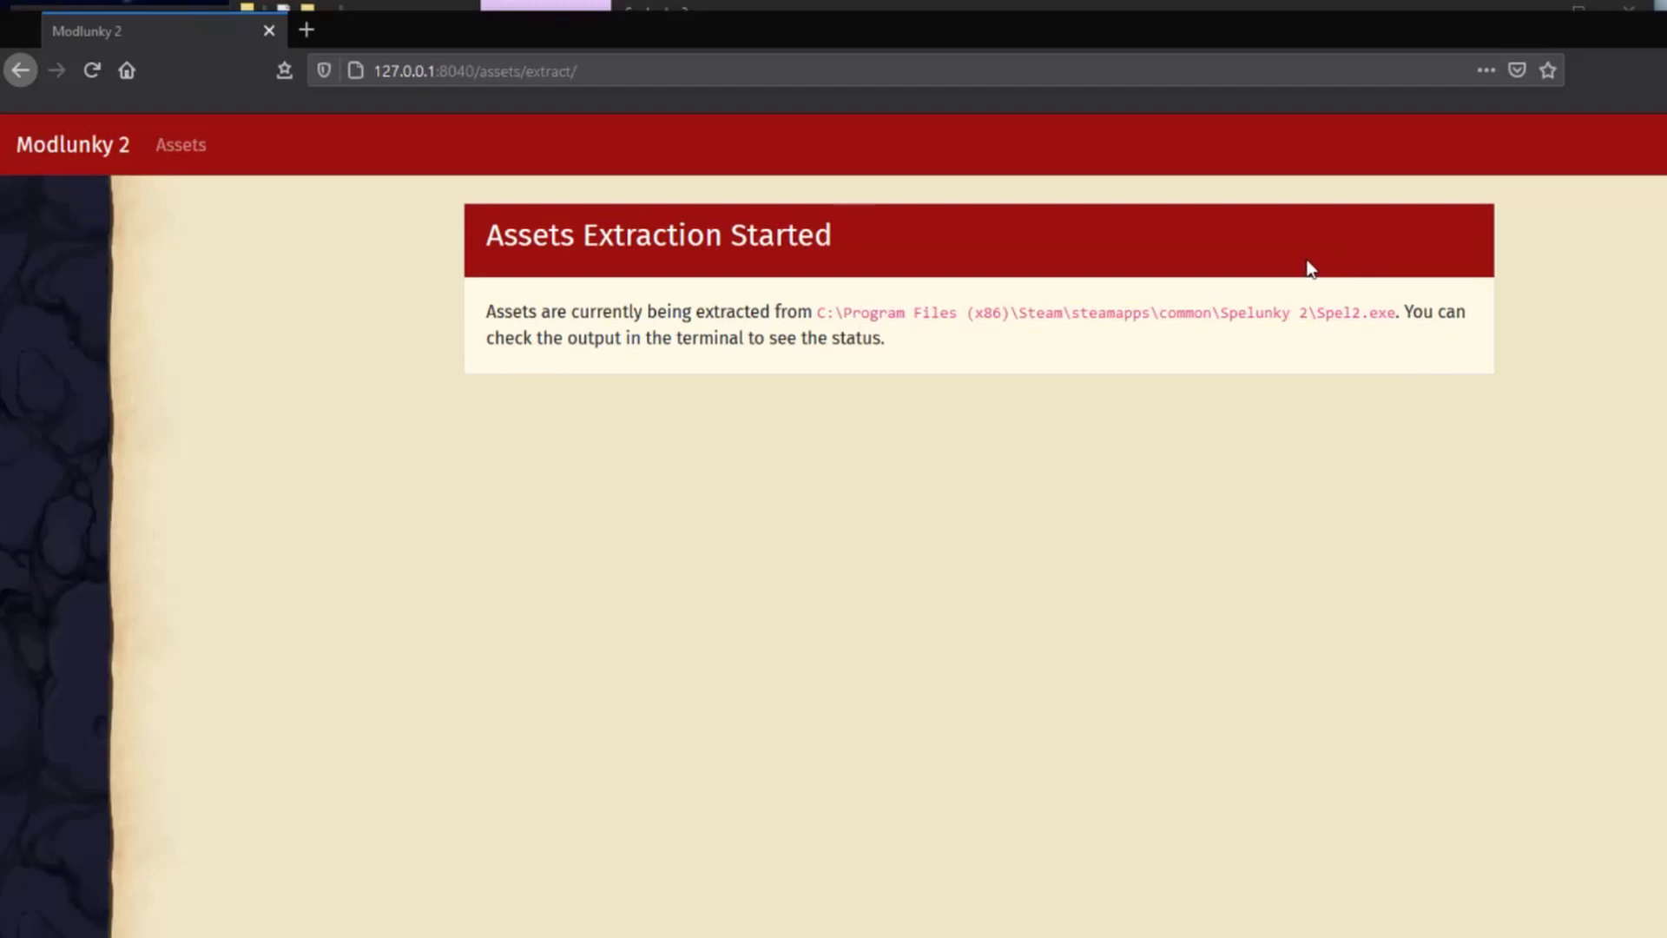
Visit spelunky.fyi in a new tab and open Eggplant Child from the Mods list
{"action": "left_click", "coordinate": [307, 34]}
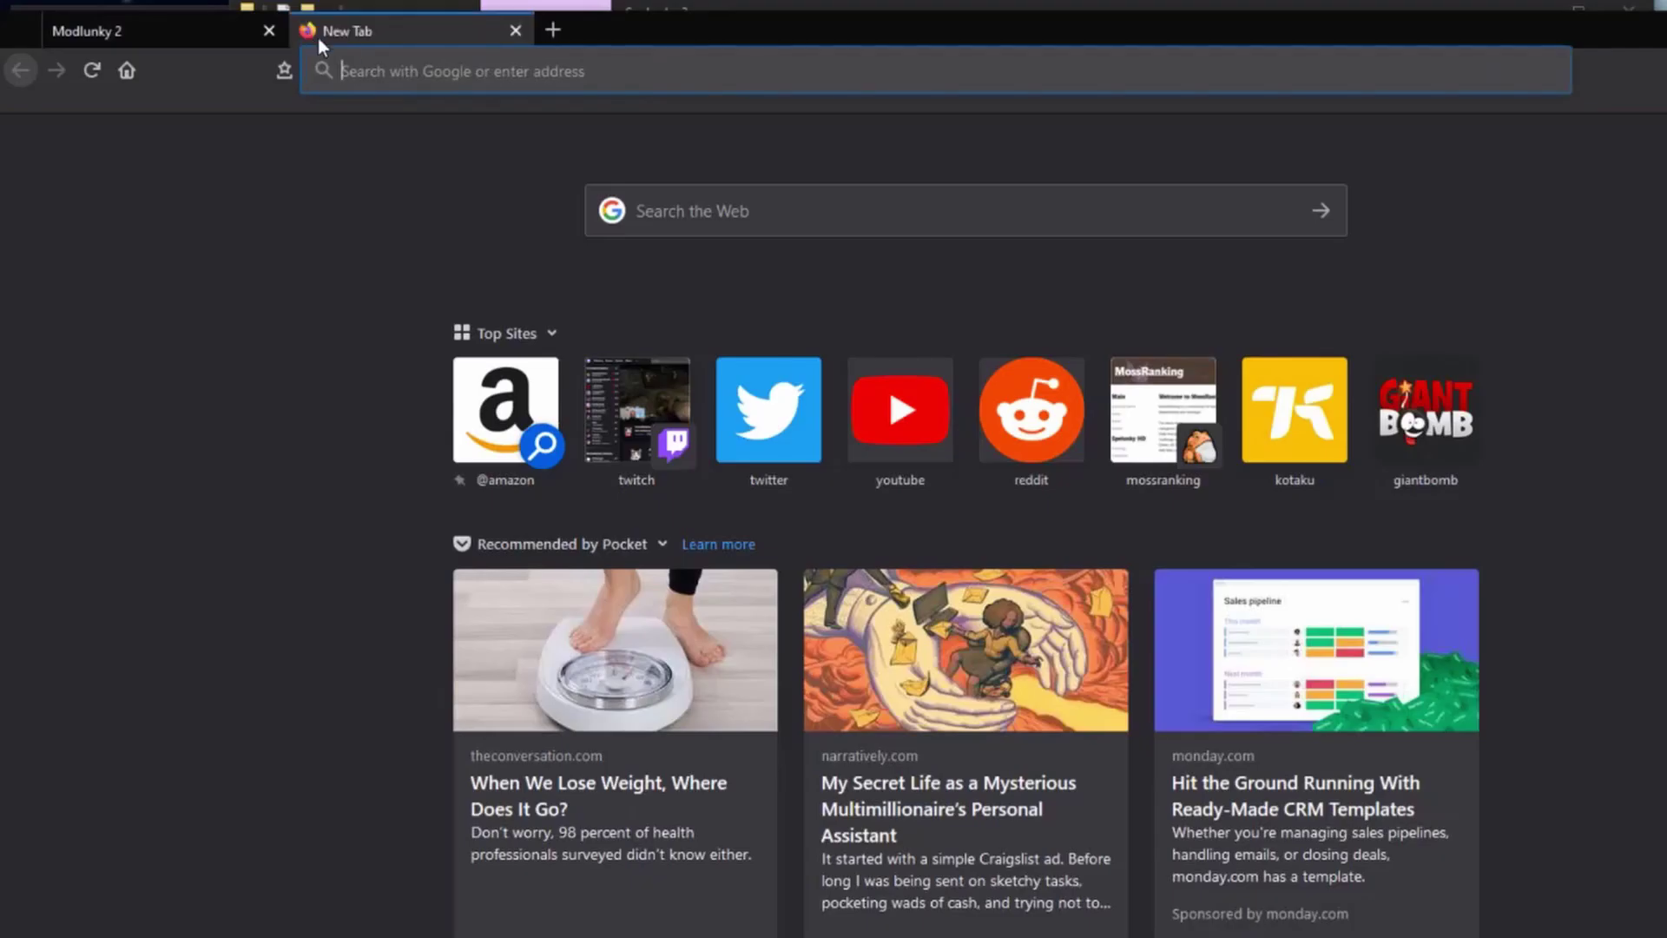
{"action": "left_click", "coordinate": [392, 70]}
{"action": "type", "text": "spelunky.fyi"}
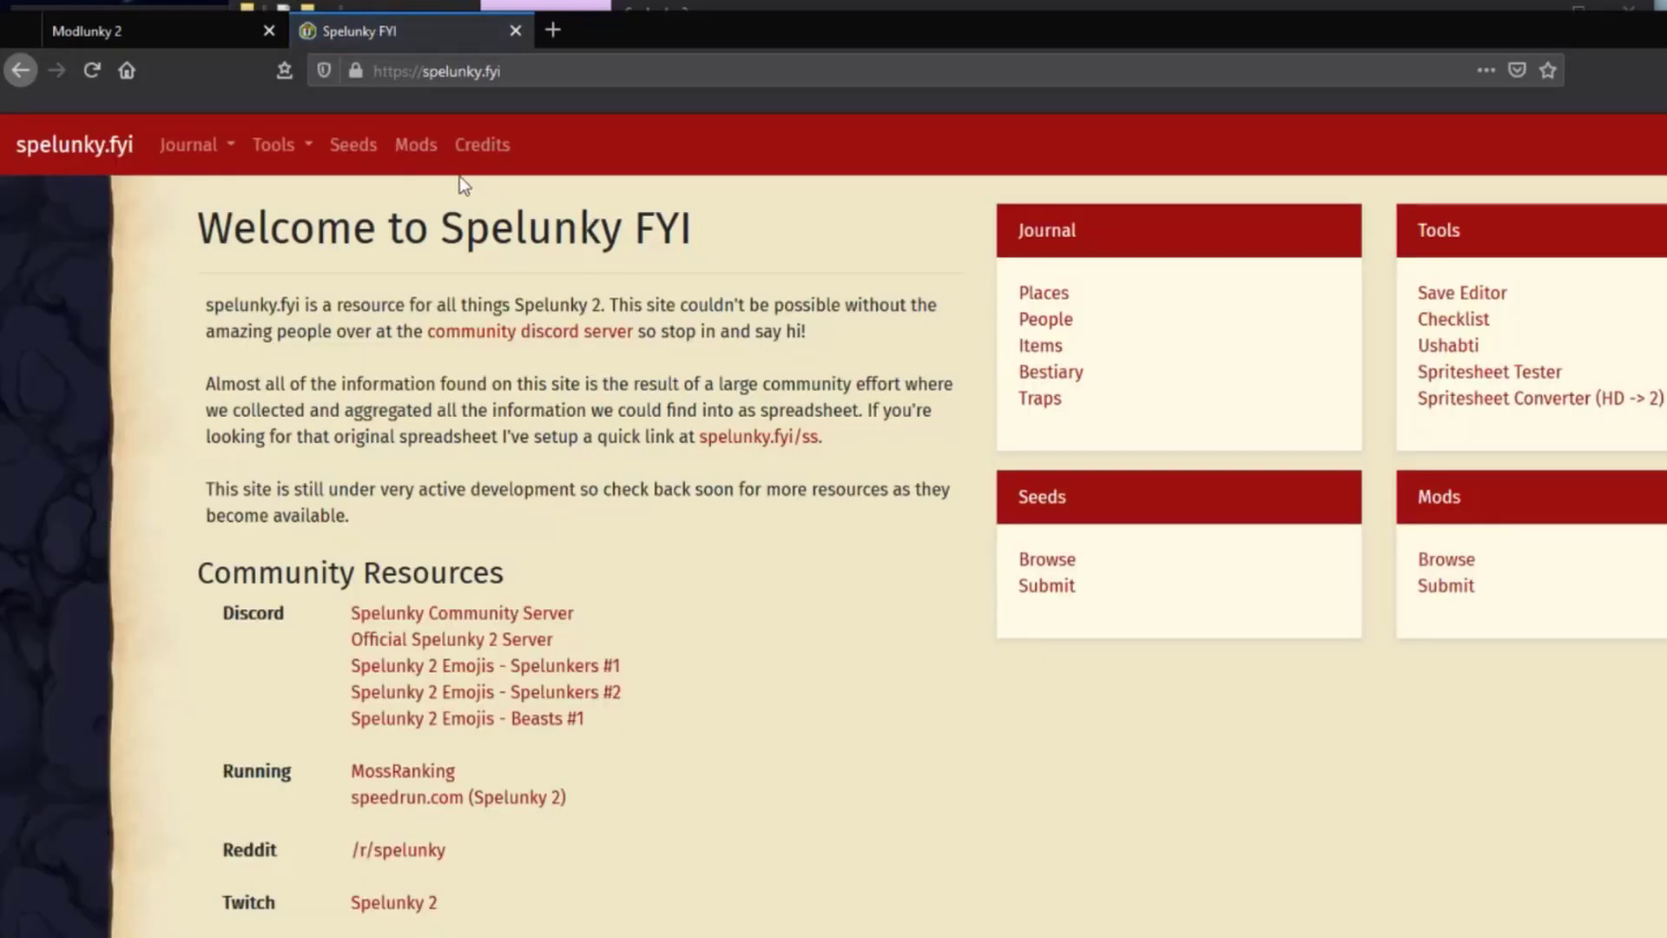
{"action": "left_click", "coordinate": [416, 161]}
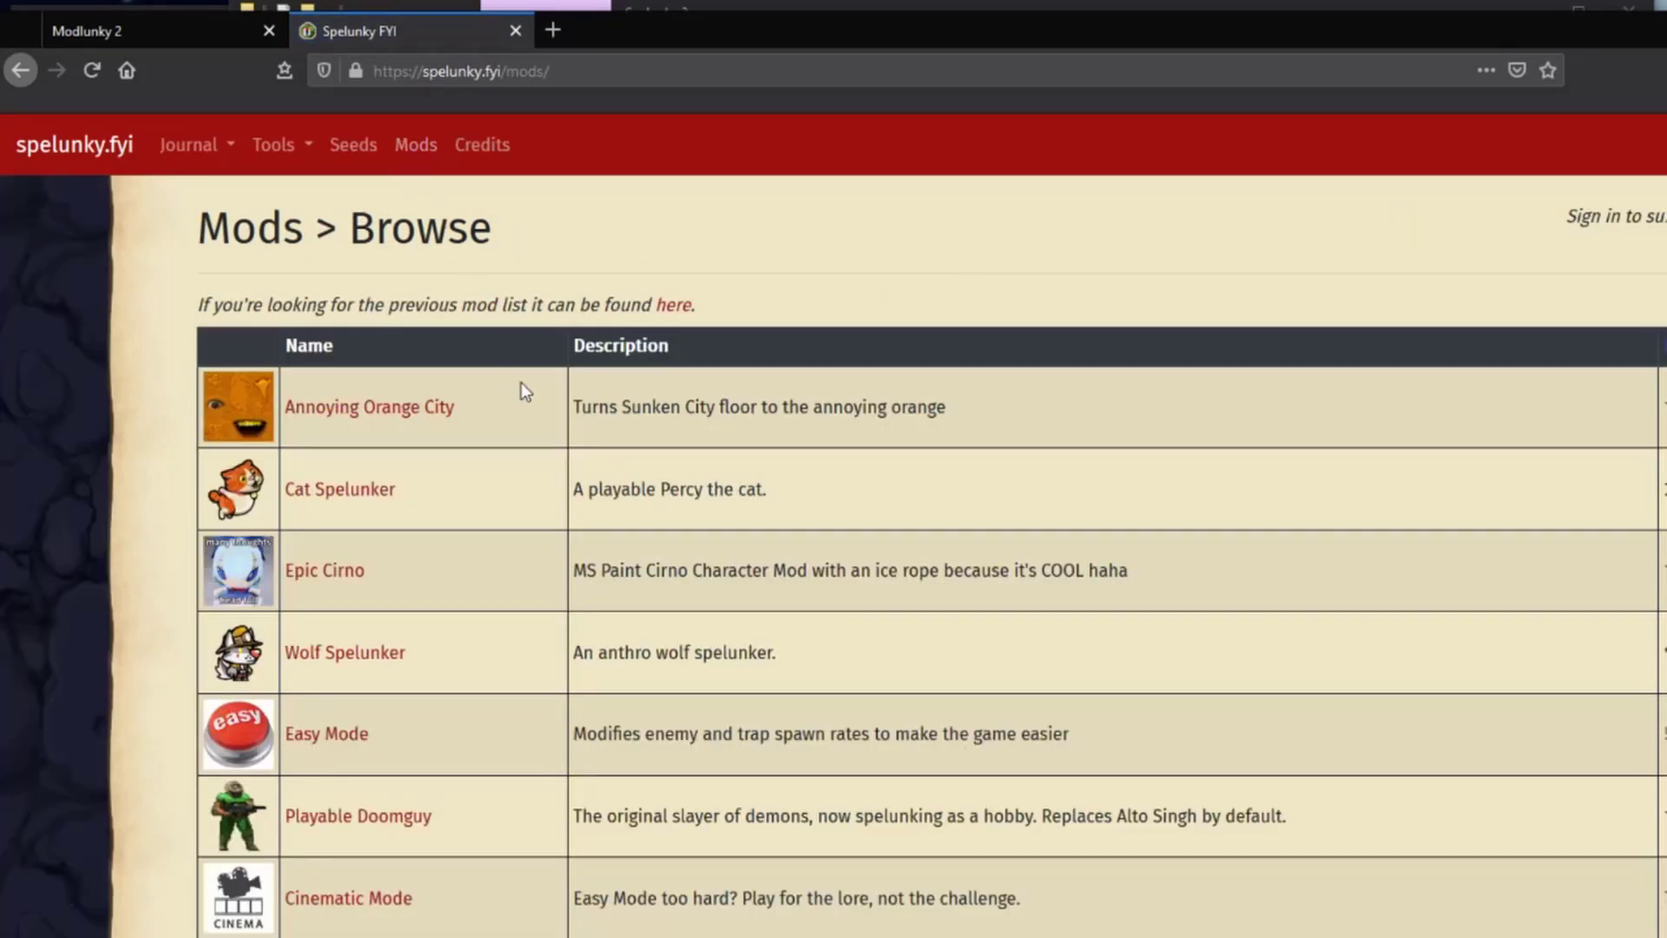
{"action": "scroll", "coordinate": [535, 679], "scroll_direction": "down", "scroll_amount": 10}
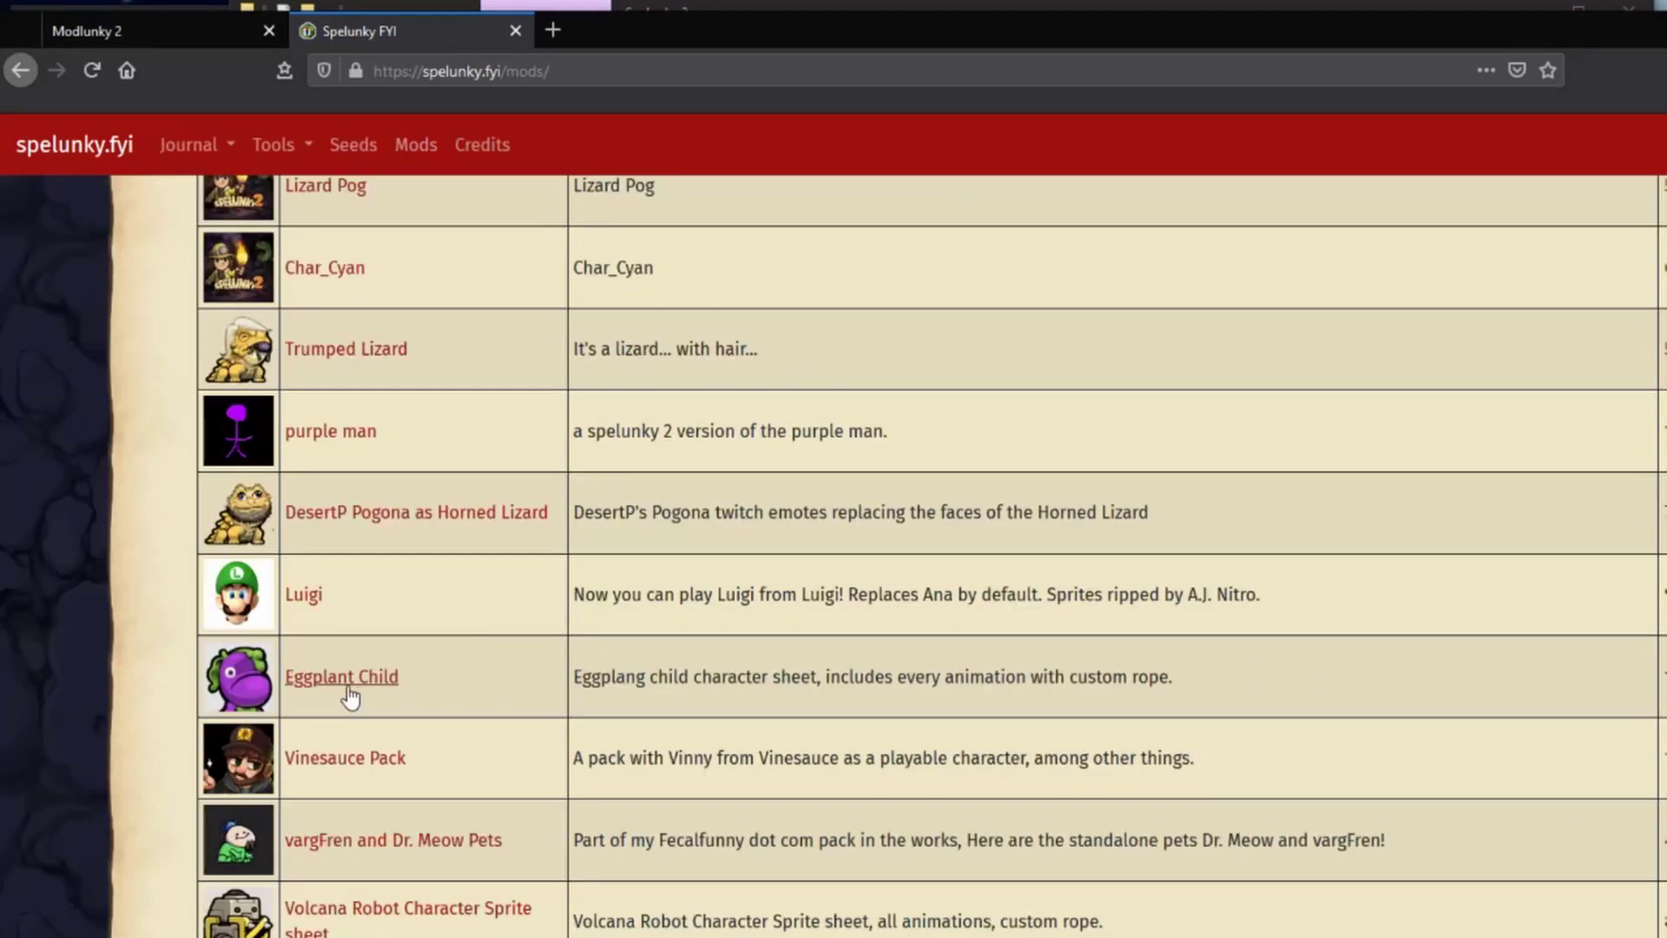
{"action": "left_click", "coordinate": [379, 693]}
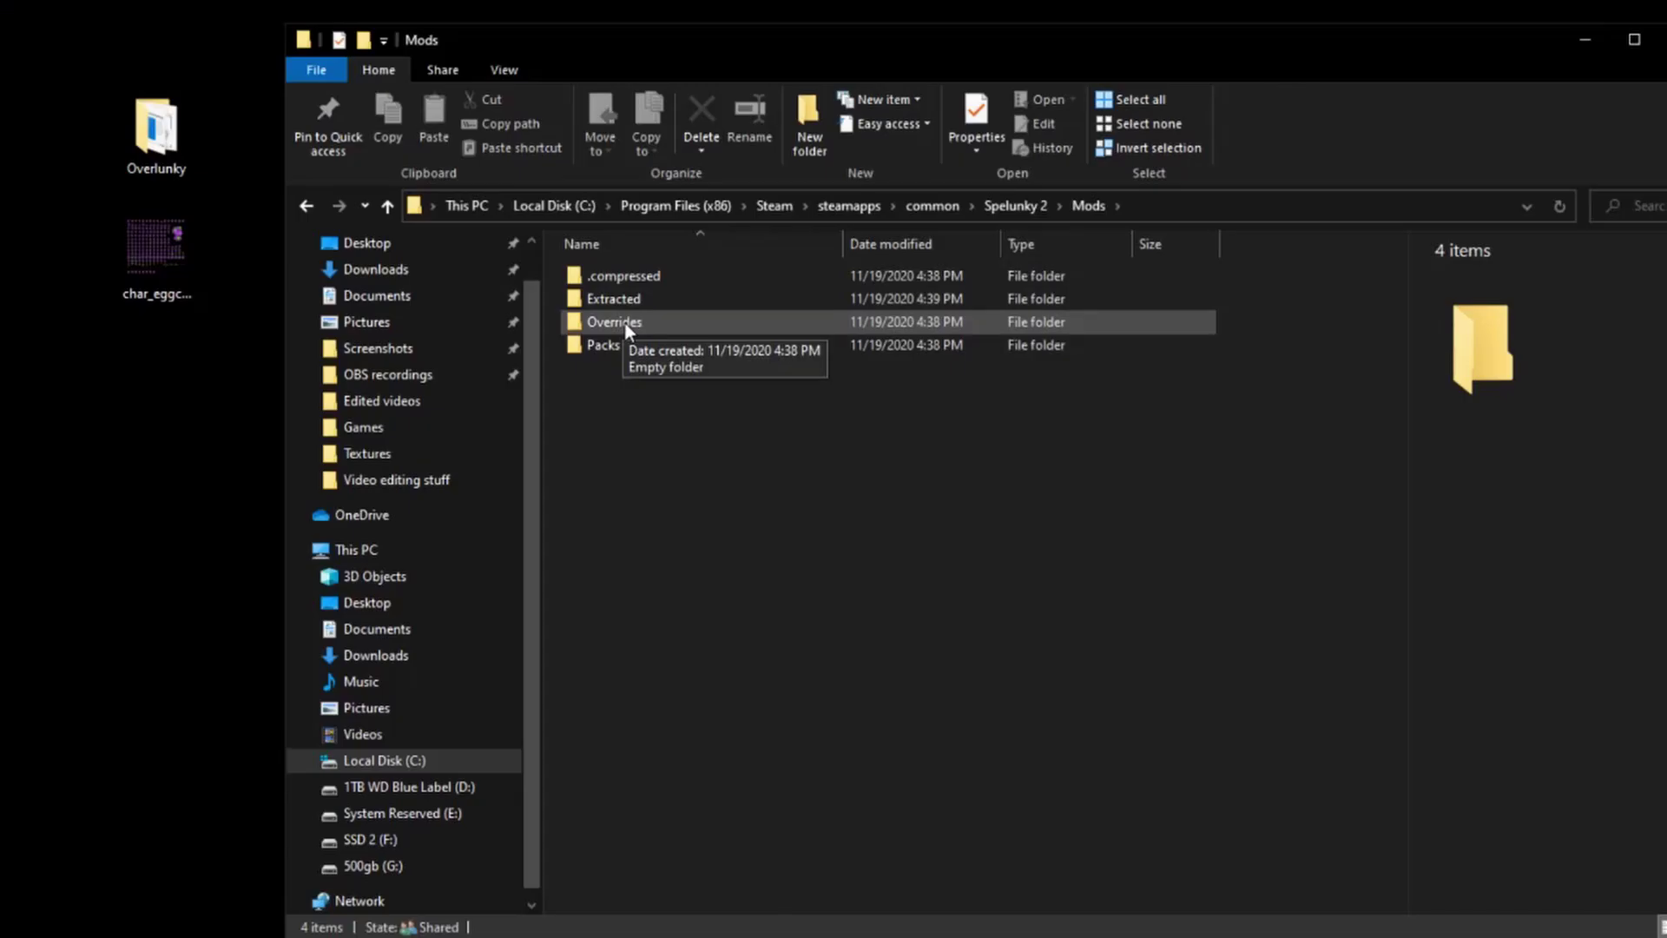
Move char_eggchild.png from the desktop into Mods\Overrides and rename it char_black.png
{"action": "double_click", "coordinate": [625, 323]}
{"action": "left_click_drag", "start_coordinate": [138, 266], "coordinate": [756, 356]}
{"action": "right_click", "coordinate": [644, 279]}
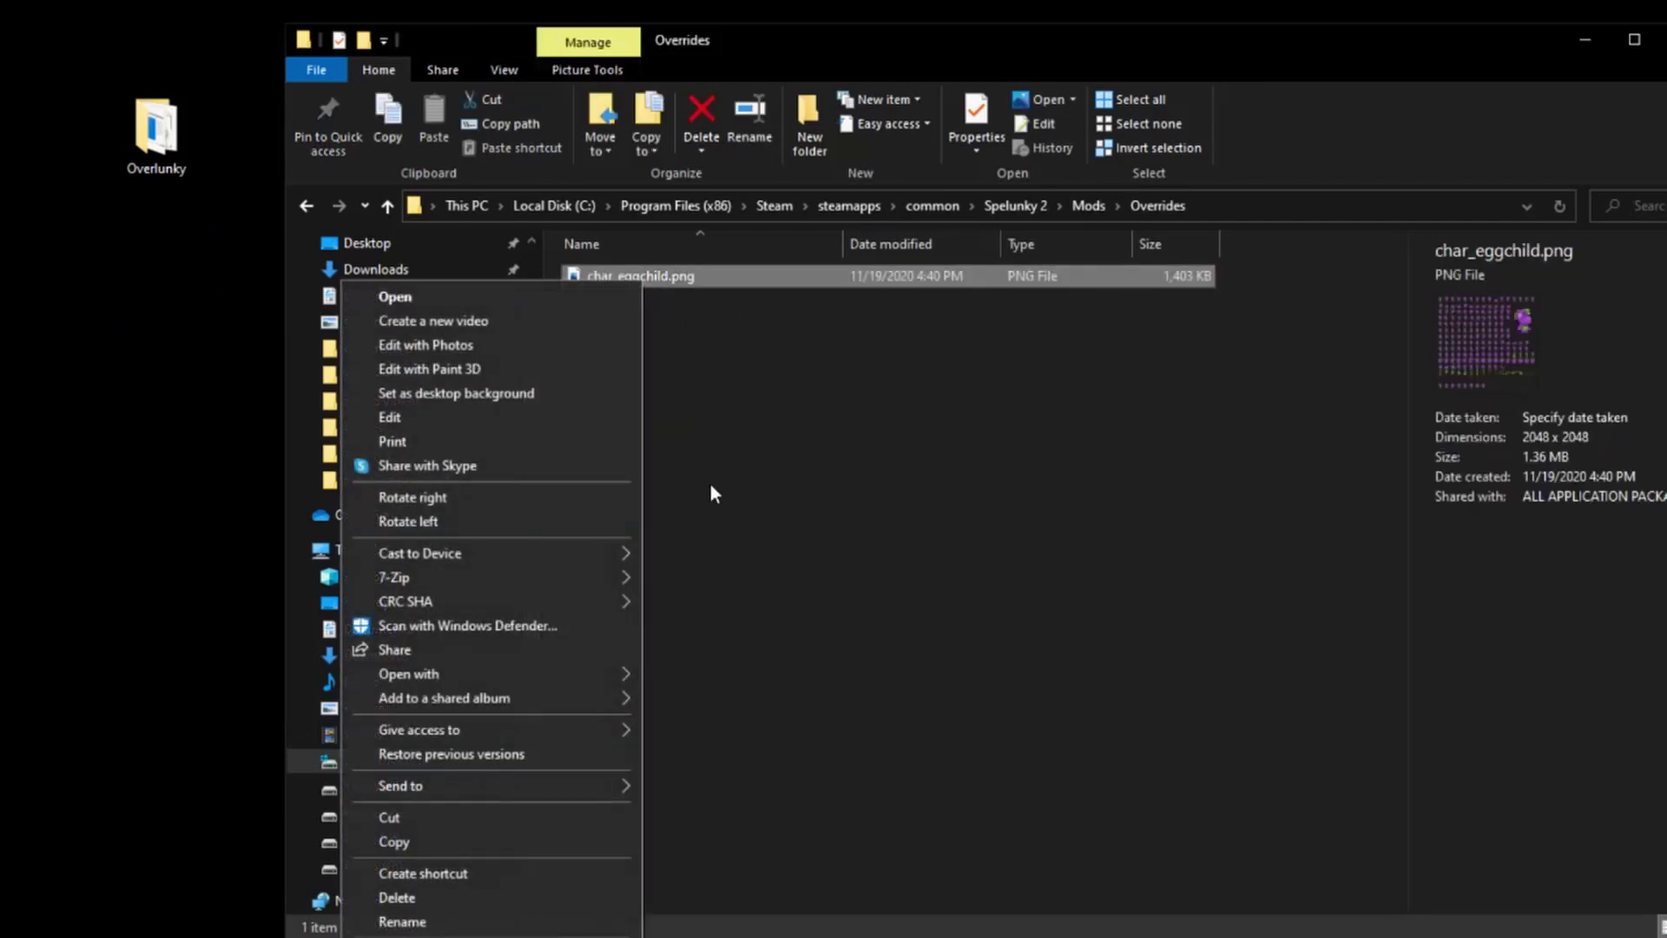
{"action": "left_click", "coordinate": [402, 921]}
{"action": "type", "text": "char_black"}
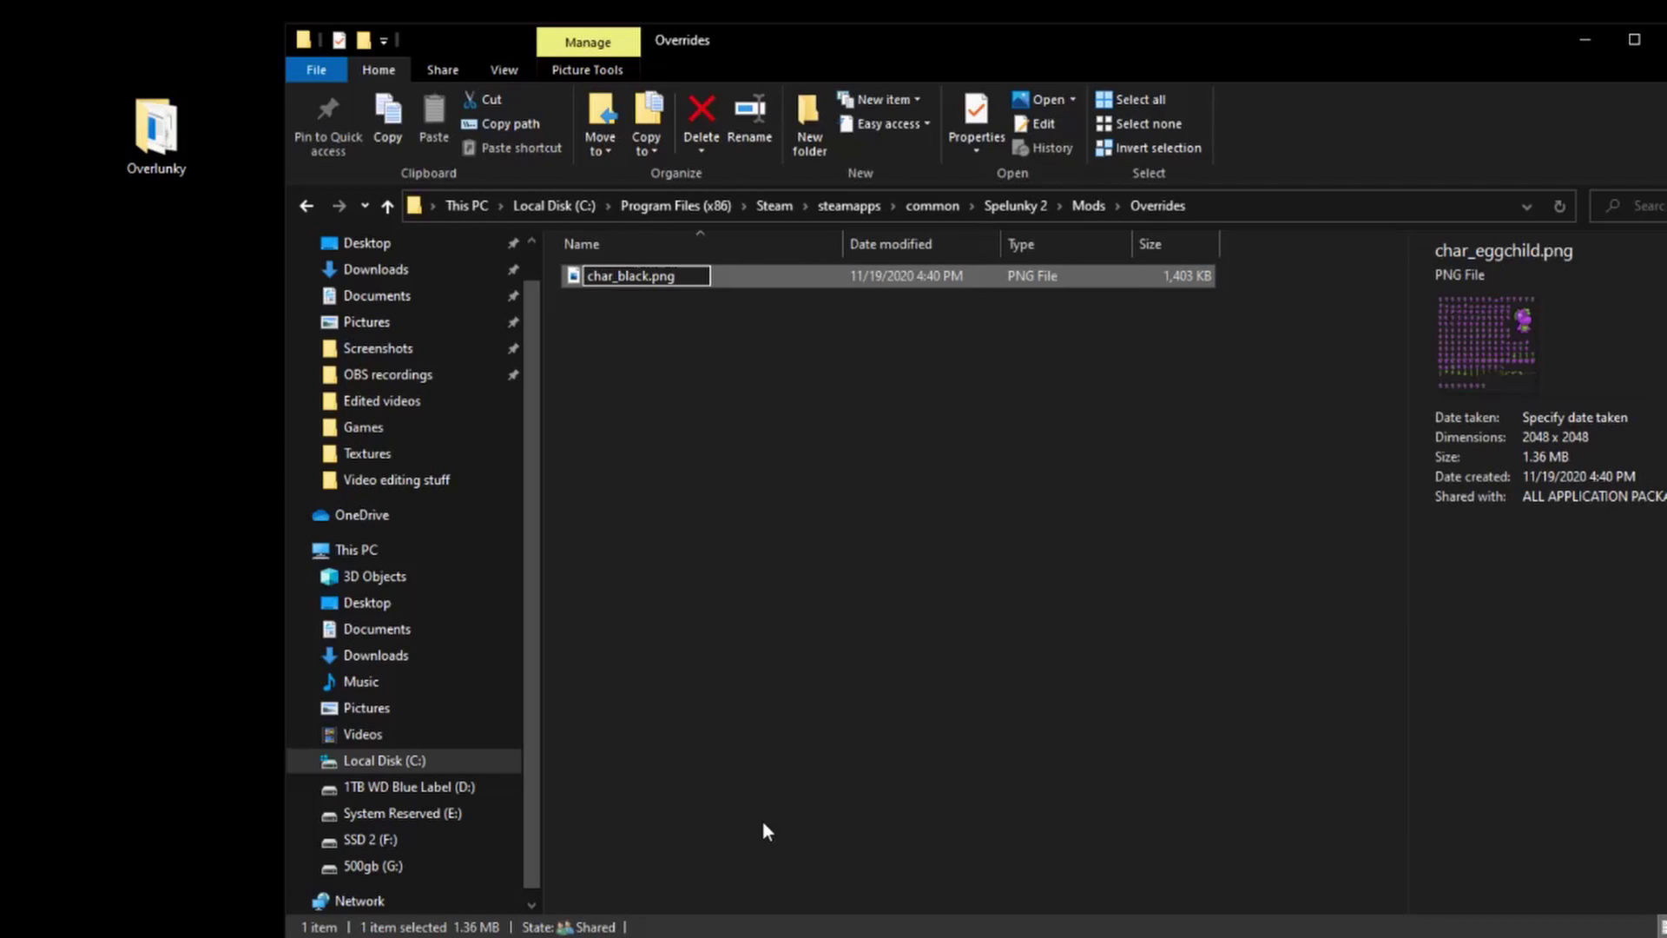
{"action": "key", "text": "Return"}
{"action": "left_click", "coordinate": [763, 480]}
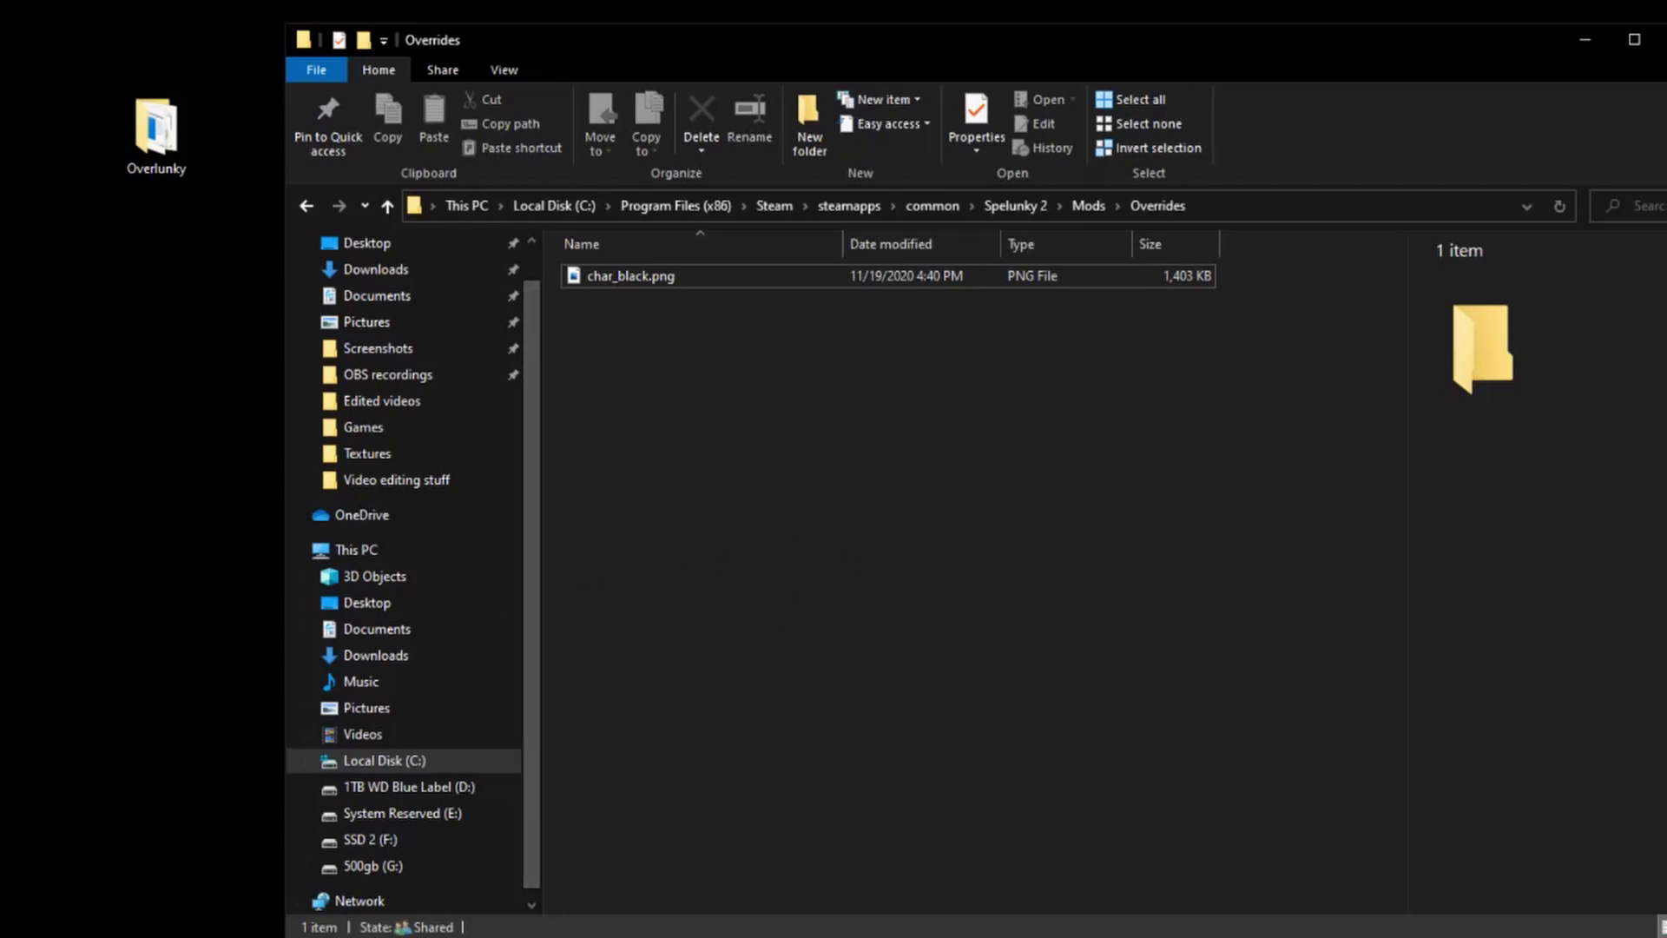
{"action": "left_click", "coordinate": [308, 206]}
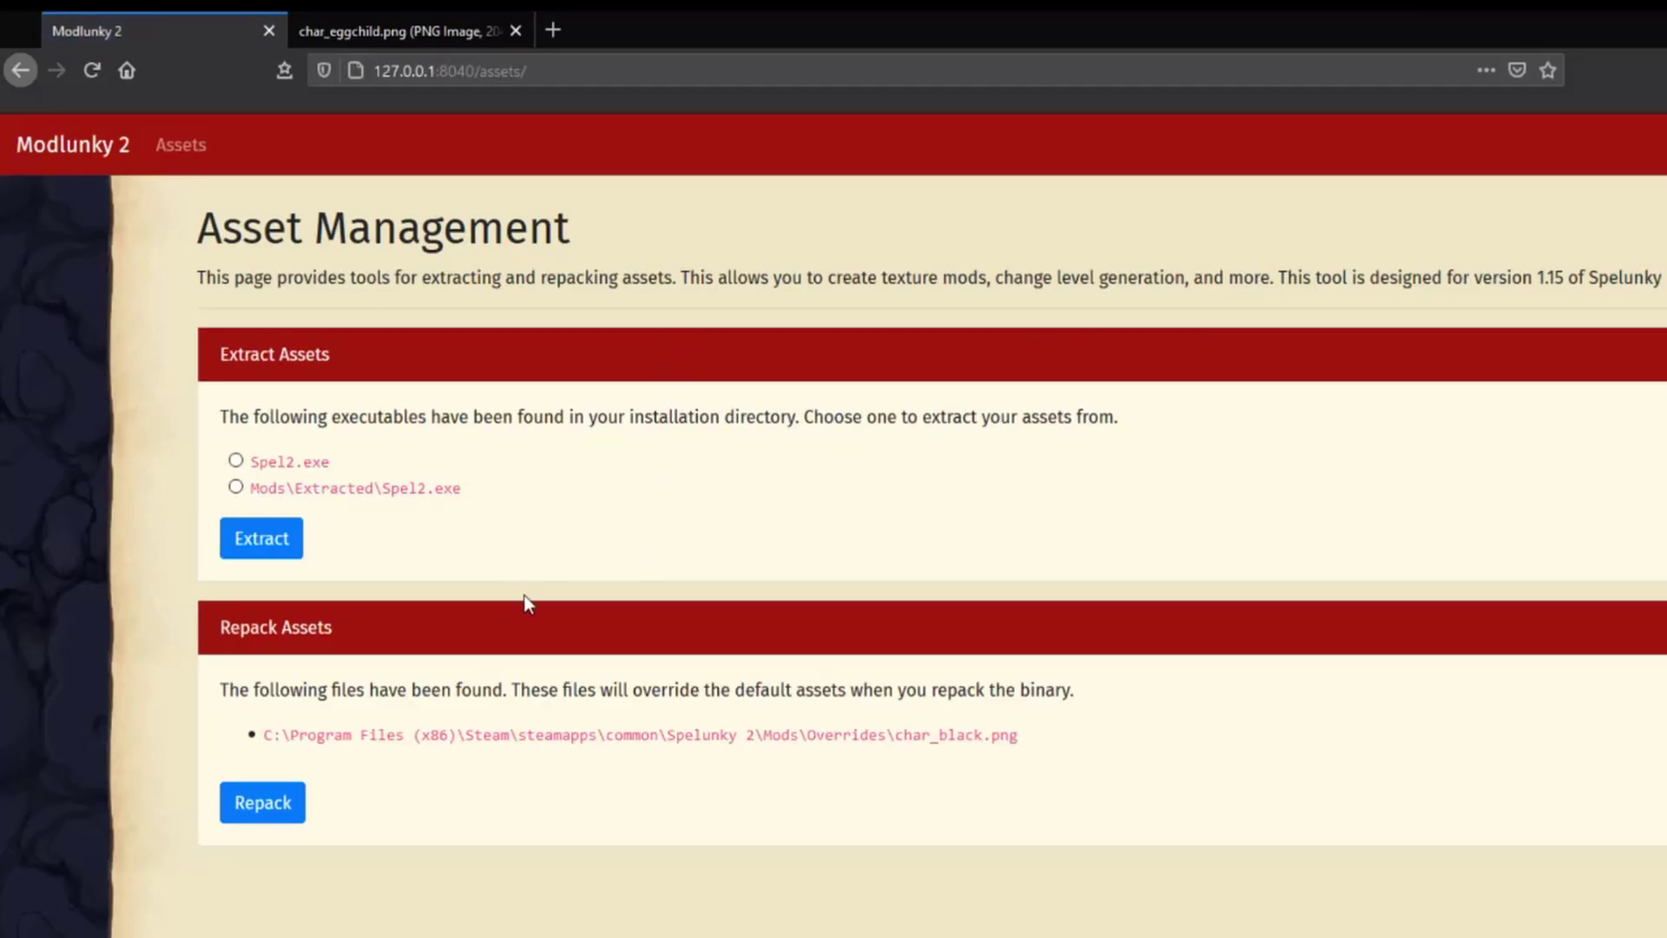
Repack Spel2.exe with the char_black.png override from Modlunky's Repack Assets panel
{"action": "left_click", "coordinate": [254, 816]}
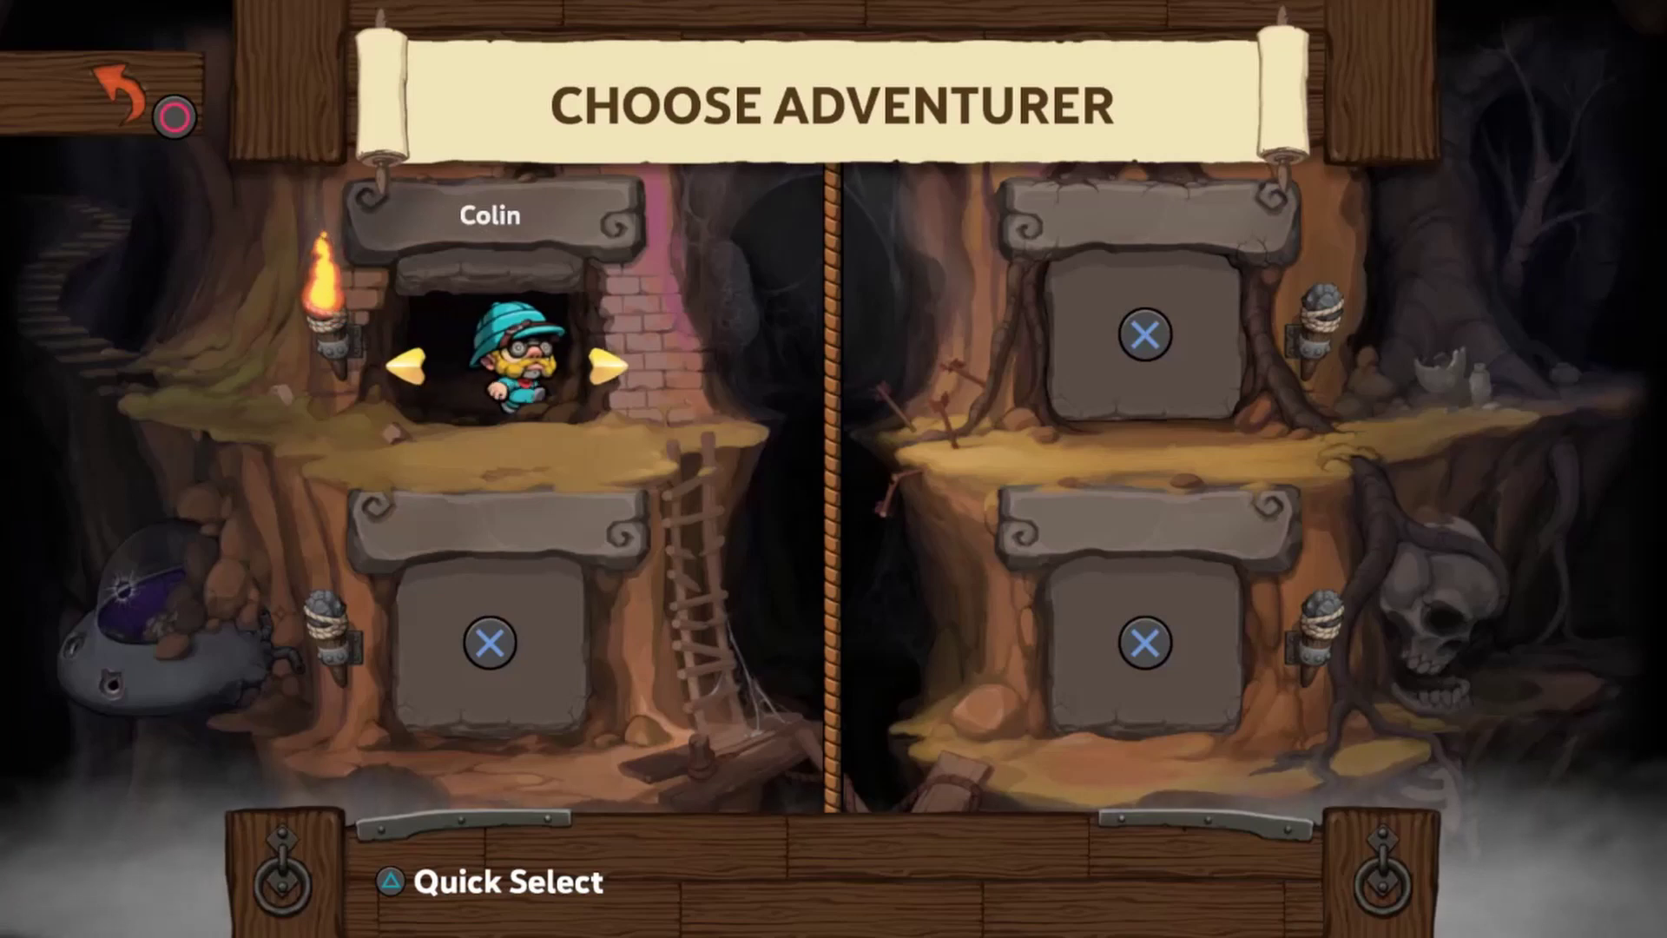
Pick Roffy as the adventurer and start the game
{"action": "key", "text": "Right"}
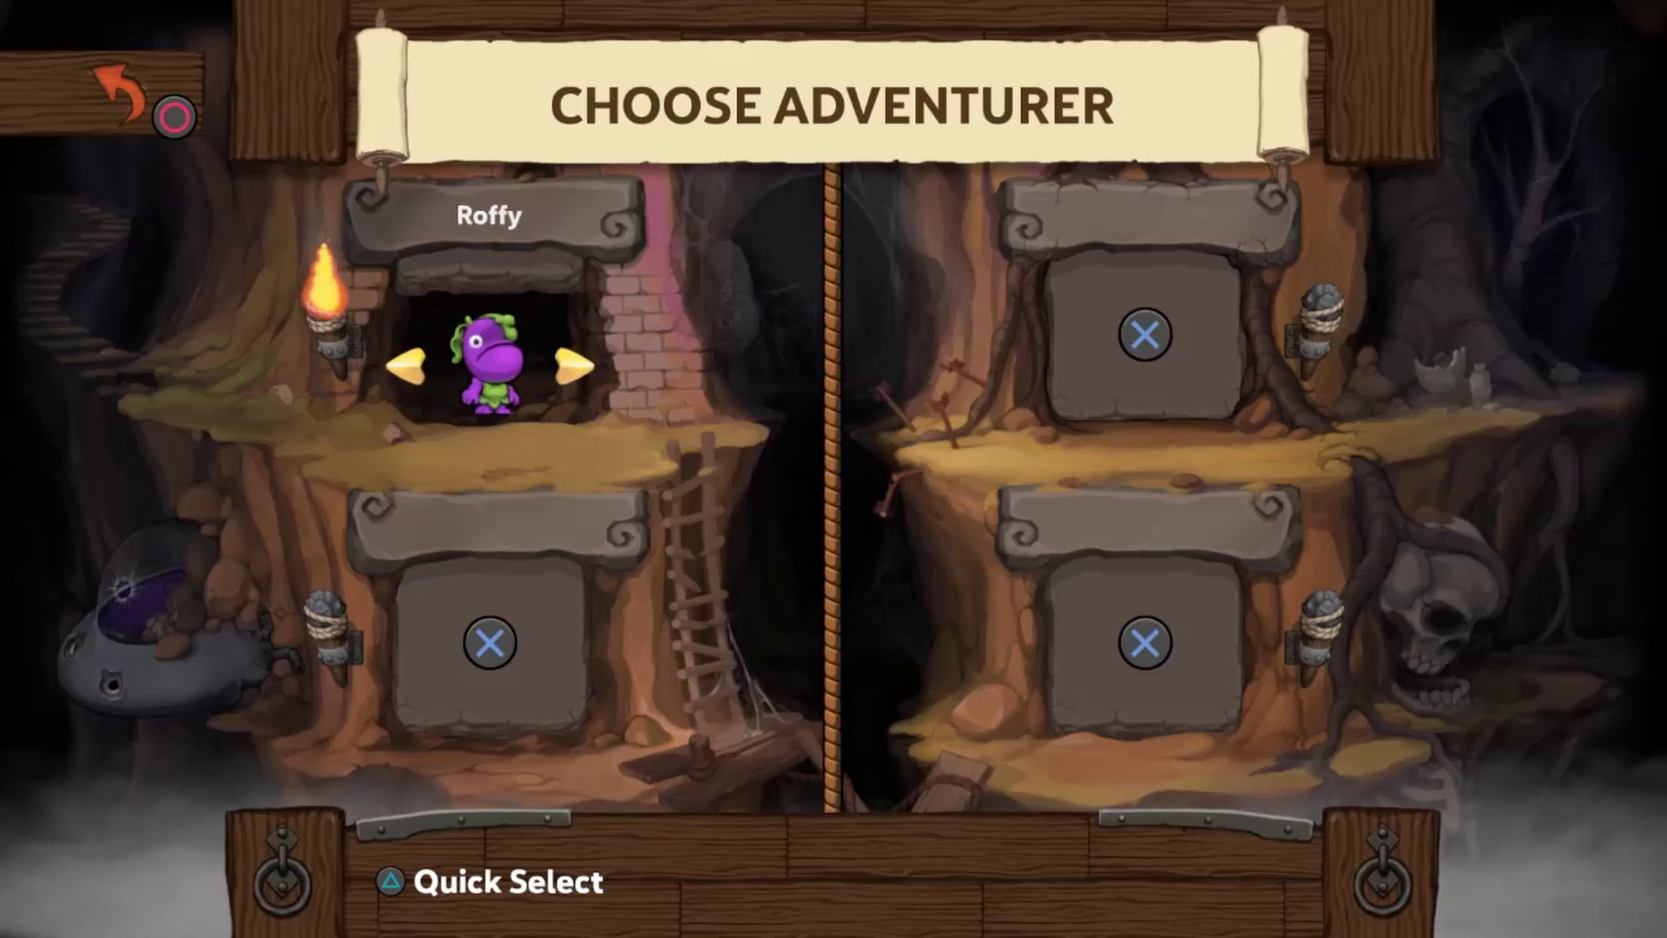
{"action": "key", "text": "Return"}
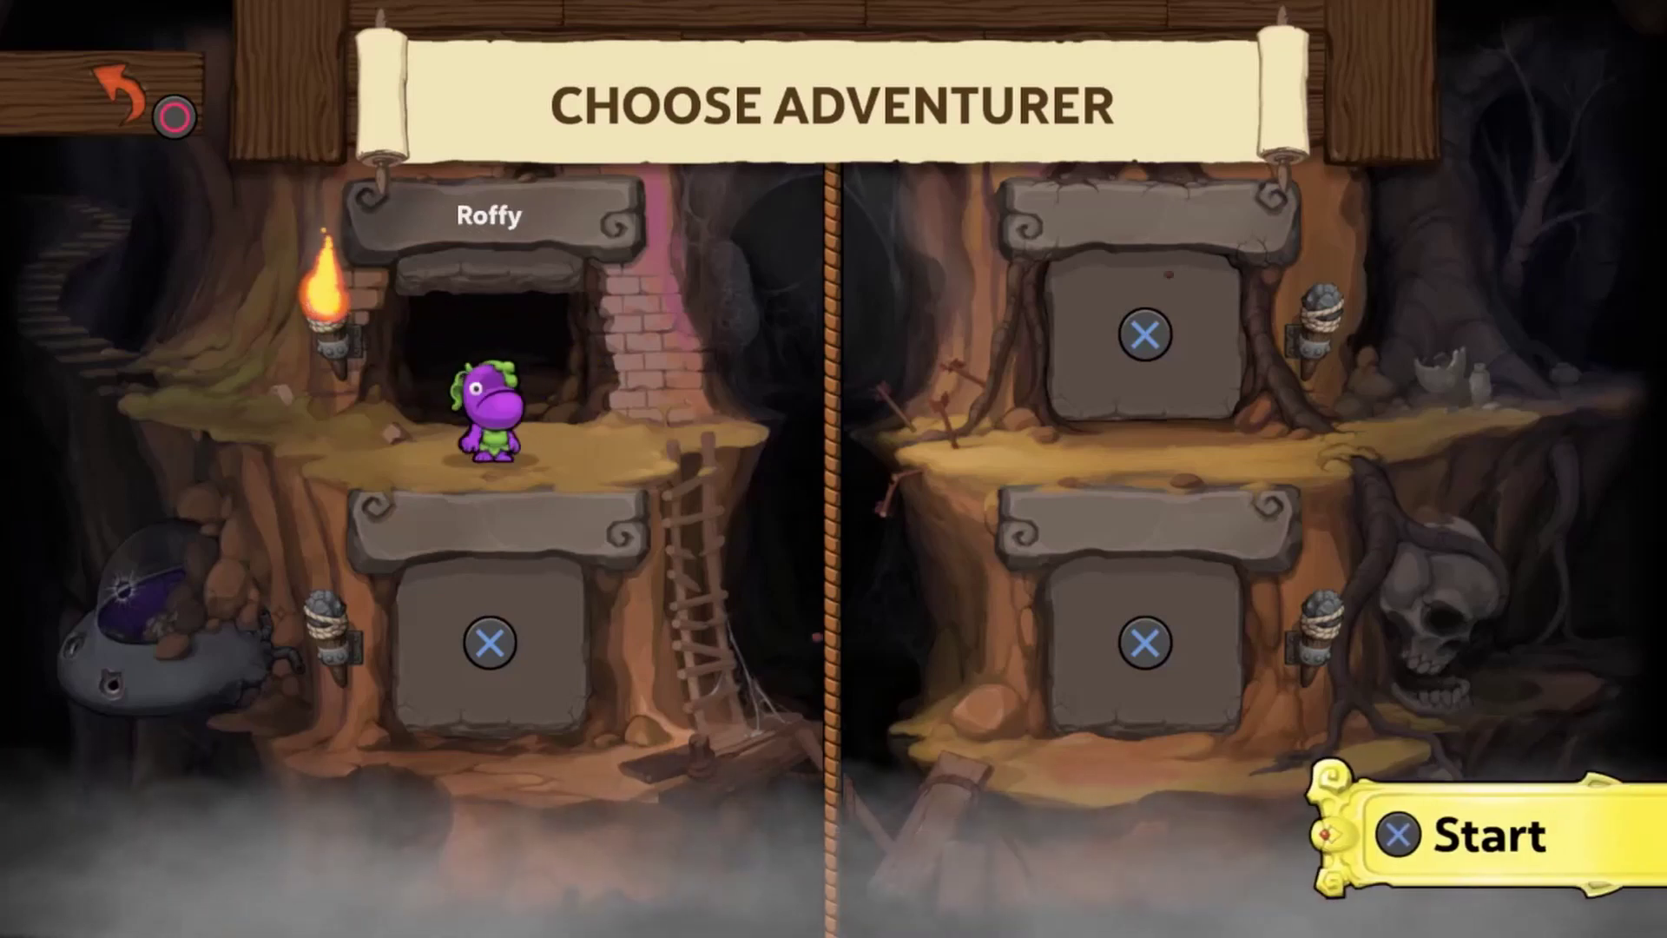
{"action": "key", "text": "Return"}
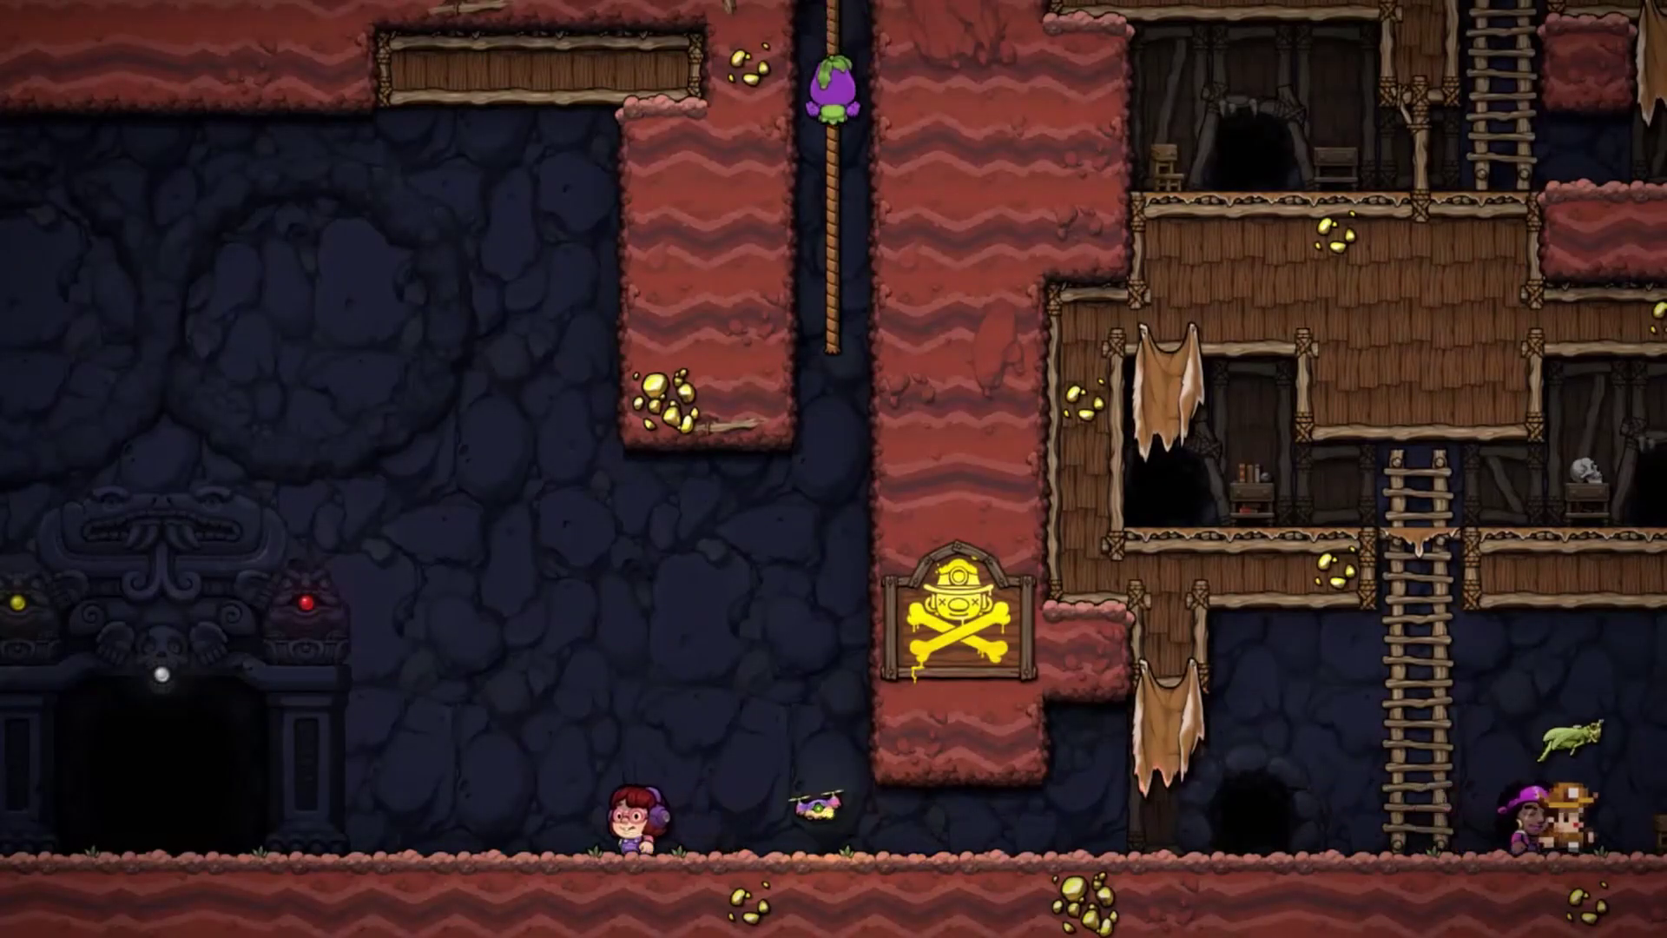
Run and jump through the base camp, hop on the other explorer, and enter the door
{"action": "key", "text": "Left"}
{"action": "key", "text": "z"}
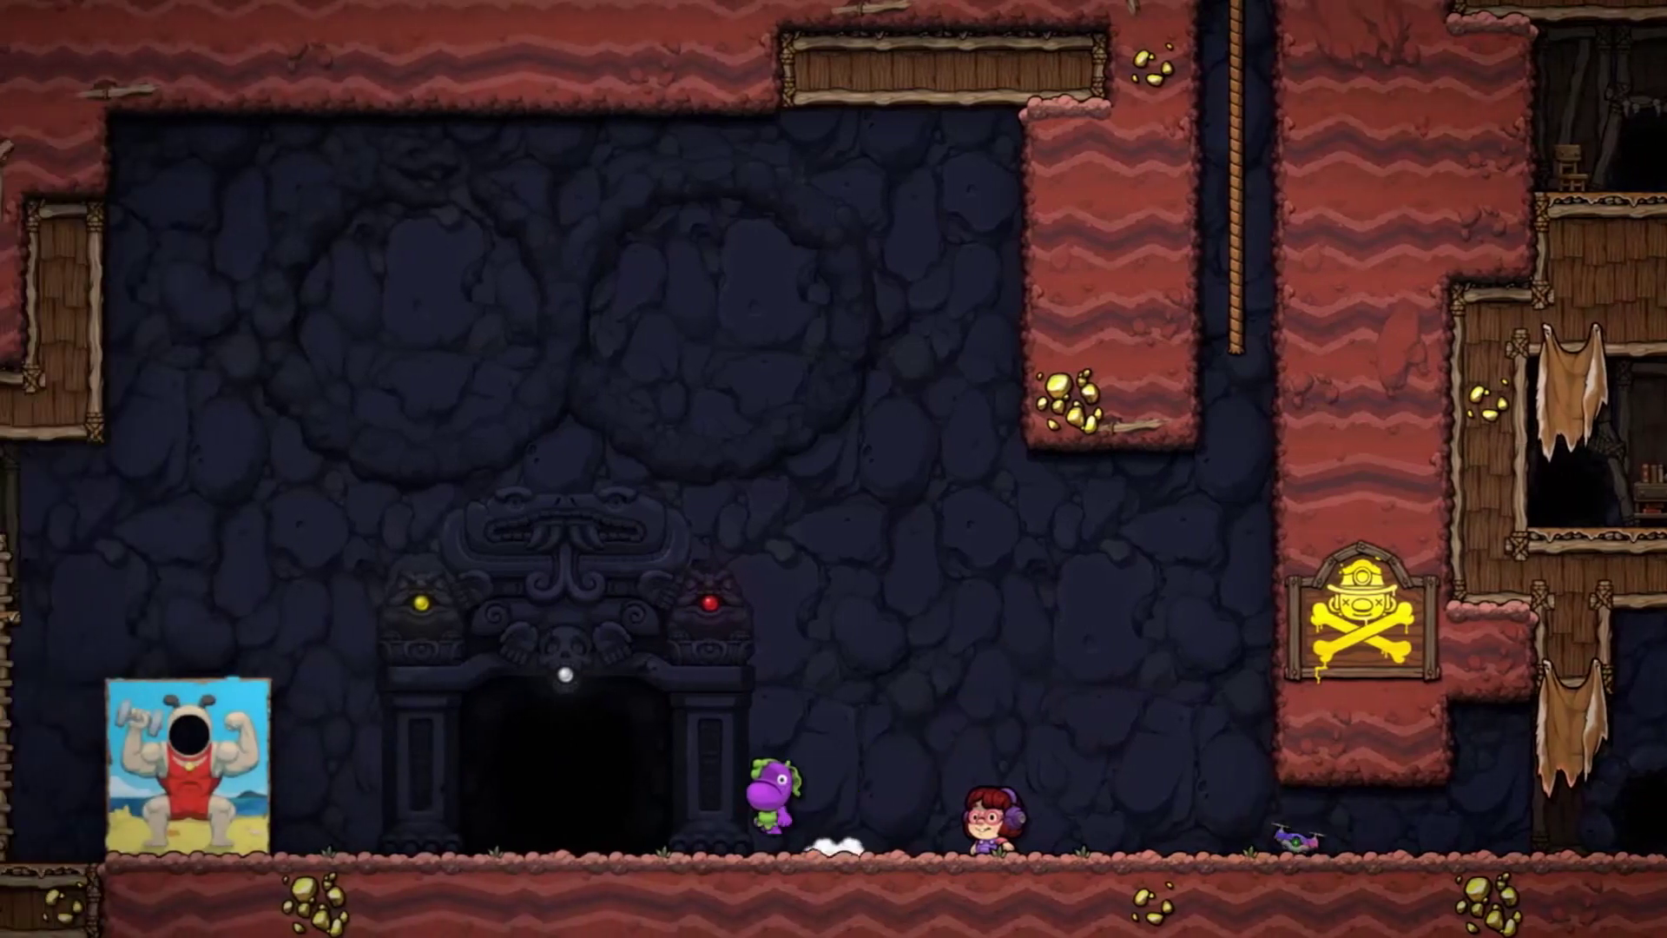
{"action": "key", "text": "Right"}
{"action": "key", "text": "x"}
{"action": "key", "text": "z"}
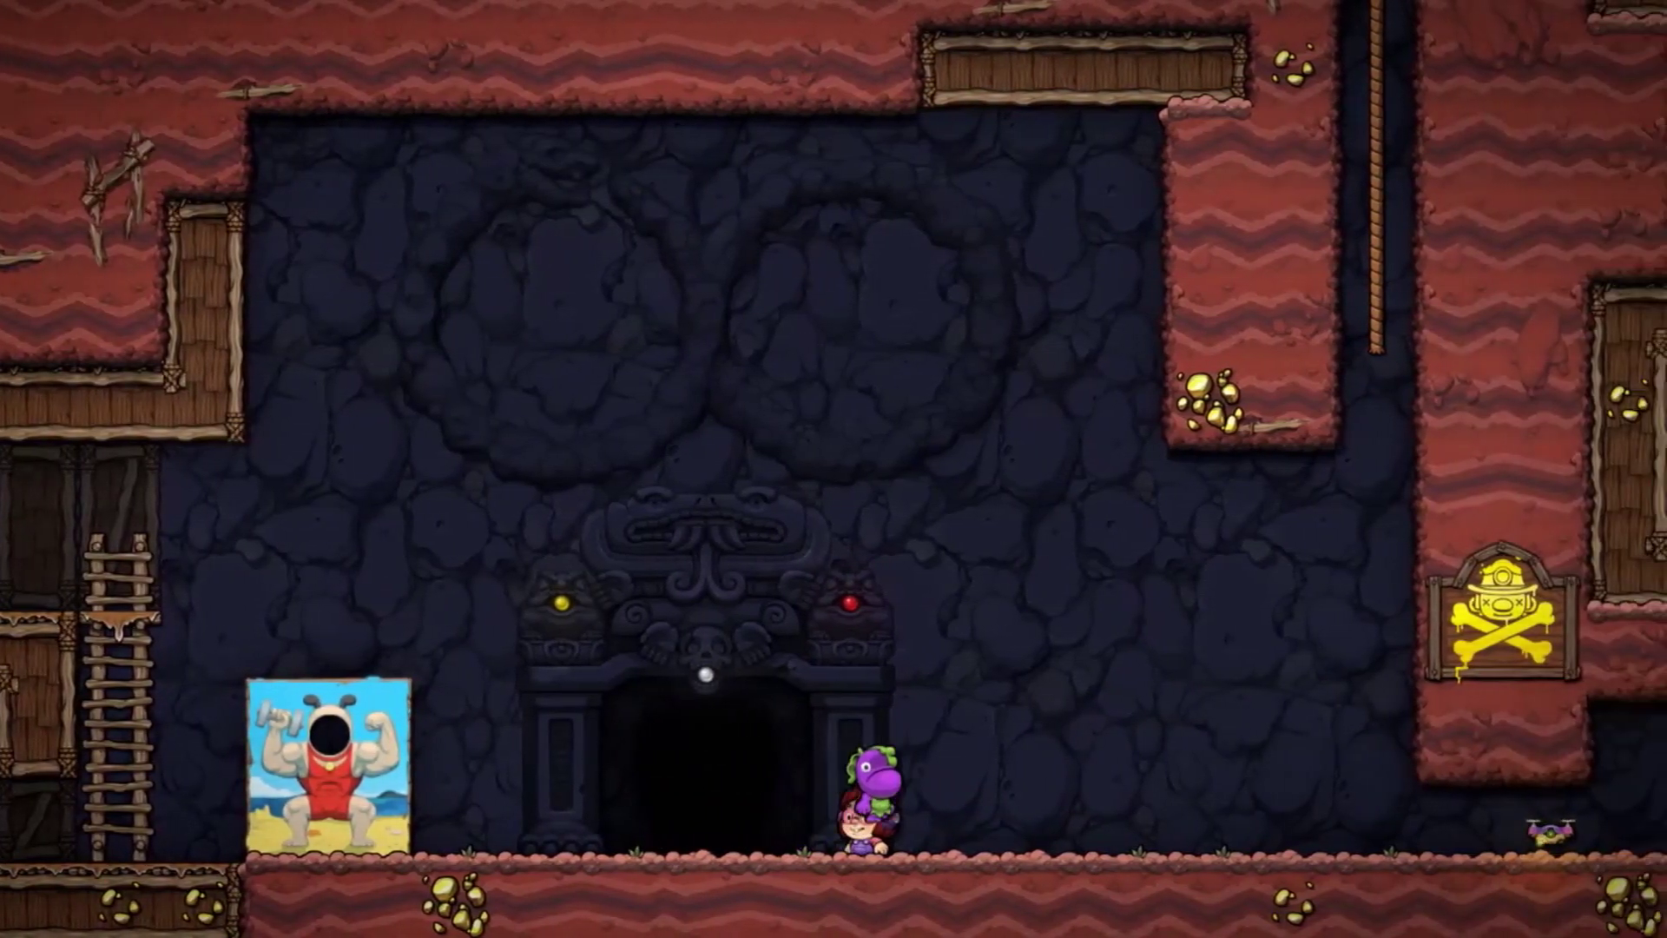
{"action": "key", "text": "Right"}
{"action": "key", "text": "Left"}
{"action": "key", "text": "space"}
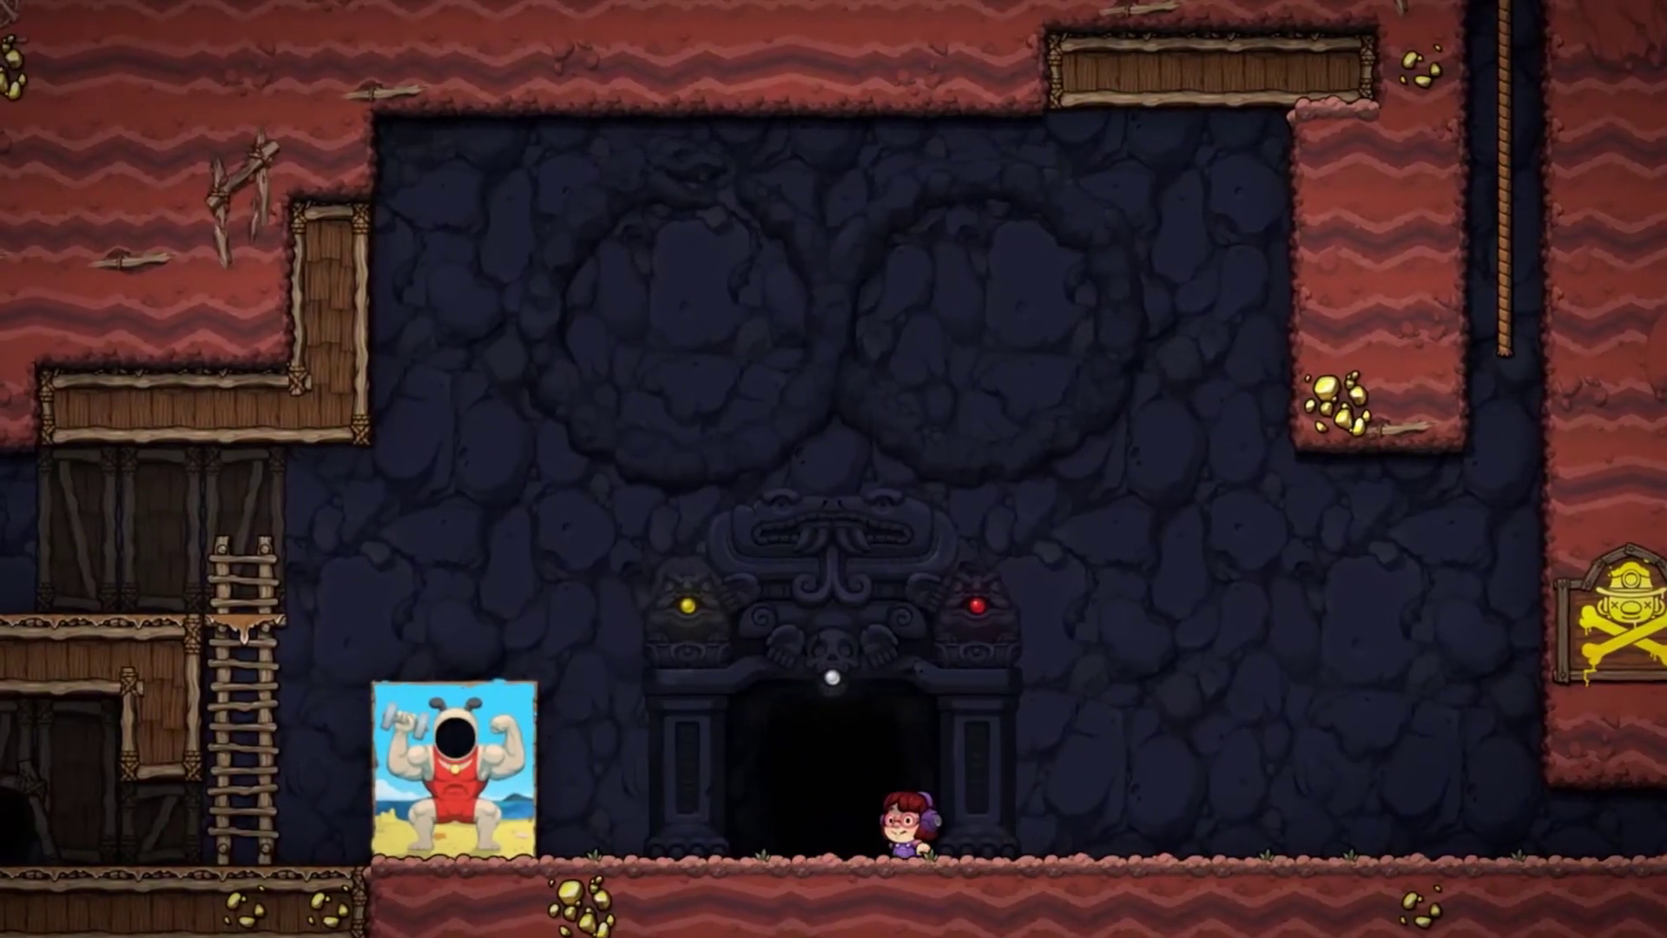